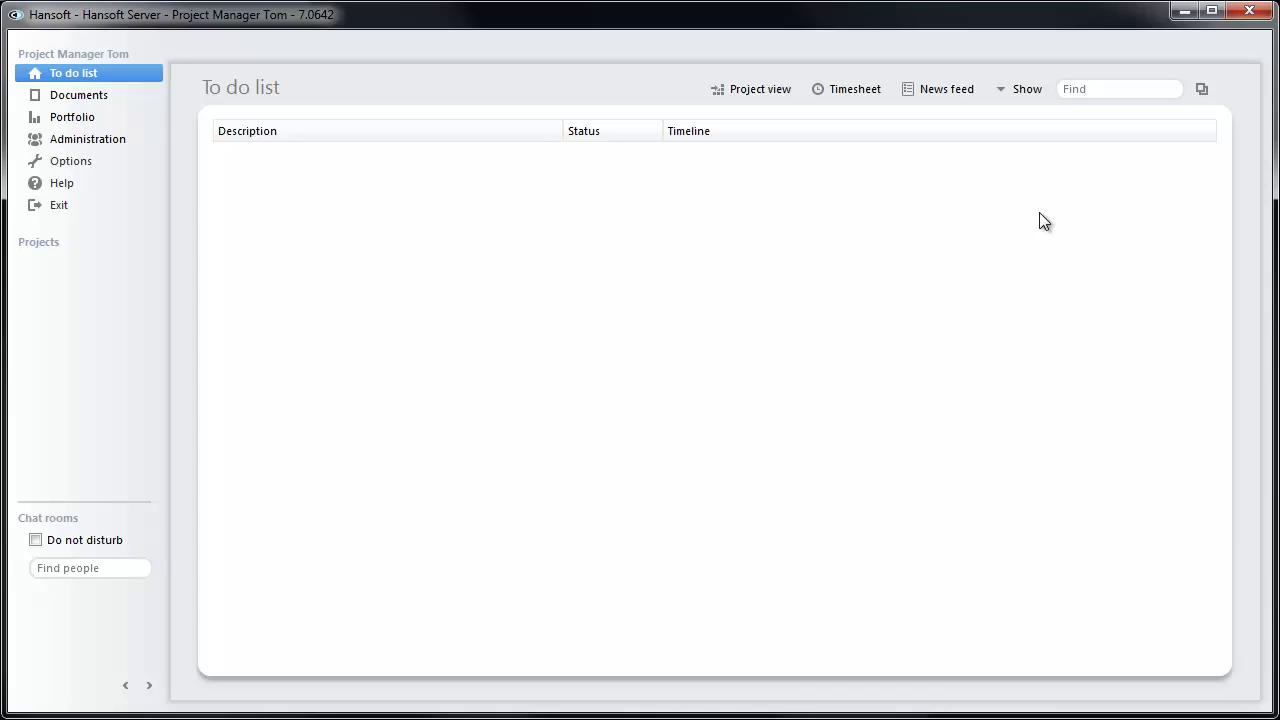
# - Start a project named New Project, defaulting new users to Agile, with the SCRUM method template
pyautogui.click(141, 139)
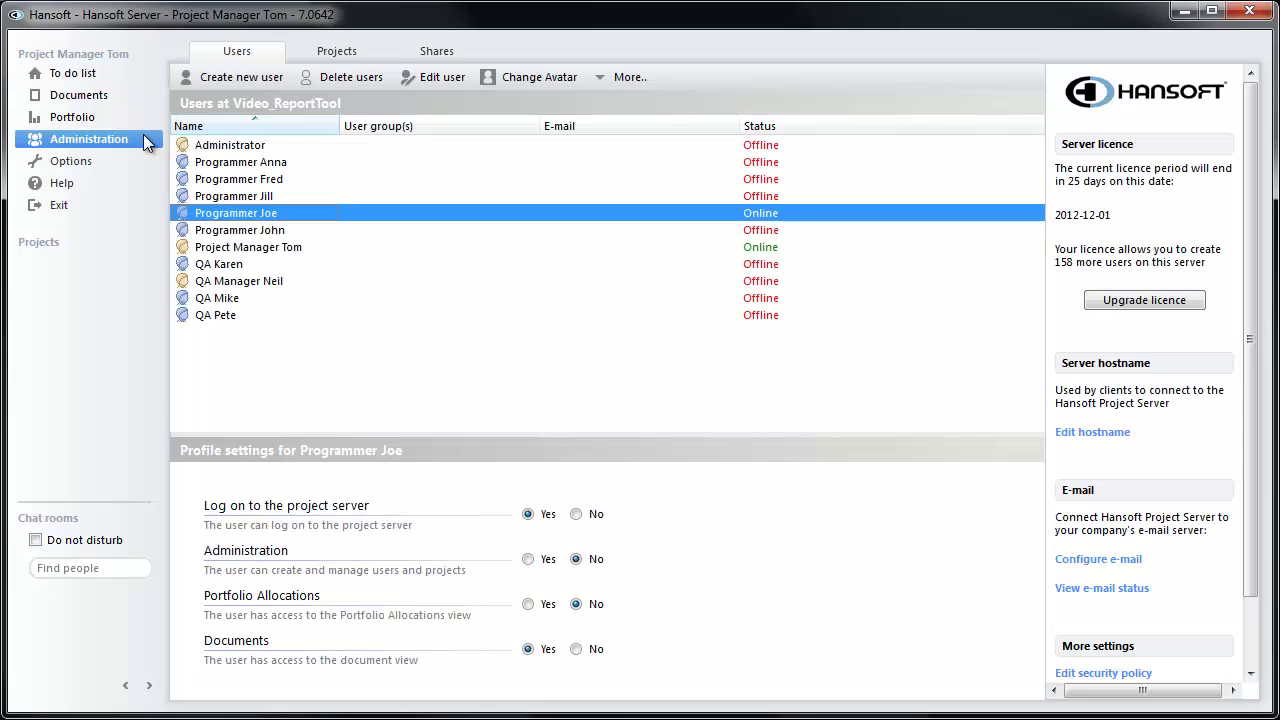
pyautogui.click(339, 55)
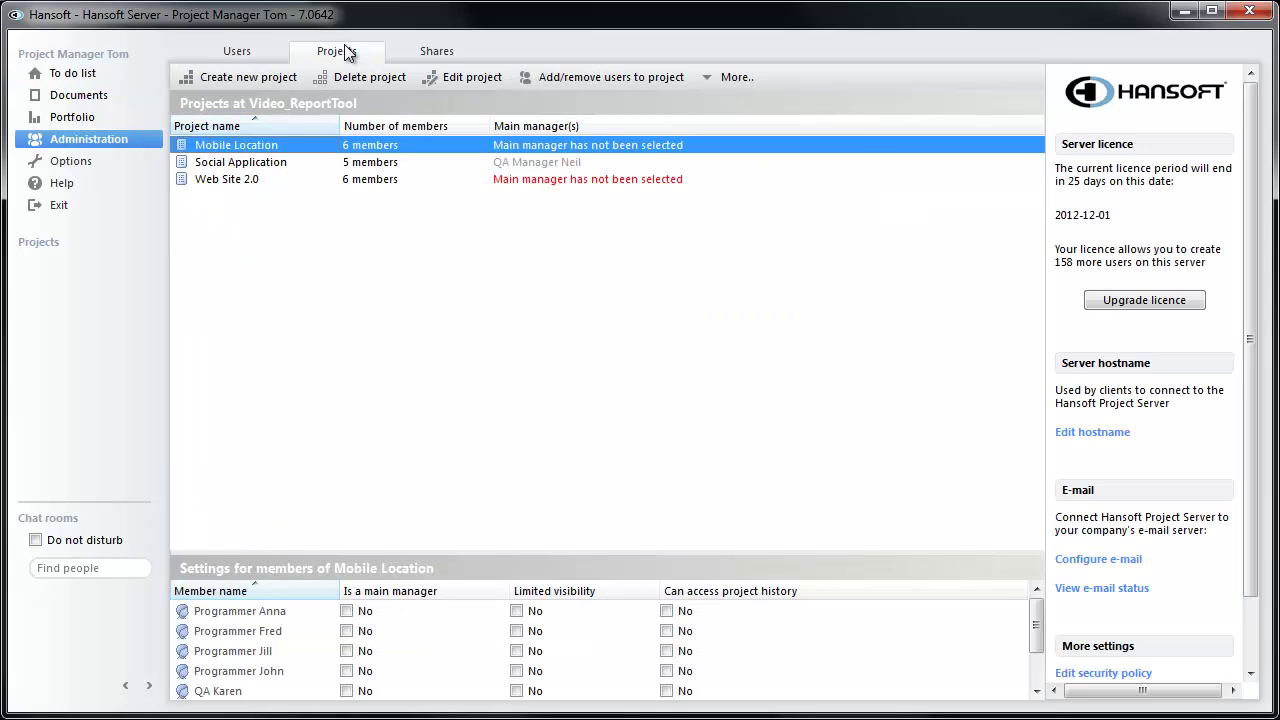
pyautogui.click(284, 86)
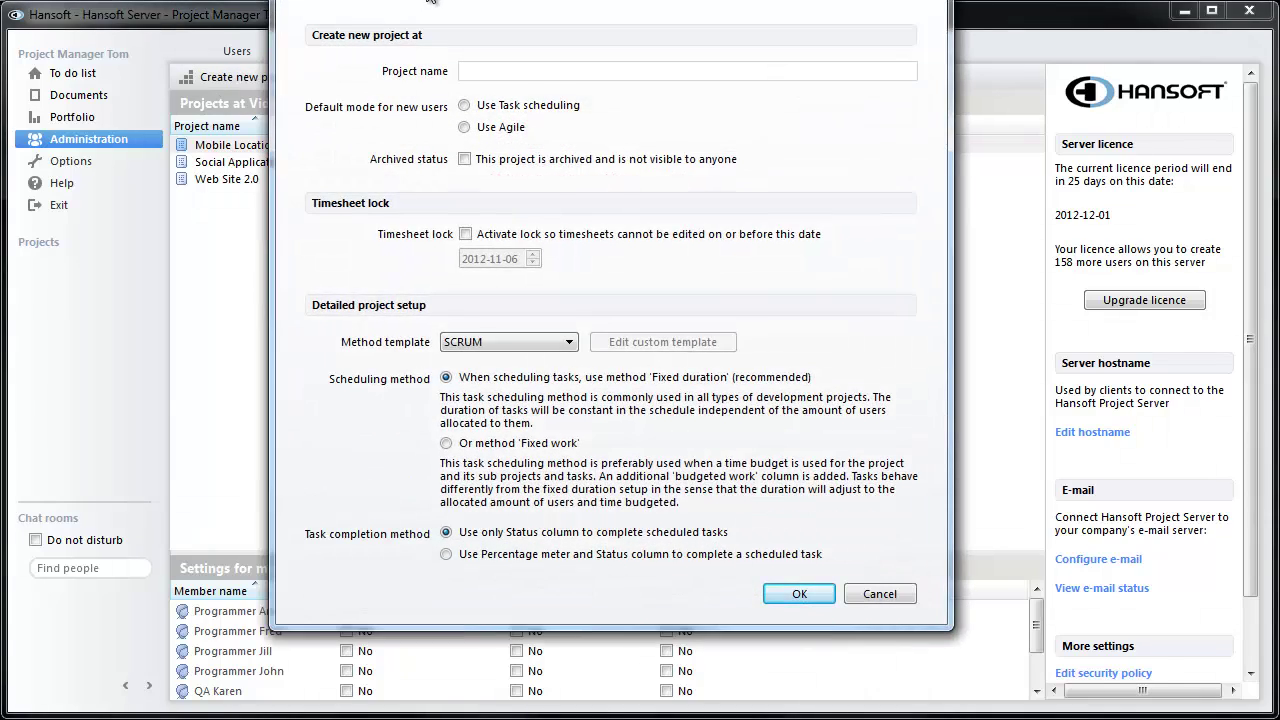
pyautogui.write('New P')
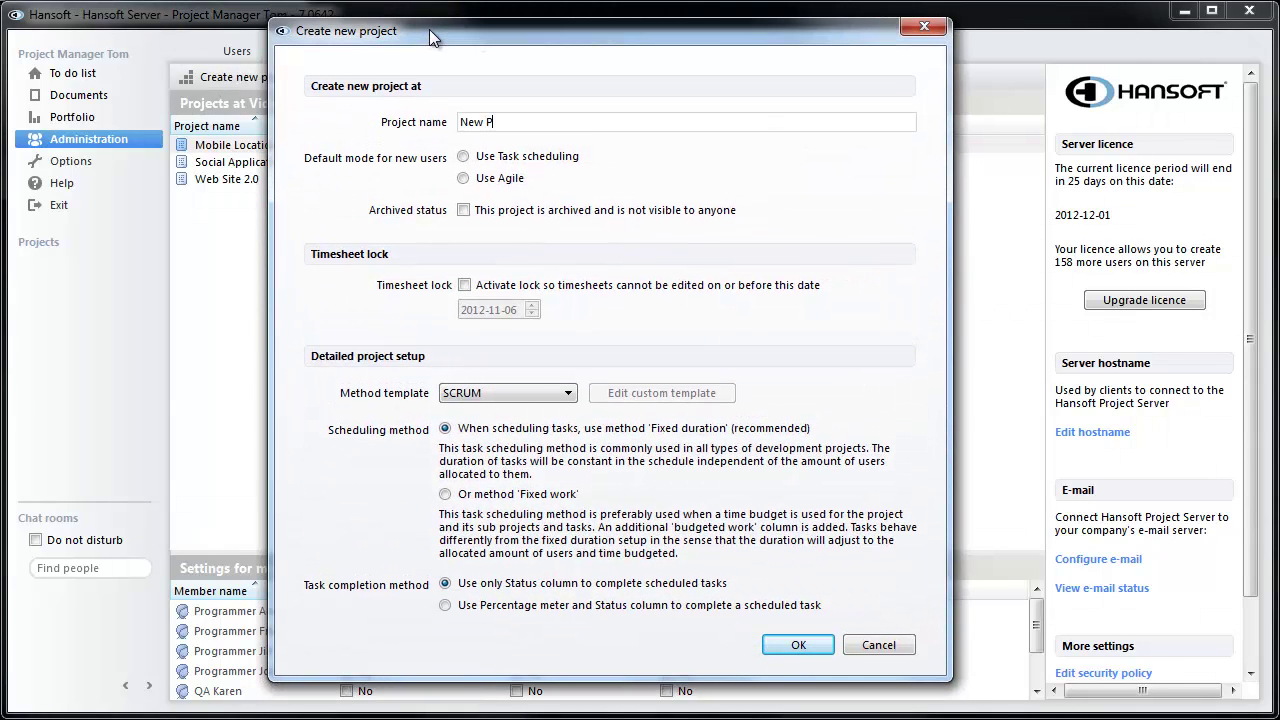
pyautogui.write('roject')
pyautogui.click(498, 186)
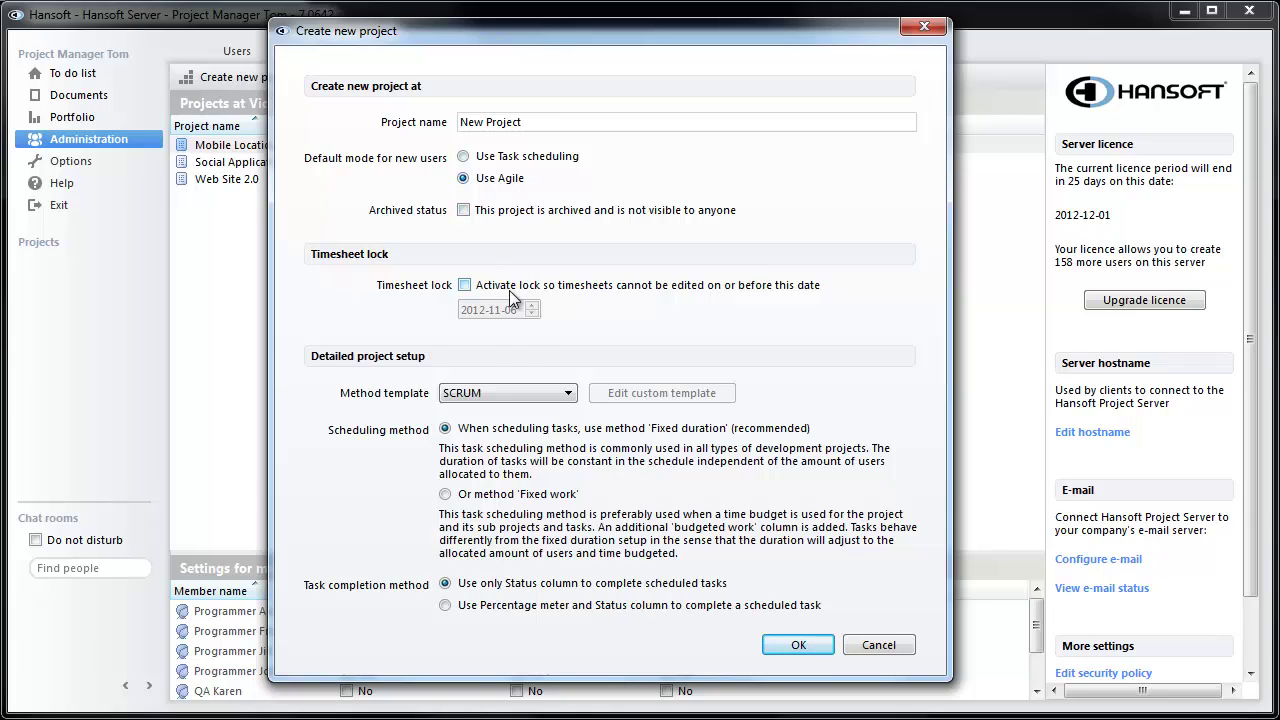
pyautogui.click(522, 395)
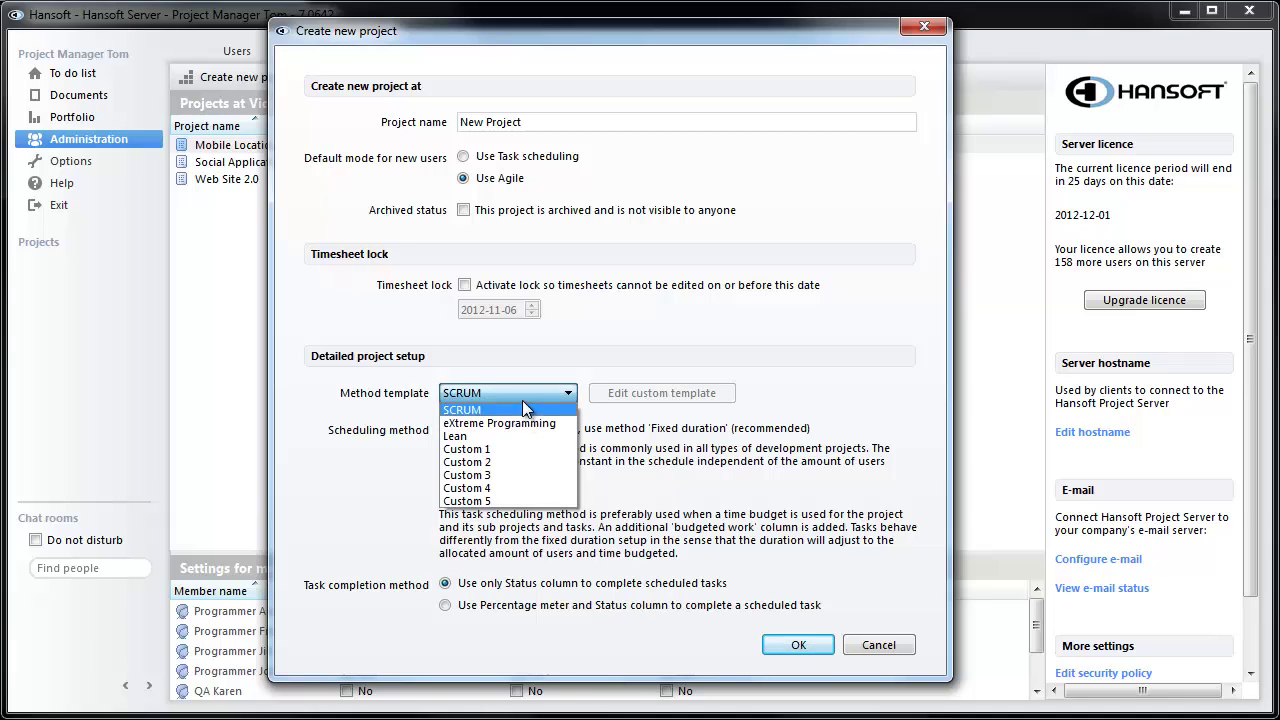
pyautogui.click(533, 372)
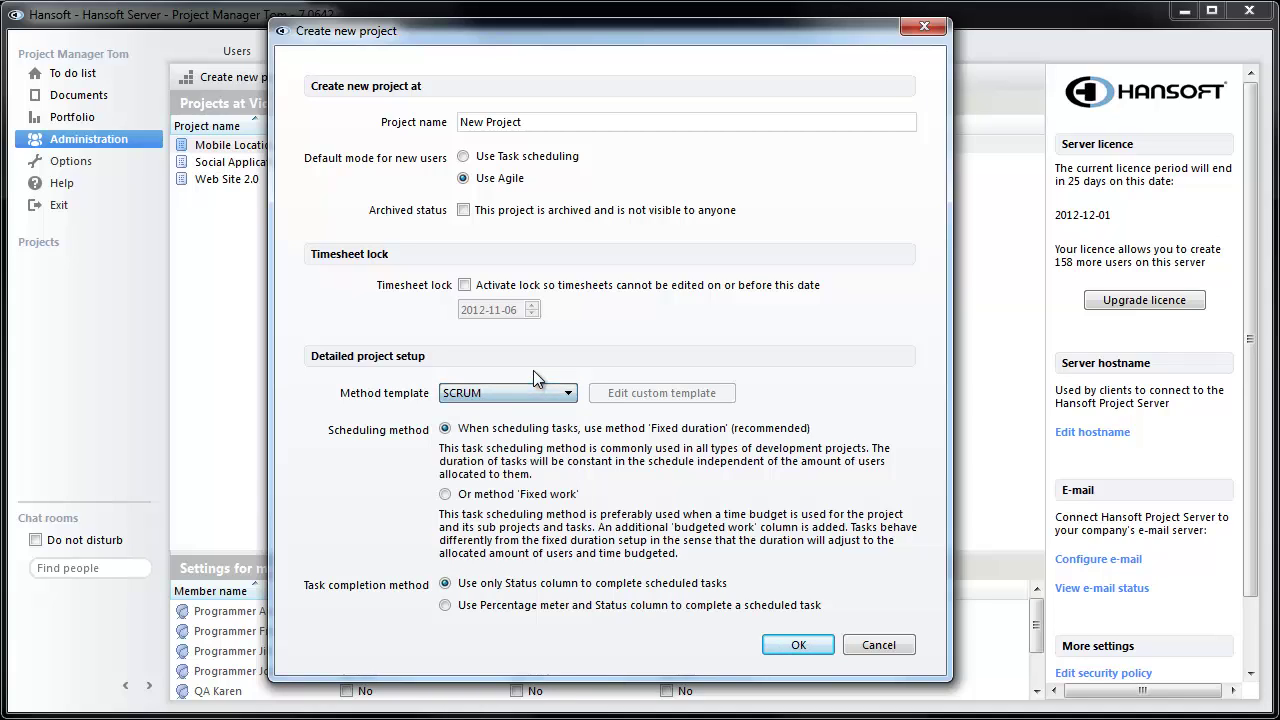
# - Create New Project with Project Manager Tom as its only member and main manager, then open its schedule
pyautogui.click(798, 646)
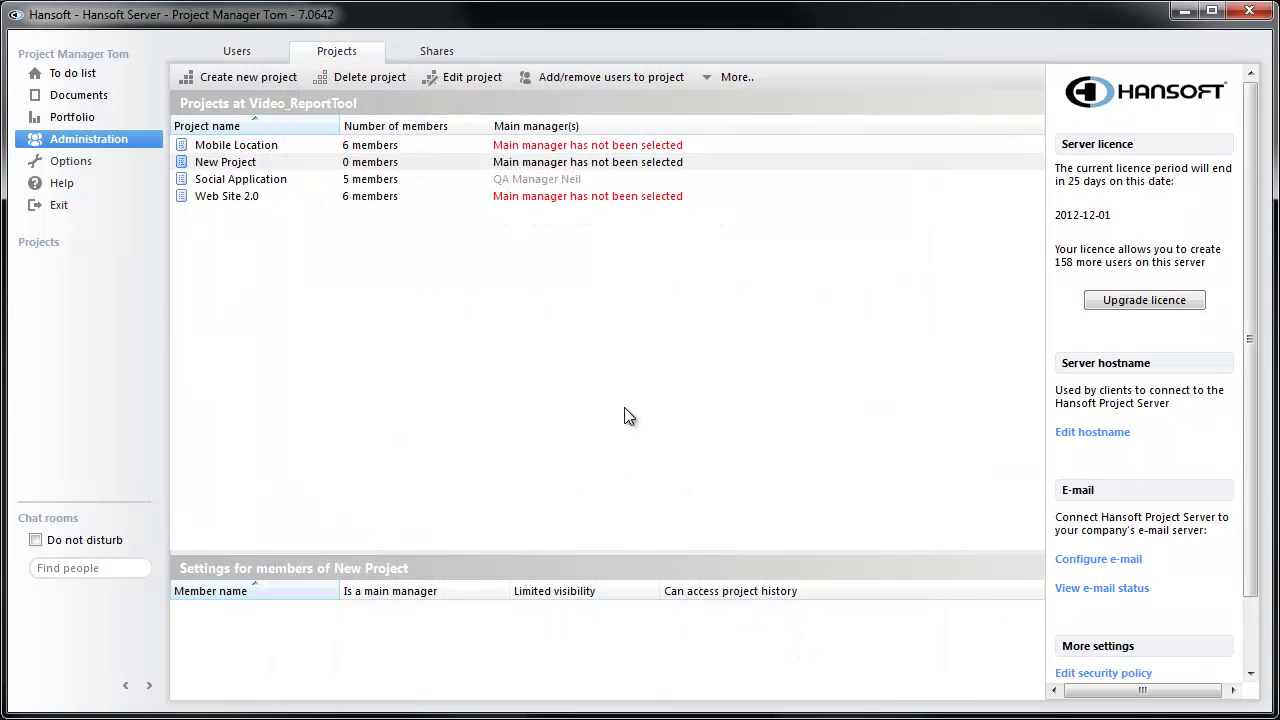
pyautogui.click(579, 77)
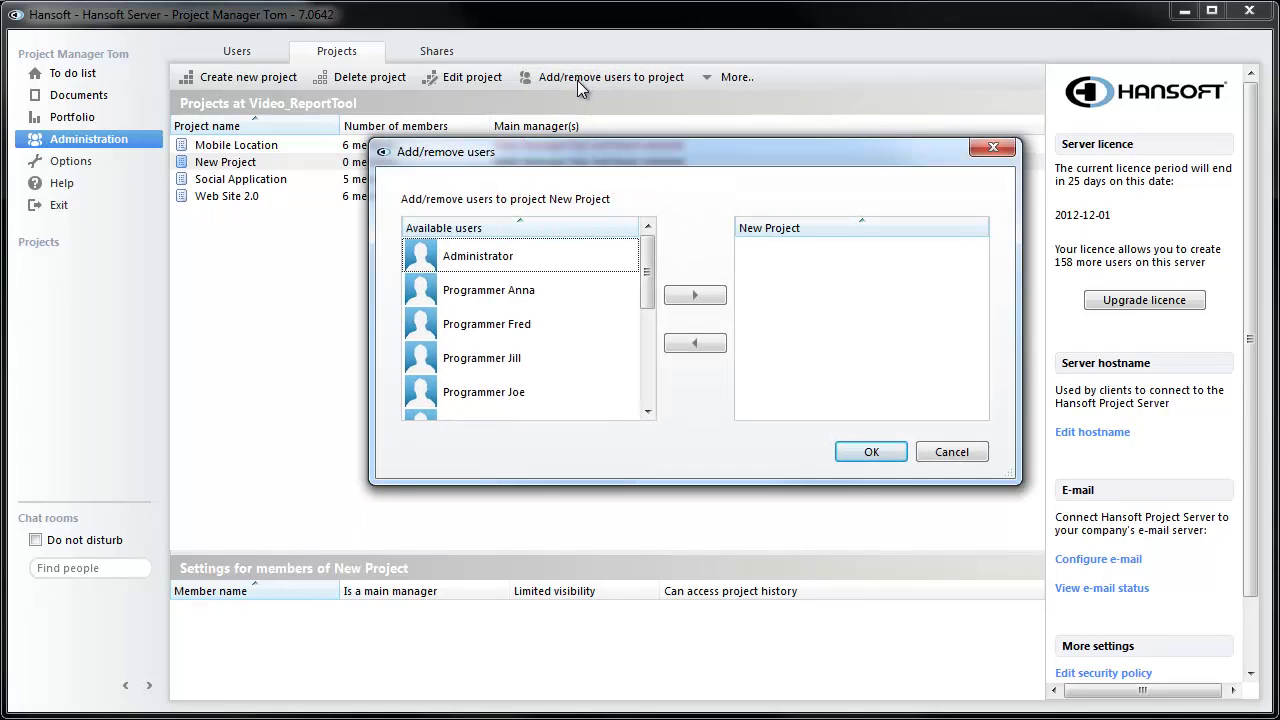
pyautogui.scroll(-3, 566, 308)
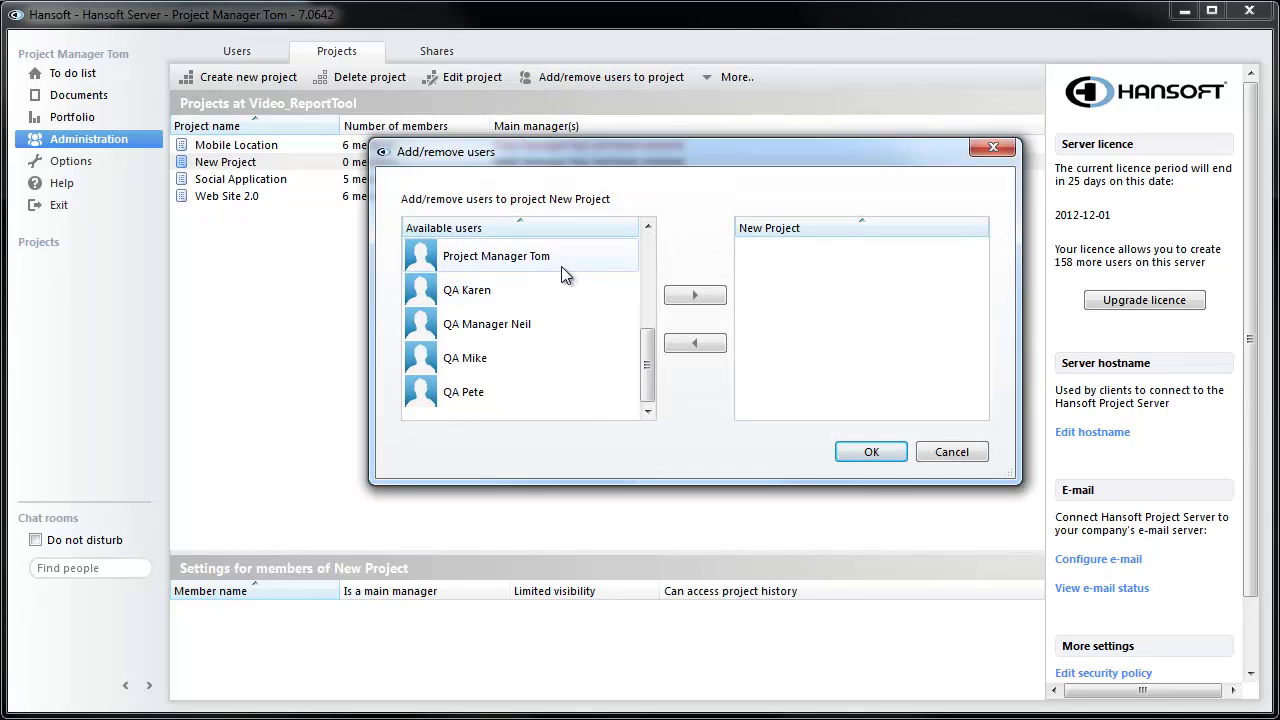
pyautogui.doubleClick(561, 262)
pyautogui.click(845, 453)
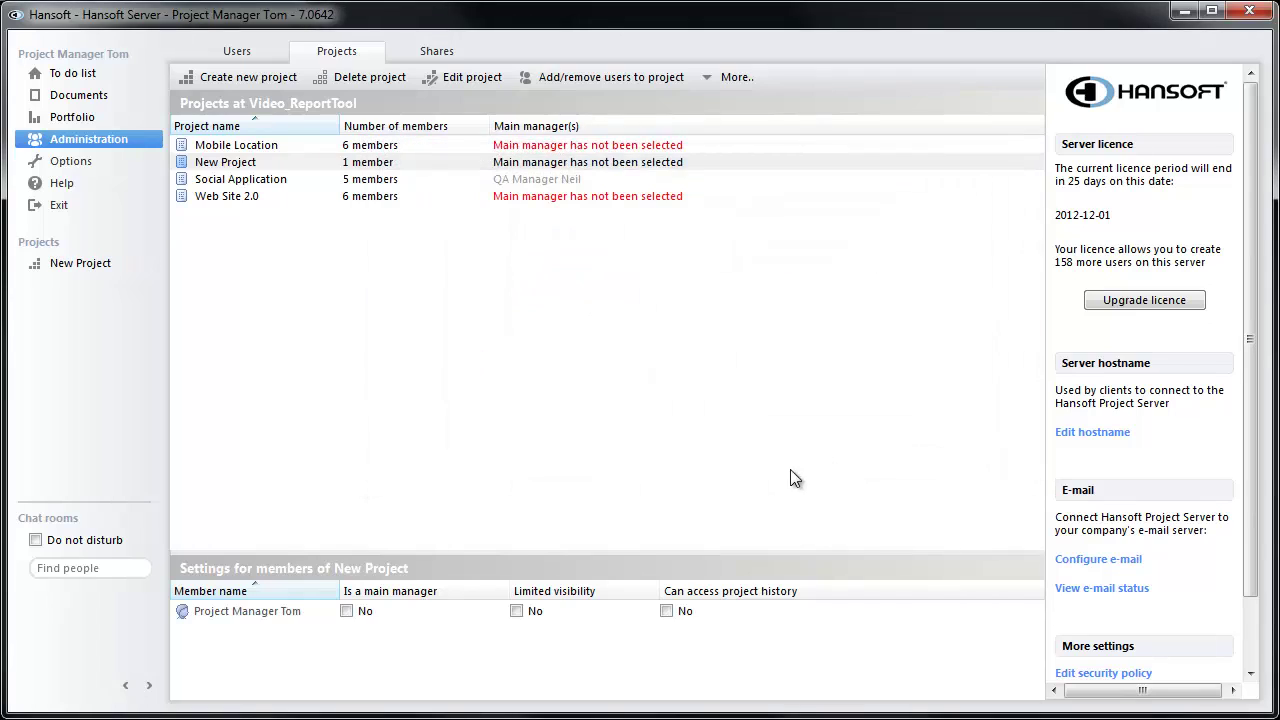
pyautogui.click(346, 611)
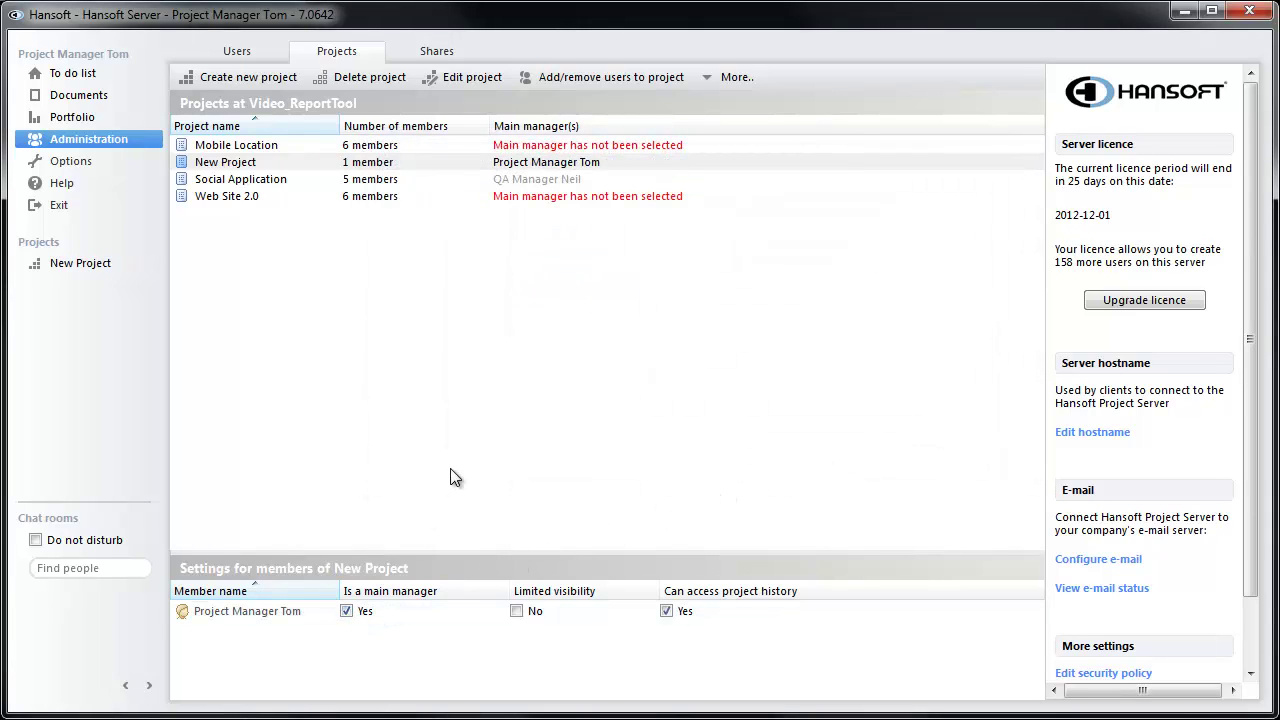
pyautogui.click(110, 267)
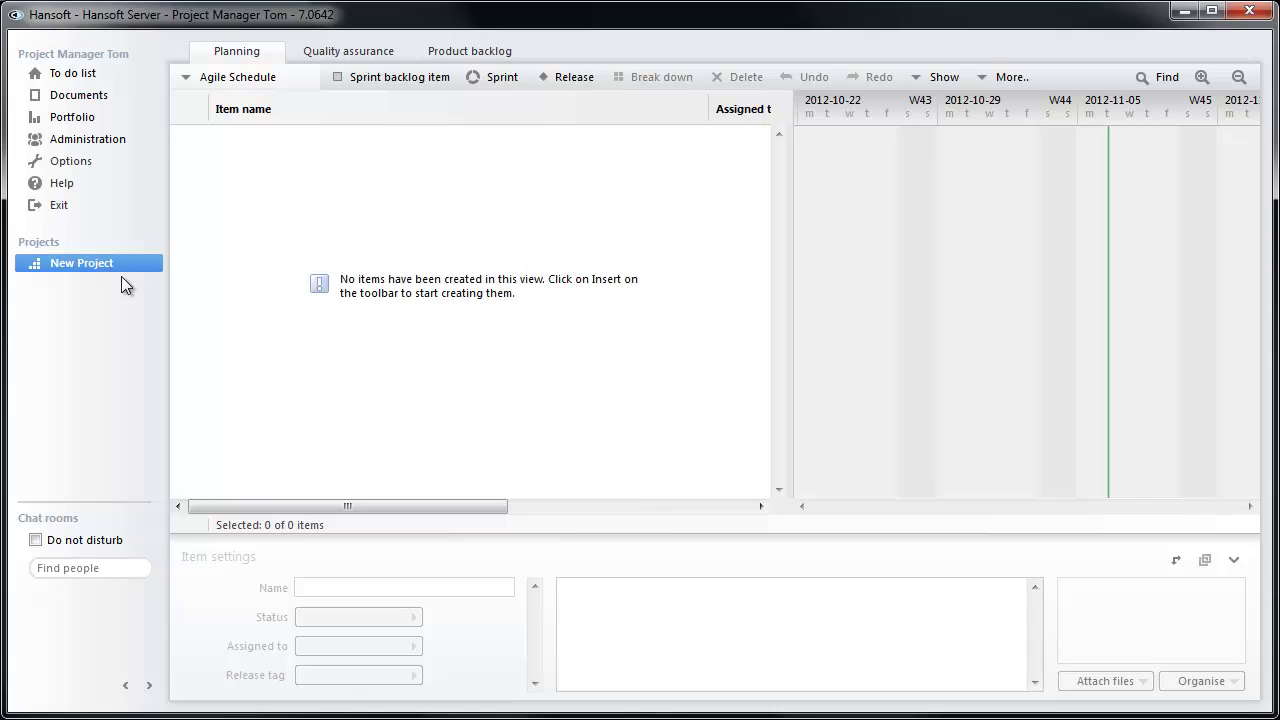
# - Float the Product backlog in its own window and widen it to show all columns
pyautogui.click(466, 54)
pyautogui.moveTo(523, 9); pyautogui.dragTo(506, 57)
pyautogui.moveTo(110, 232); pyautogui.dragTo(44, 234)
pyautogui.moveTo(1145, 260); pyautogui.dragTo(1248, 261)
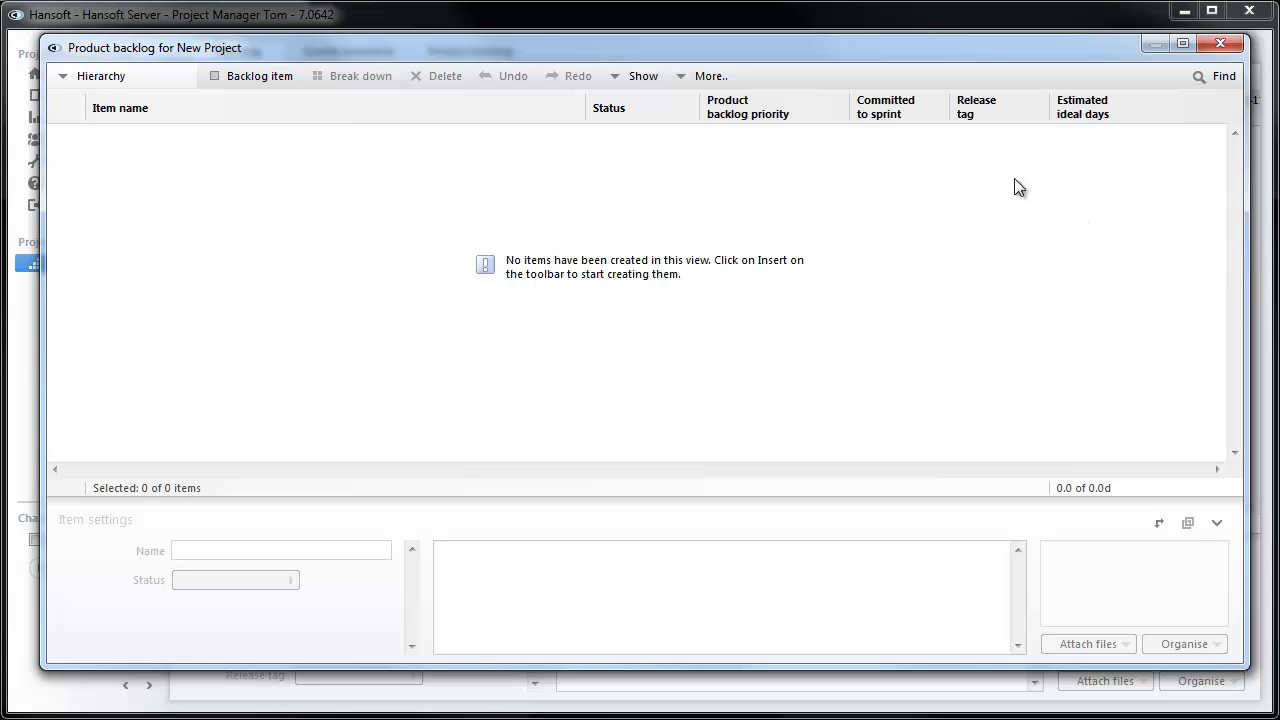
# - Deactivate the Committed to sprint, Estimated ideal days and Release tag backlog columns
pyautogui.rightClick(965, 118)
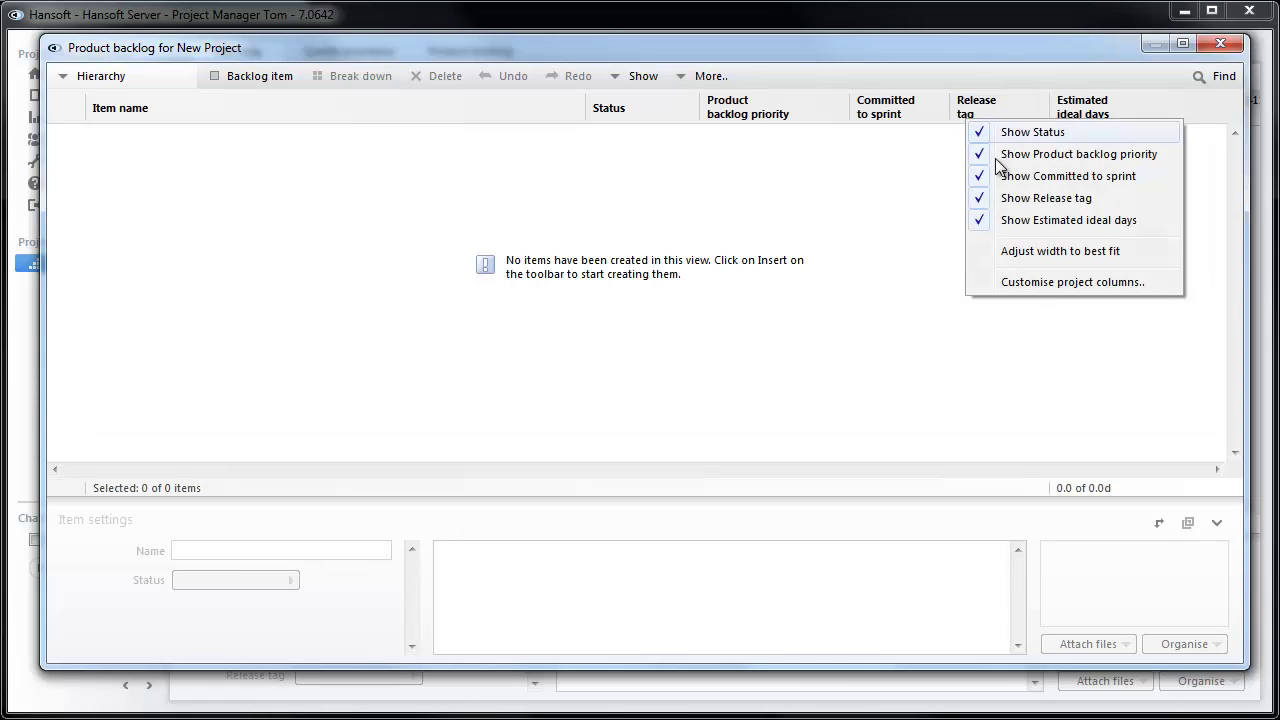
pyautogui.click(1047, 280)
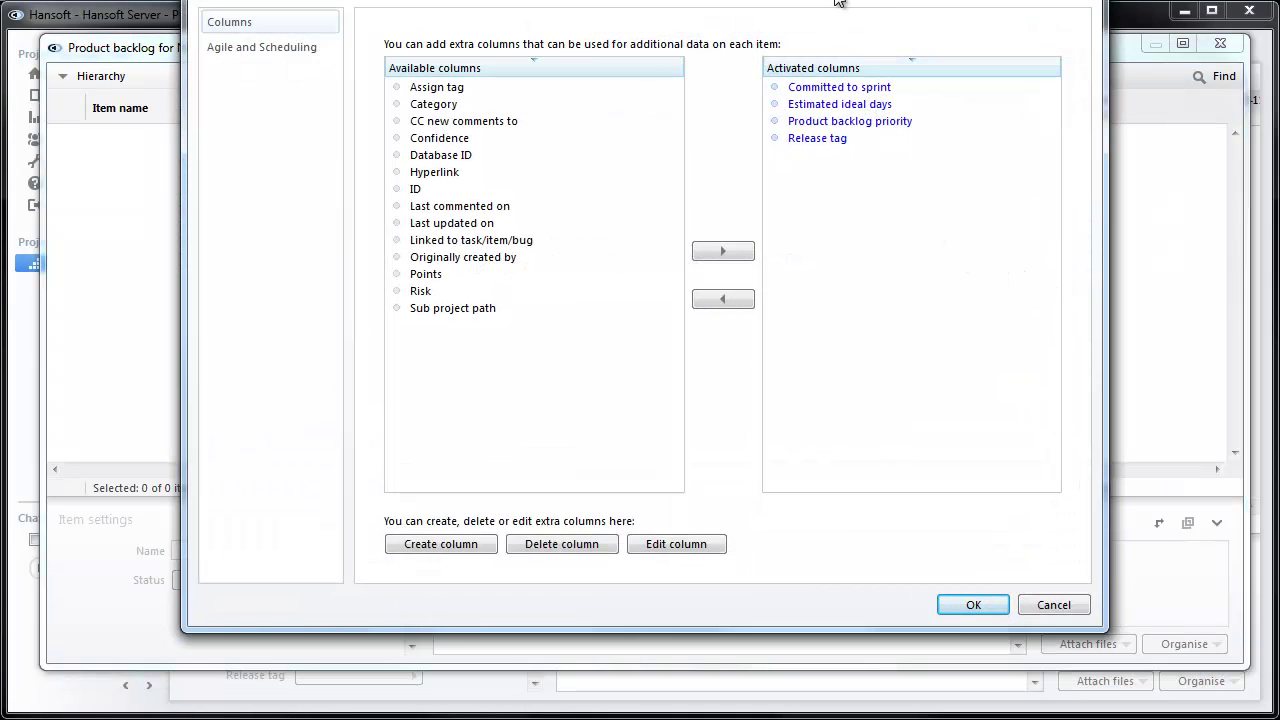
pyautogui.doubleClick(838, 148)
pyautogui.doubleClick(838, 148)
pyautogui.doubleClick(838, 166)
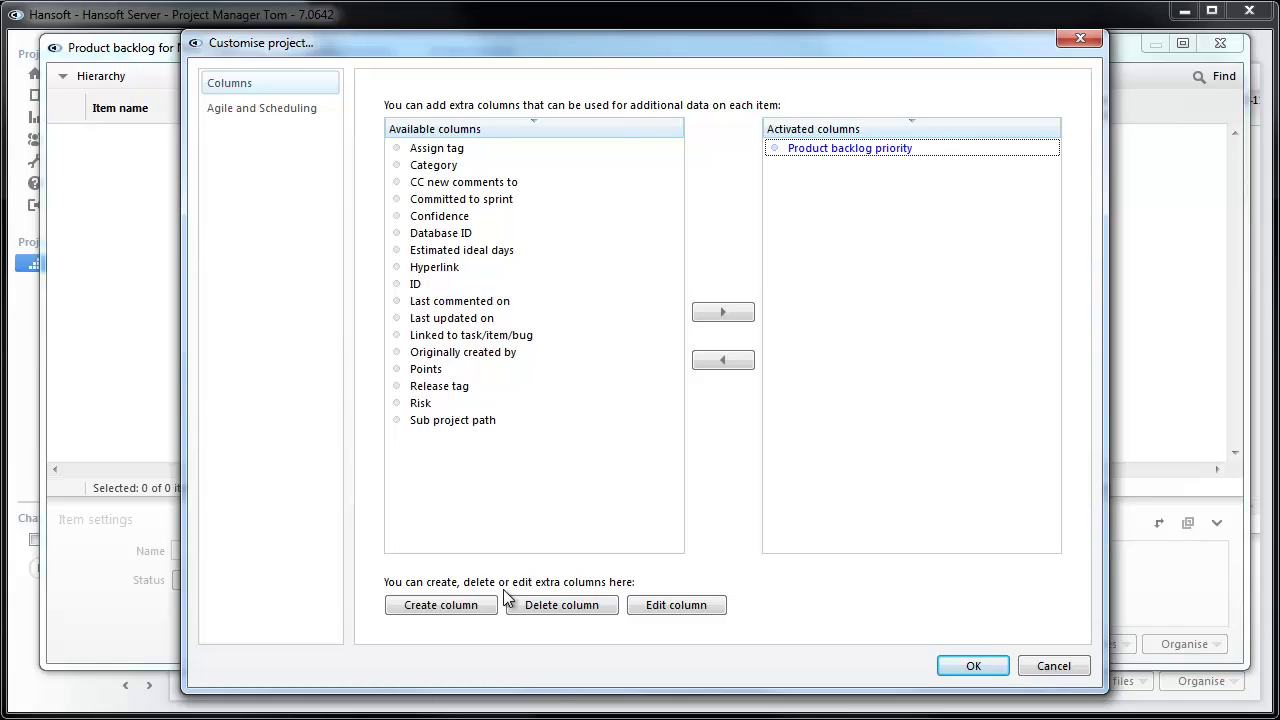
pyautogui.click(286, 106)
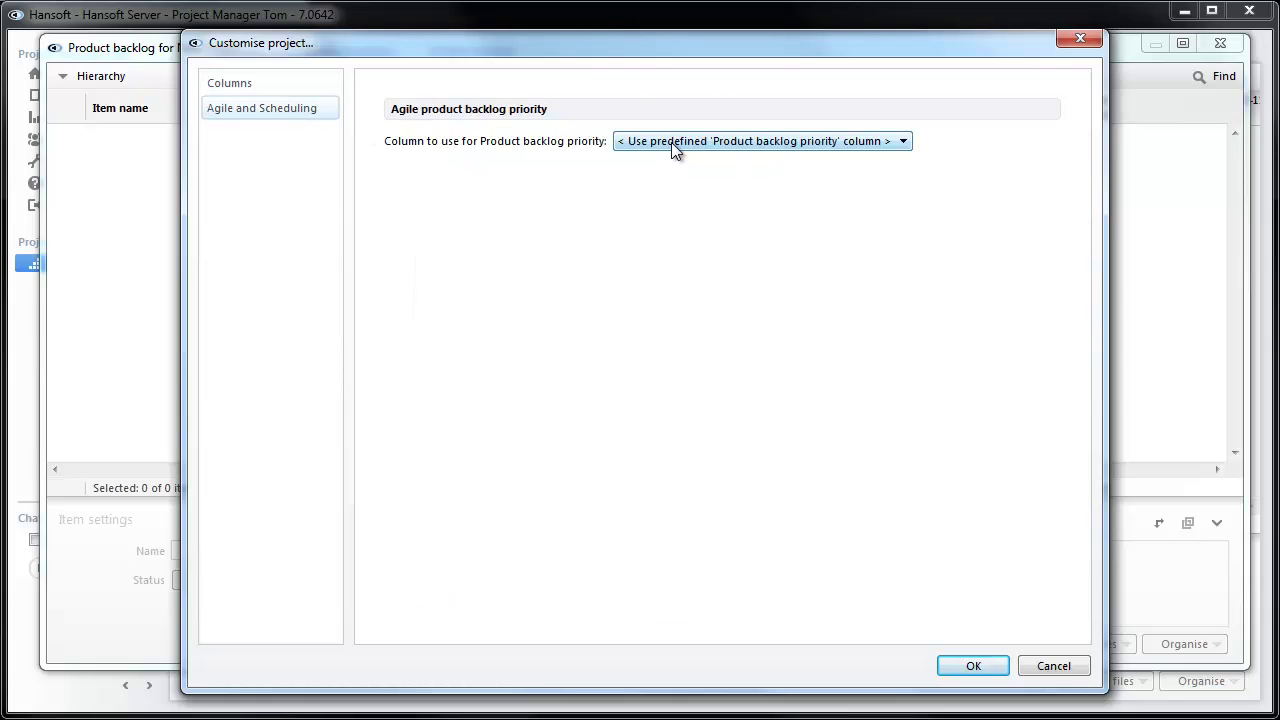
pyautogui.click(314, 90)
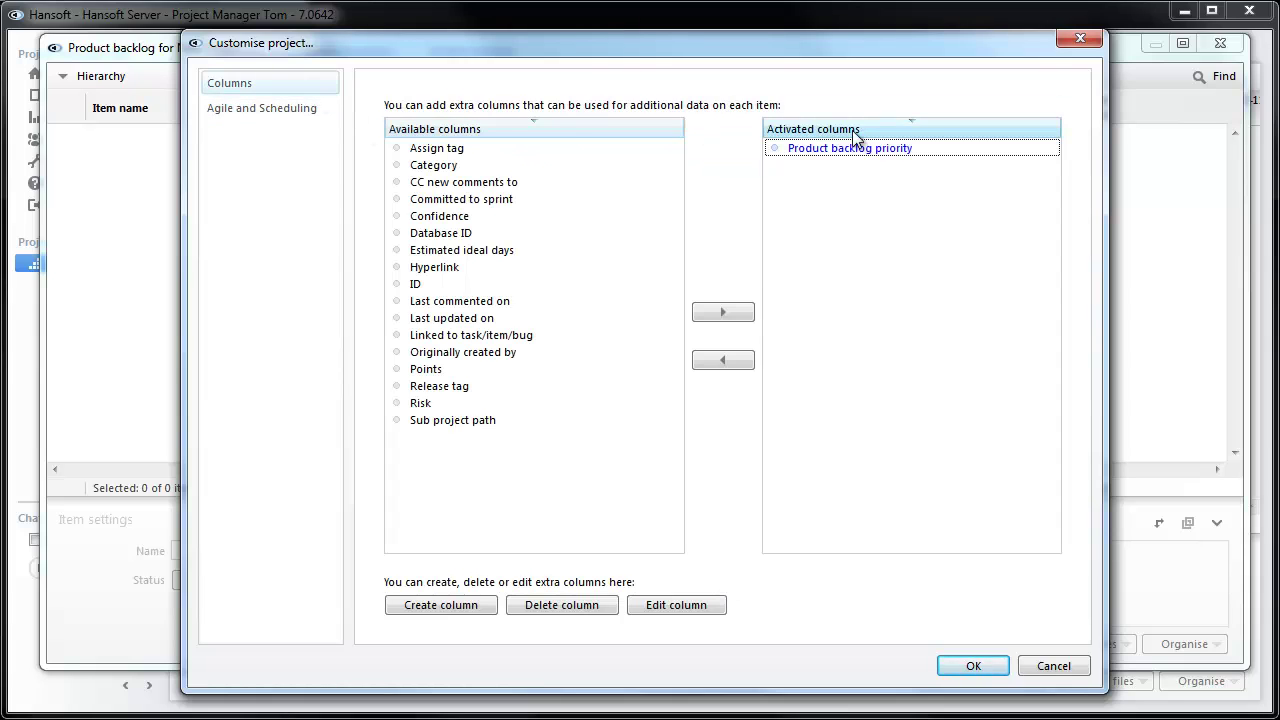
pyautogui.click(977, 660)
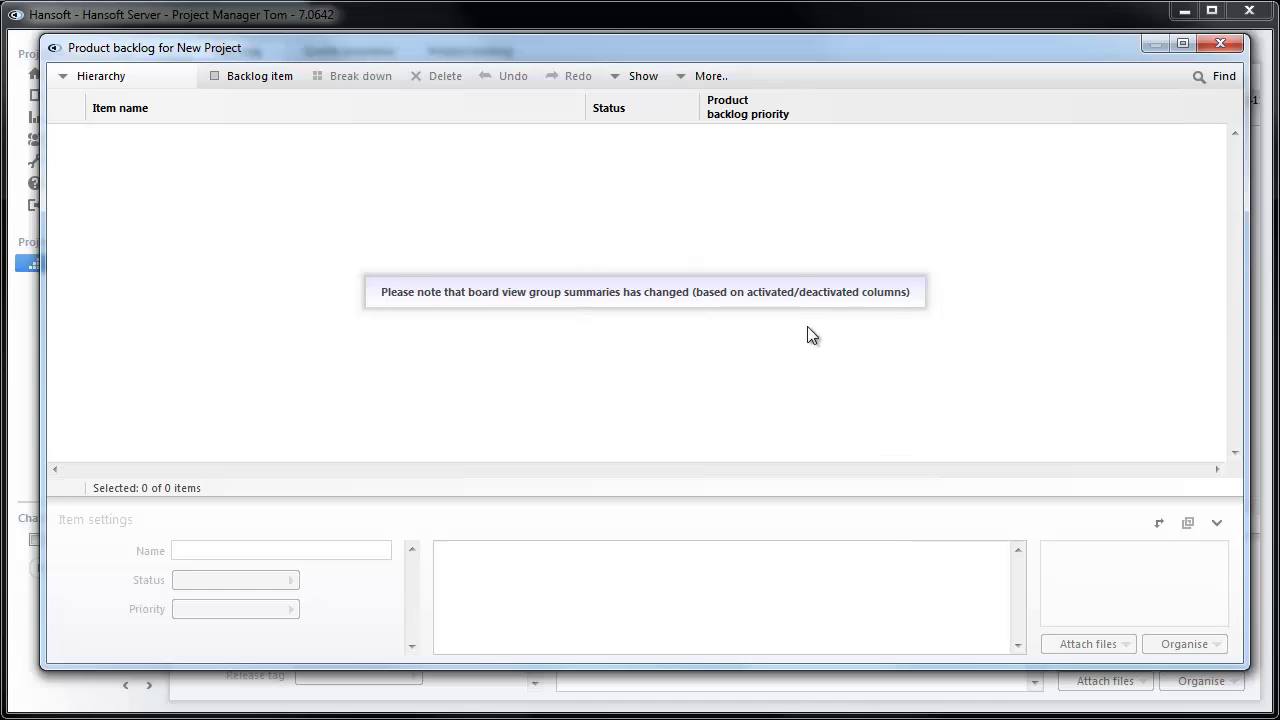
# - Copy all Social application user stories from Notepad and paste them as 30 backlog items
pyautogui.hotkey('alt', 'Tab')
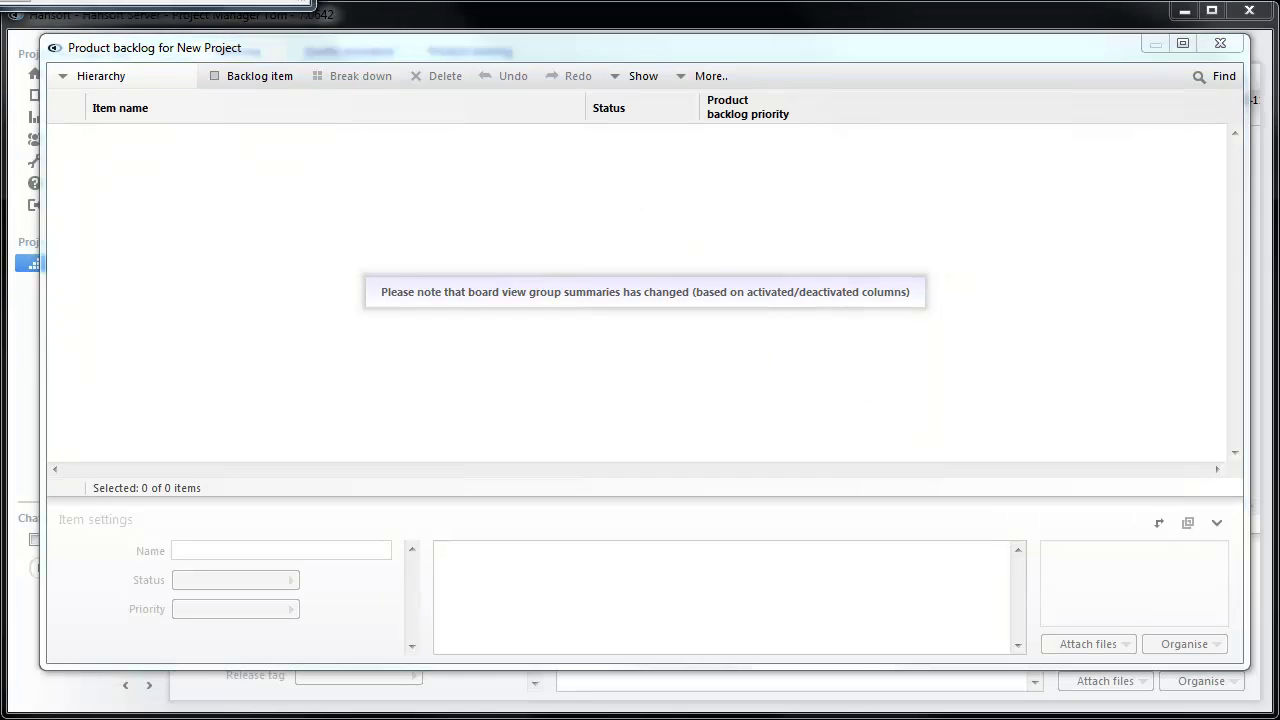
pyautogui.moveTo(420, 5); pyautogui.dragTo(684, 123)
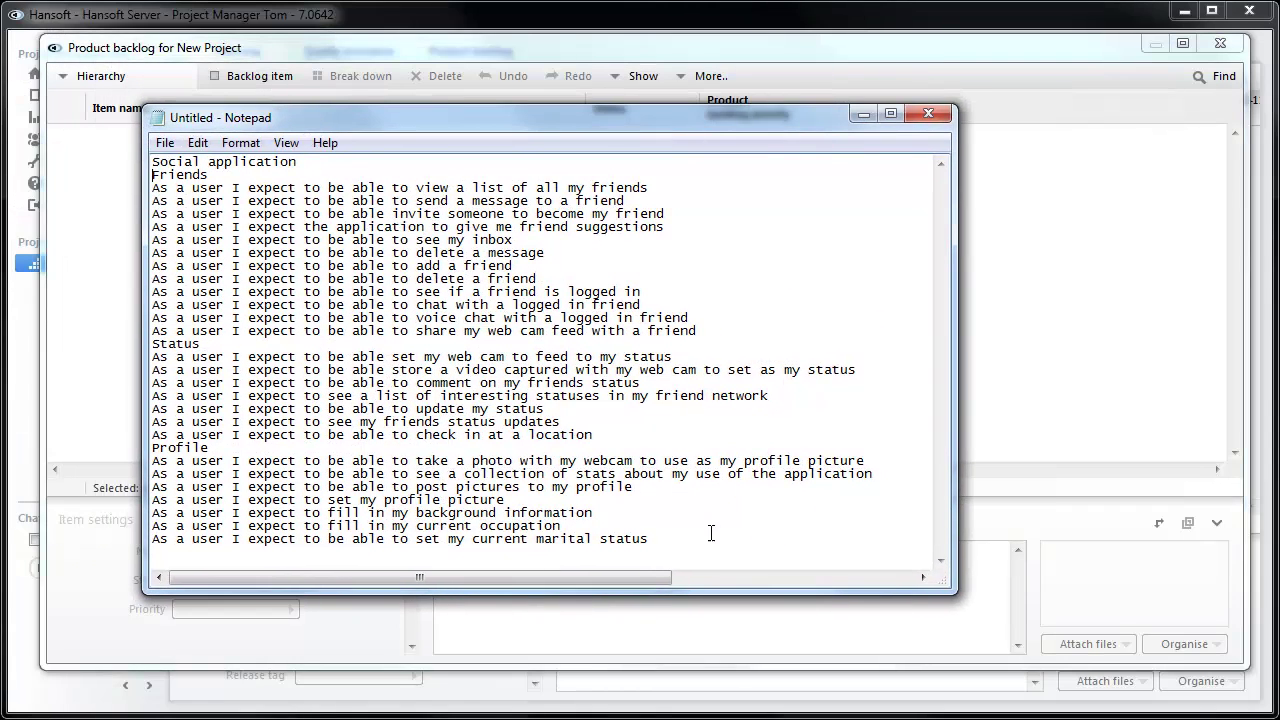
pyautogui.moveTo(712, 537); pyautogui.dragTo(133, 162)
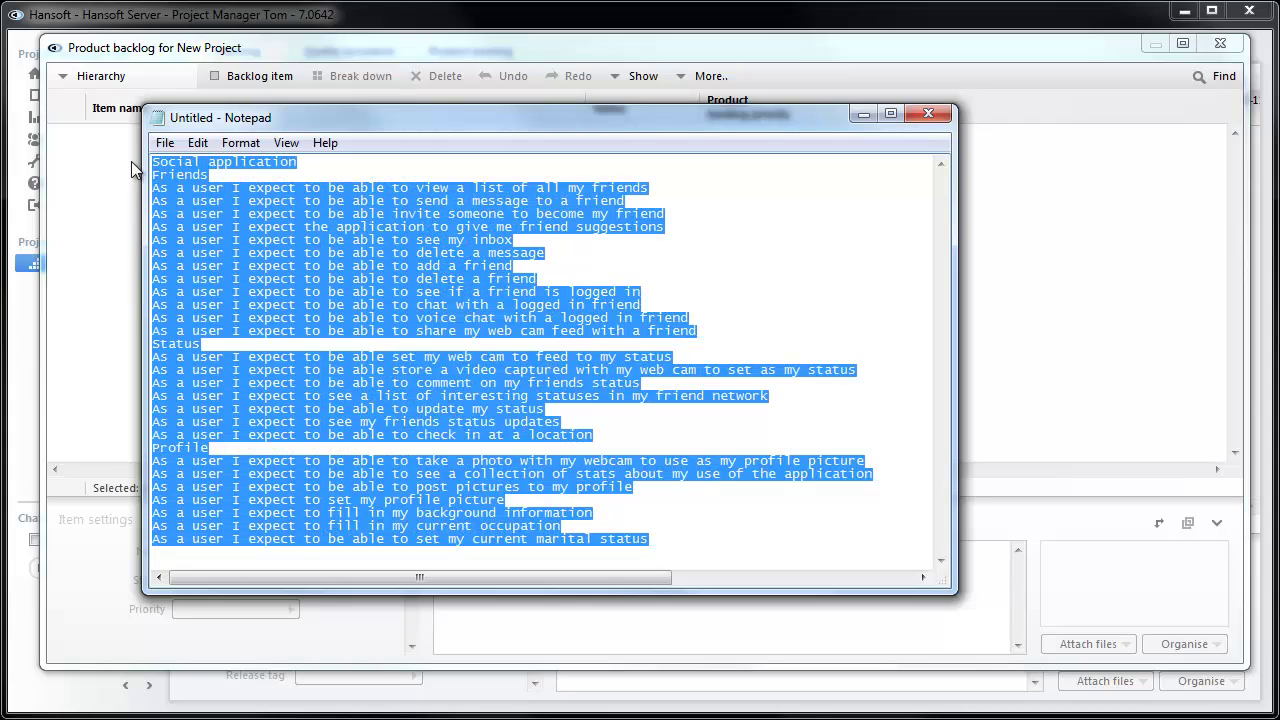
pyautogui.moveTo(835, 121); pyautogui.dragTo(600, 0)
pyautogui.hotkey('alt', 'Tab')
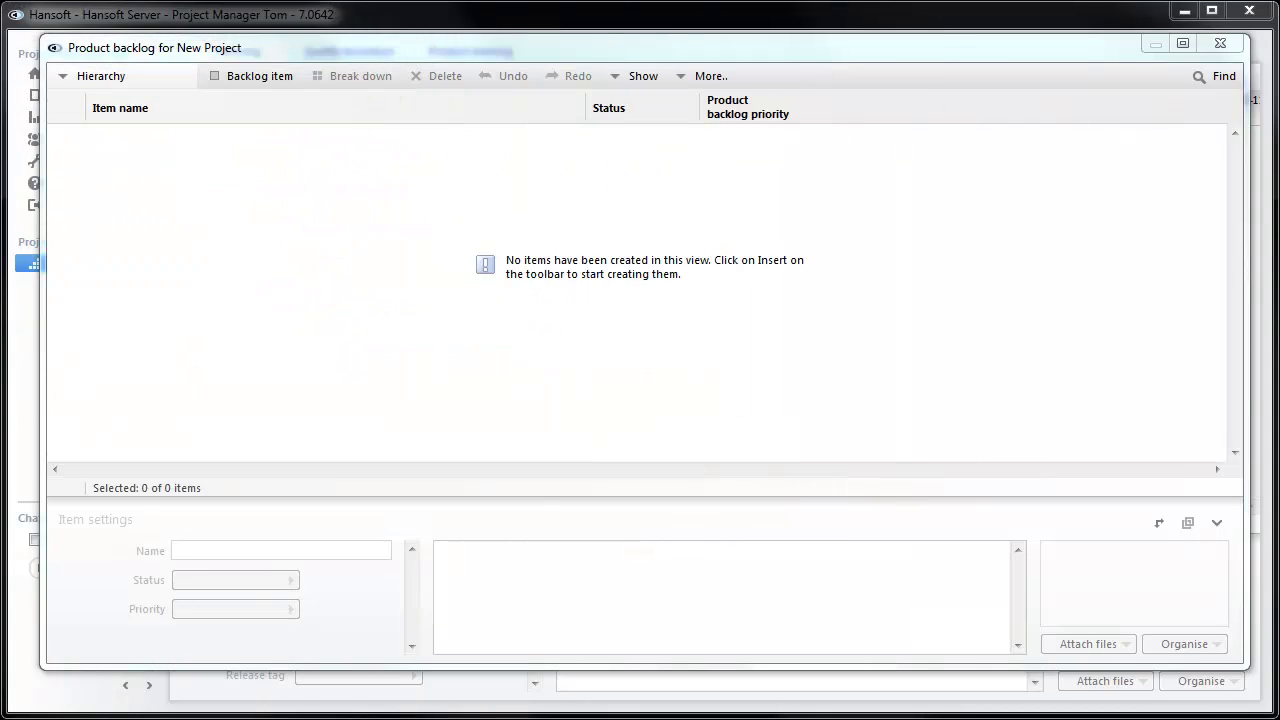
pyautogui.hotkey('ctrl', 'v')
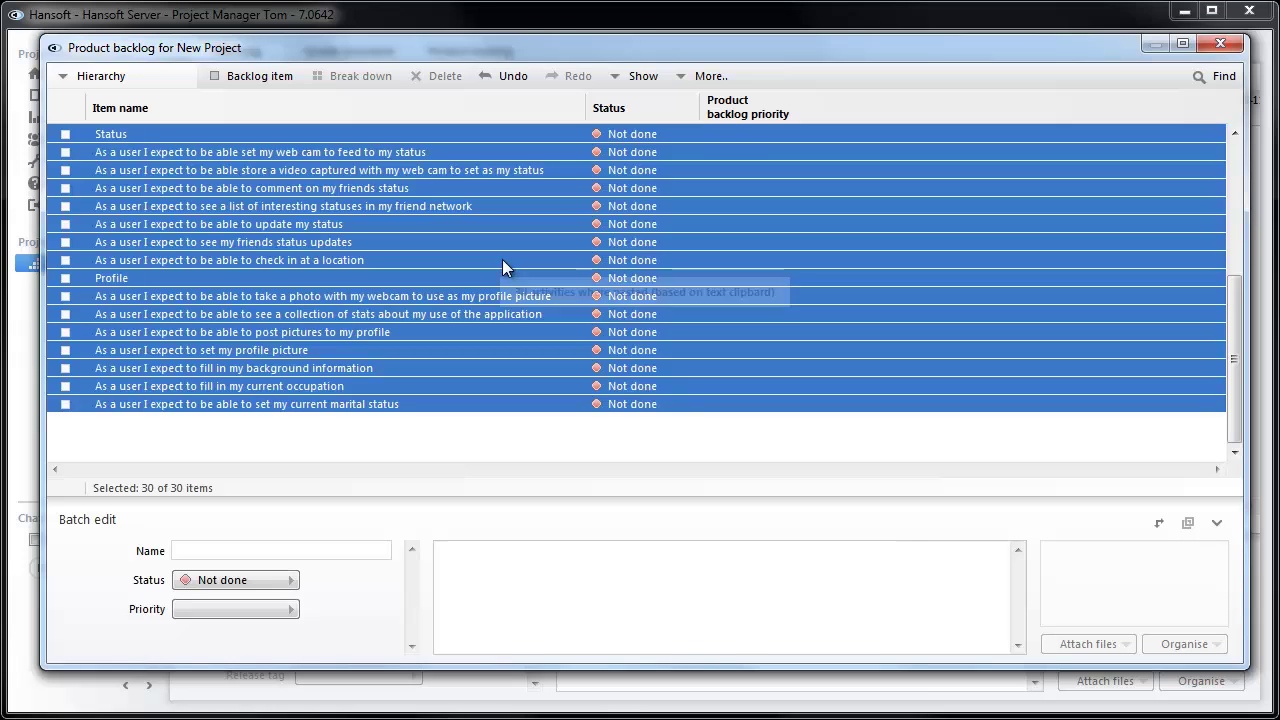
pyautogui.scroll(3, 469, 323)
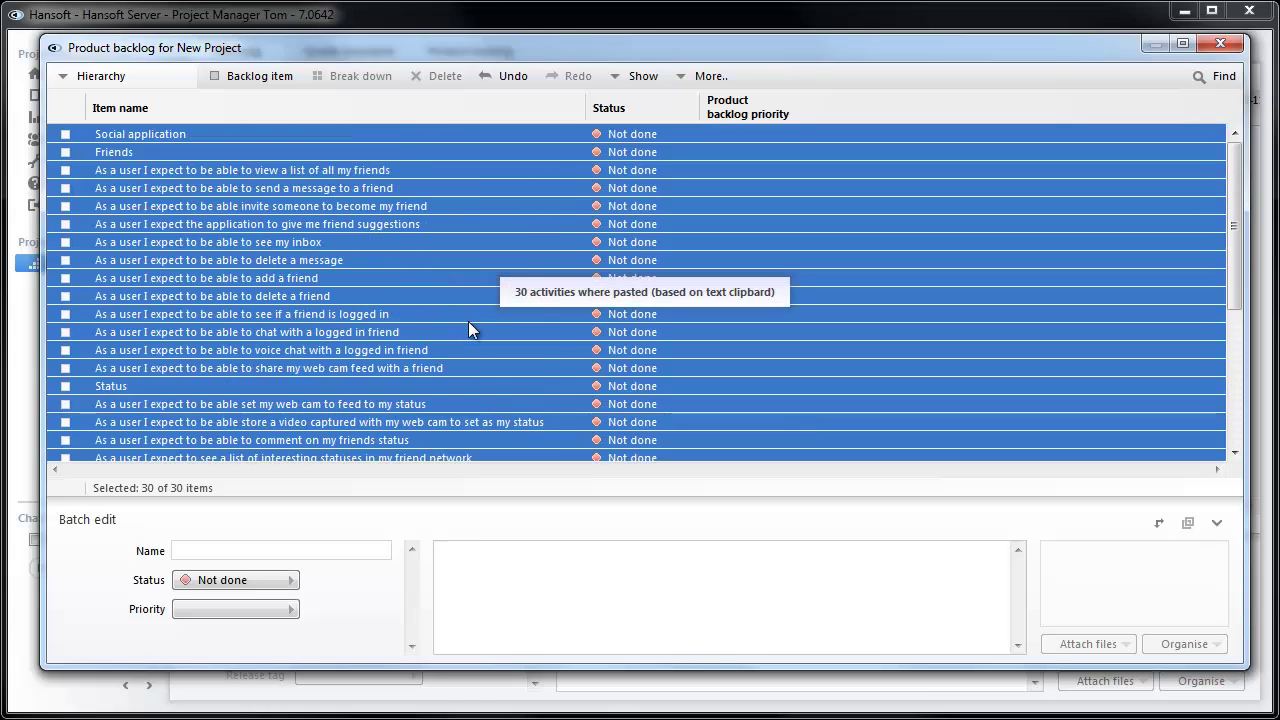
# - Indent the twelve friend stories under the Friends feature
pyautogui.click(376, 250)
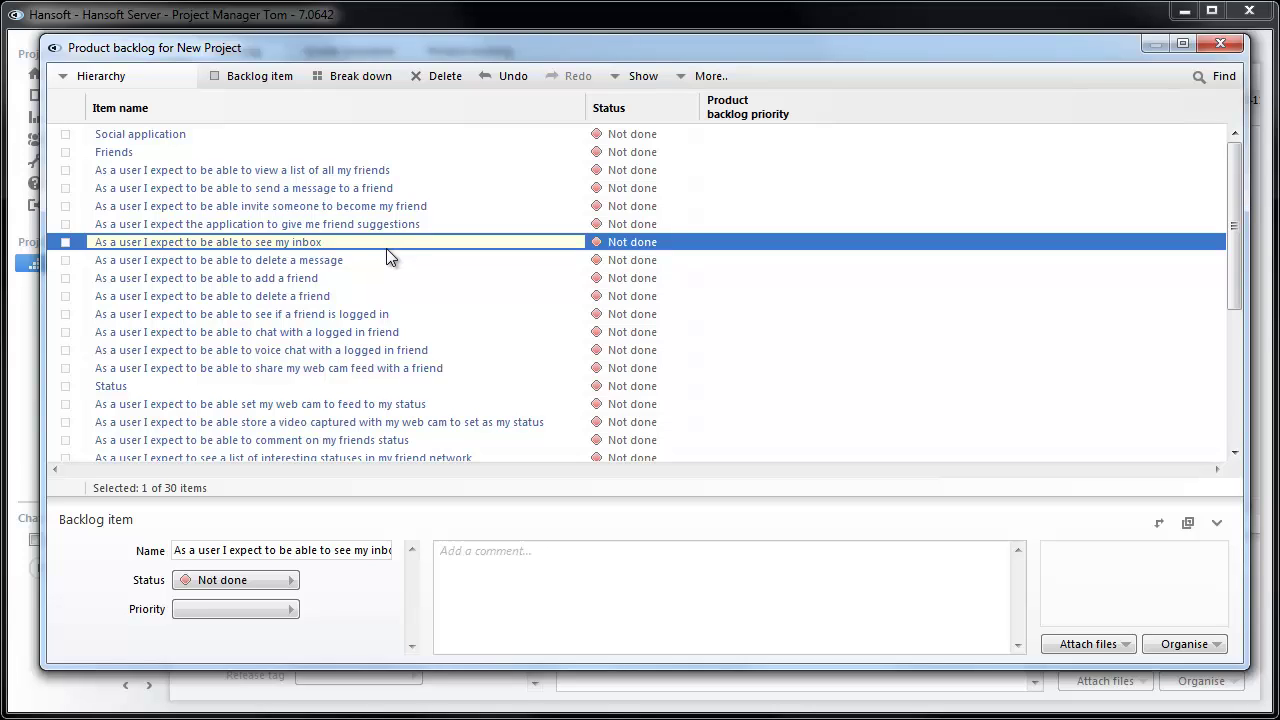
pyautogui.click(199, 152)
pyautogui.scroll(-5, 232, 207)
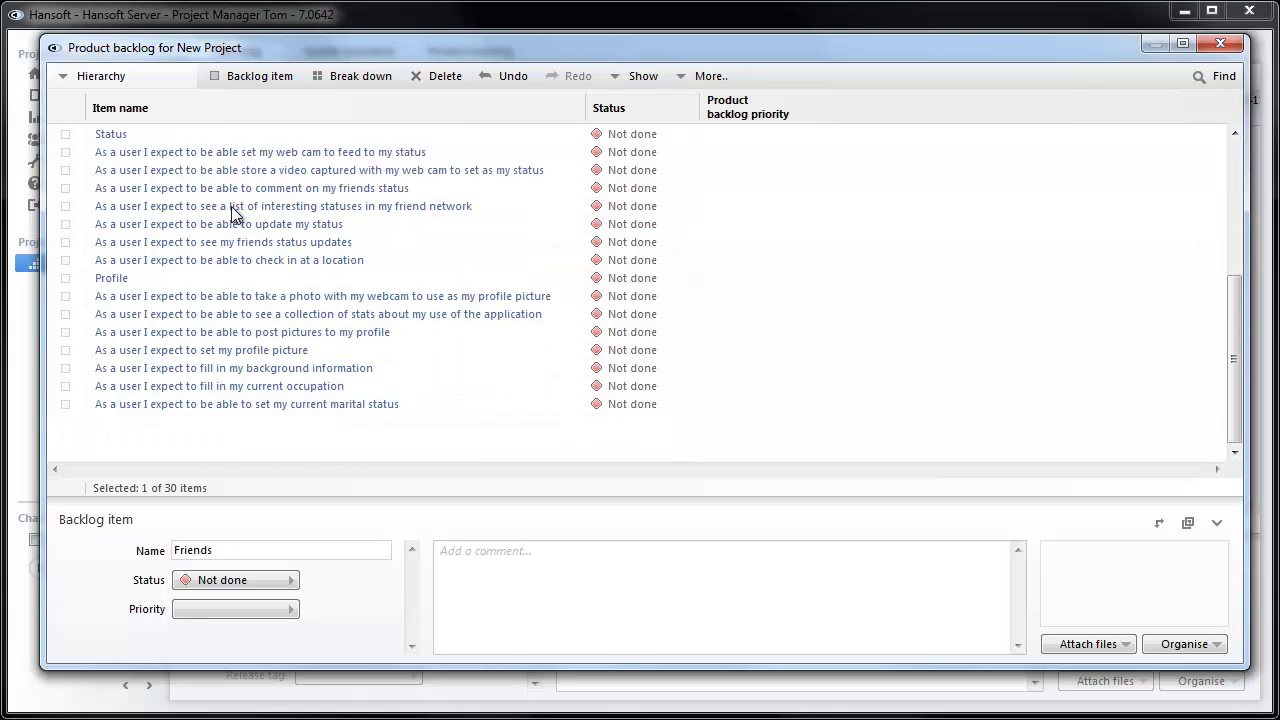
pyautogui.keyDown('shift'); pyautogui.click(260, 404); pyautogui.keyUp('shift')
pyautogui.scroll(5, 284, 370)
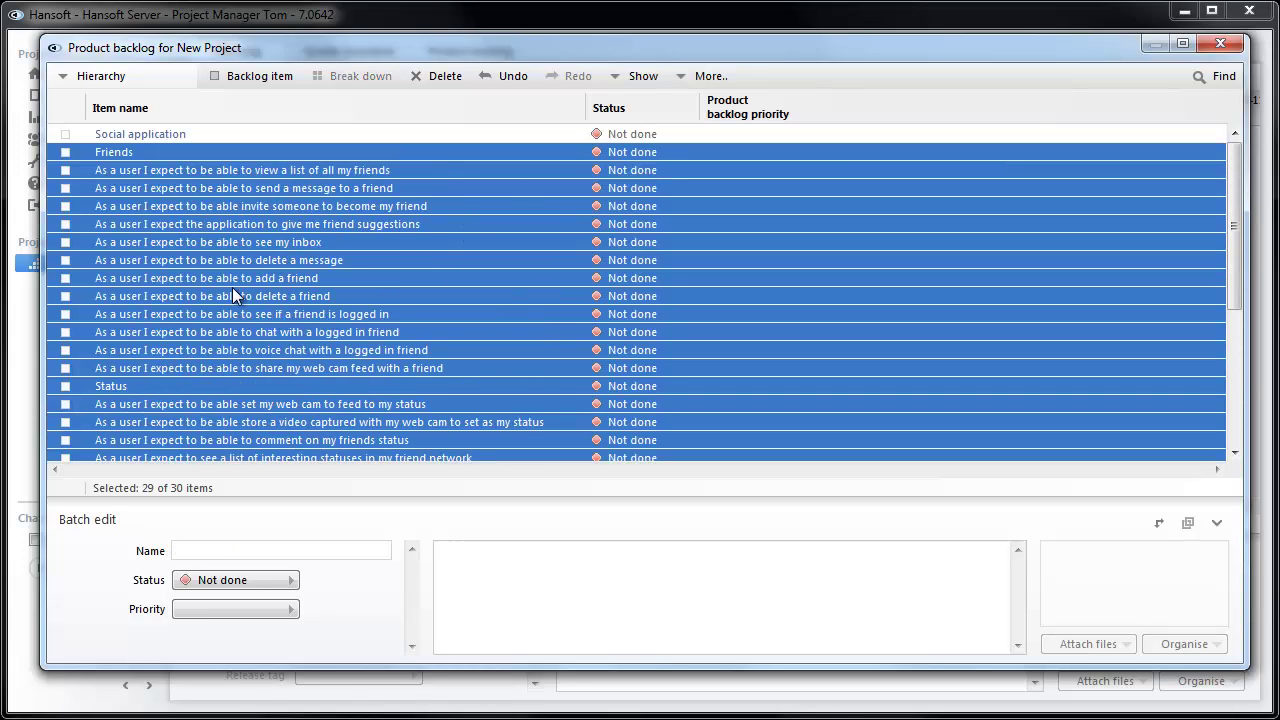
pyautogui.click(65, 134)
pyautogui.click(65, 134)
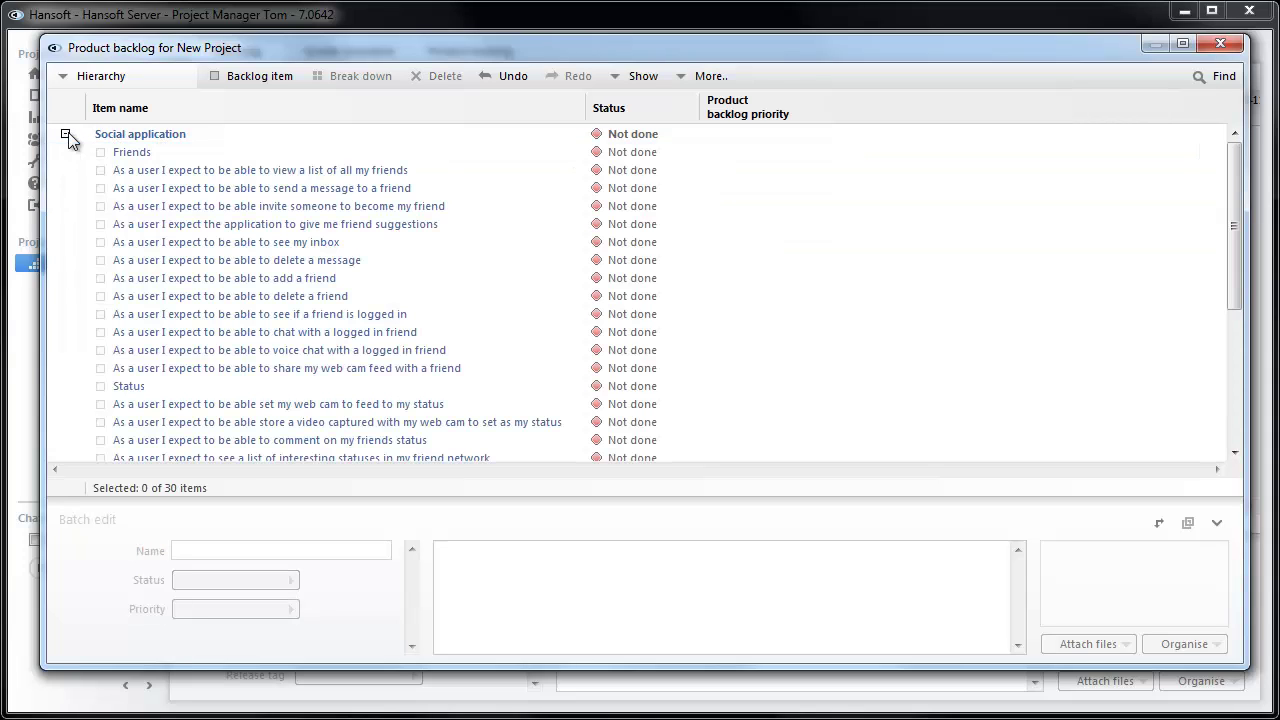
pyautogui.click(131, 166)
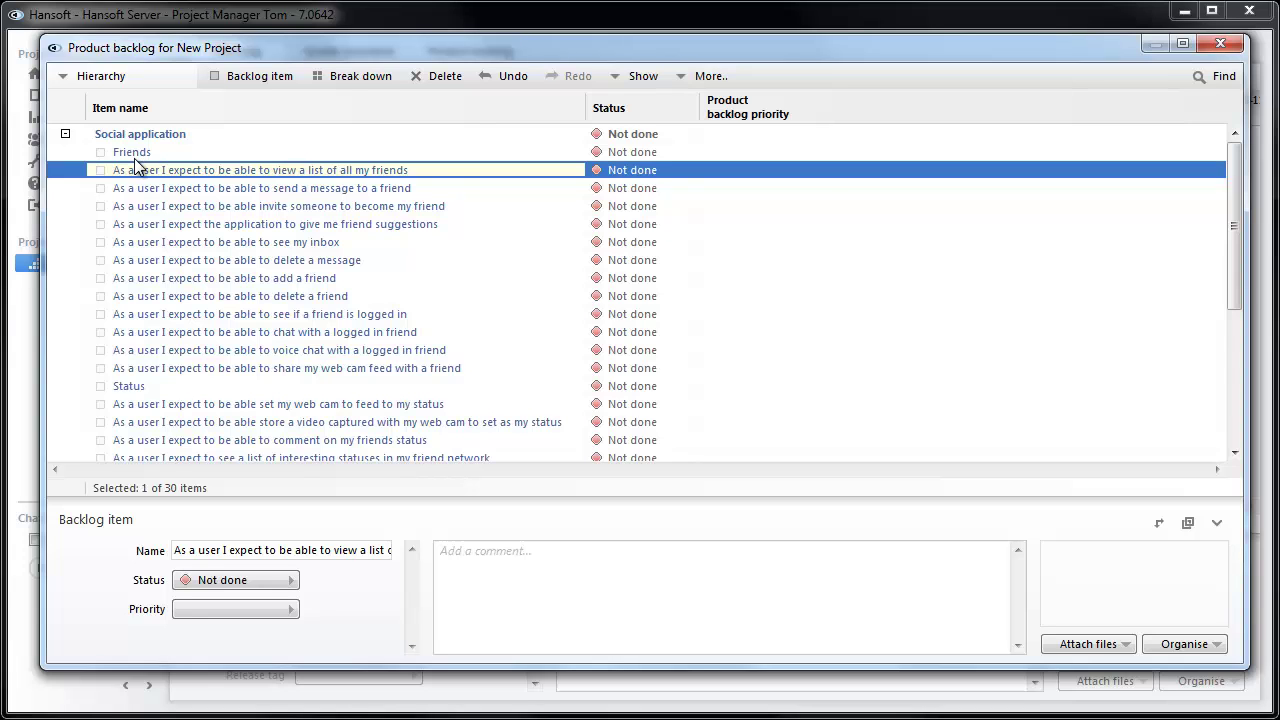
pyautogui.scroll(-3, 134, 158)
pyautogui.scroll(3, 134, 158)
pyautogui.hotkey('shift', 'Down')
pyautogui.hotkey('shift', 'Down')
pyautogui.hotkey('shift', 'Down')
pyautogui.hotkey('shift', 'Down')
pyautogui.hotkey('shift', 'Down')
pyautogui.hotkey('shift', 'Down')
pyautogui.hotkey('shift', 'Down')
pyautogui.hotkey('shift', 'Down')
pyautogui.hotkey('shift', 'Down')
pyautogui.hotkey('shift', 'Down')
pyautogui.hotkey('shift', 'Down')
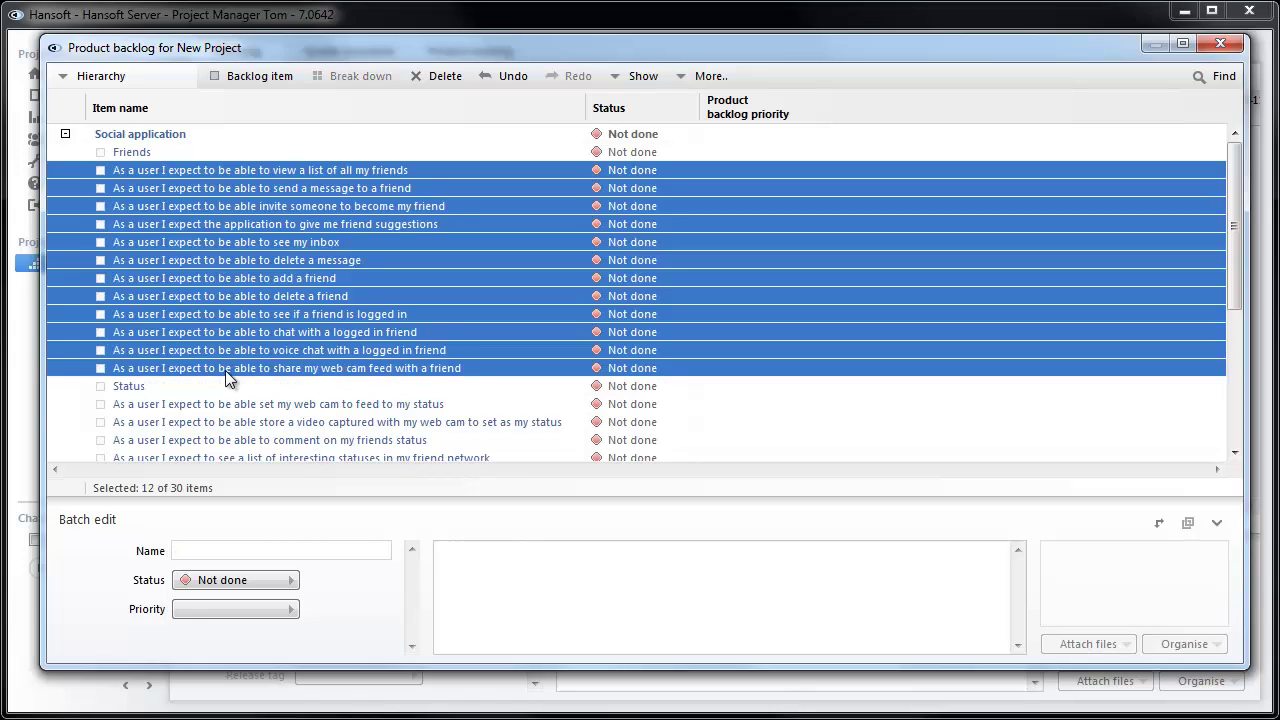
pyautogui.press('Tab')
# - Indent the seven status stories under Status and the seven profile stories under Profile
pyautogui.scroll(-1, 163, 375)
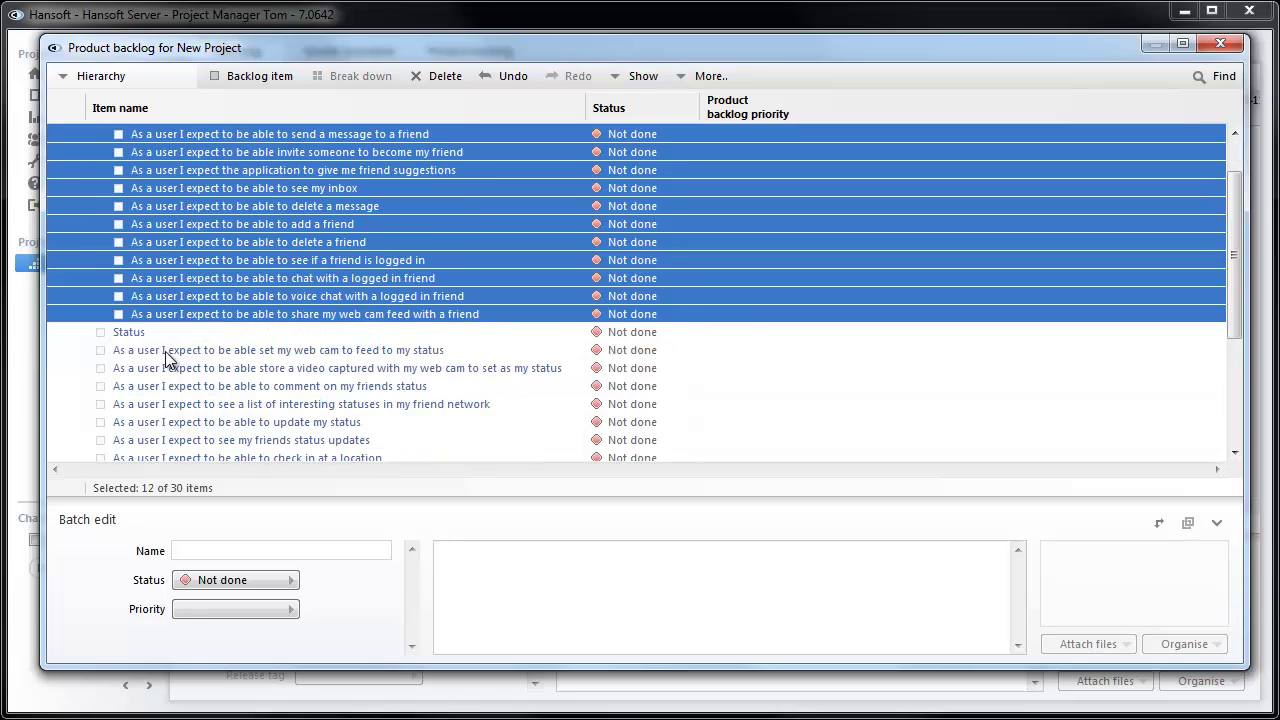
pyautogui.click(165, 350)
pyautogui.scroll(-2, 168, 358)
pyautogui.keyDown('shift'); pyautogui.click(168, 350); pyautogui.keyUp('shift')
pyautogui.press('Tab')
pyautogui.click(188, 386)
pyautogui.scroll(-2, 190, 386)
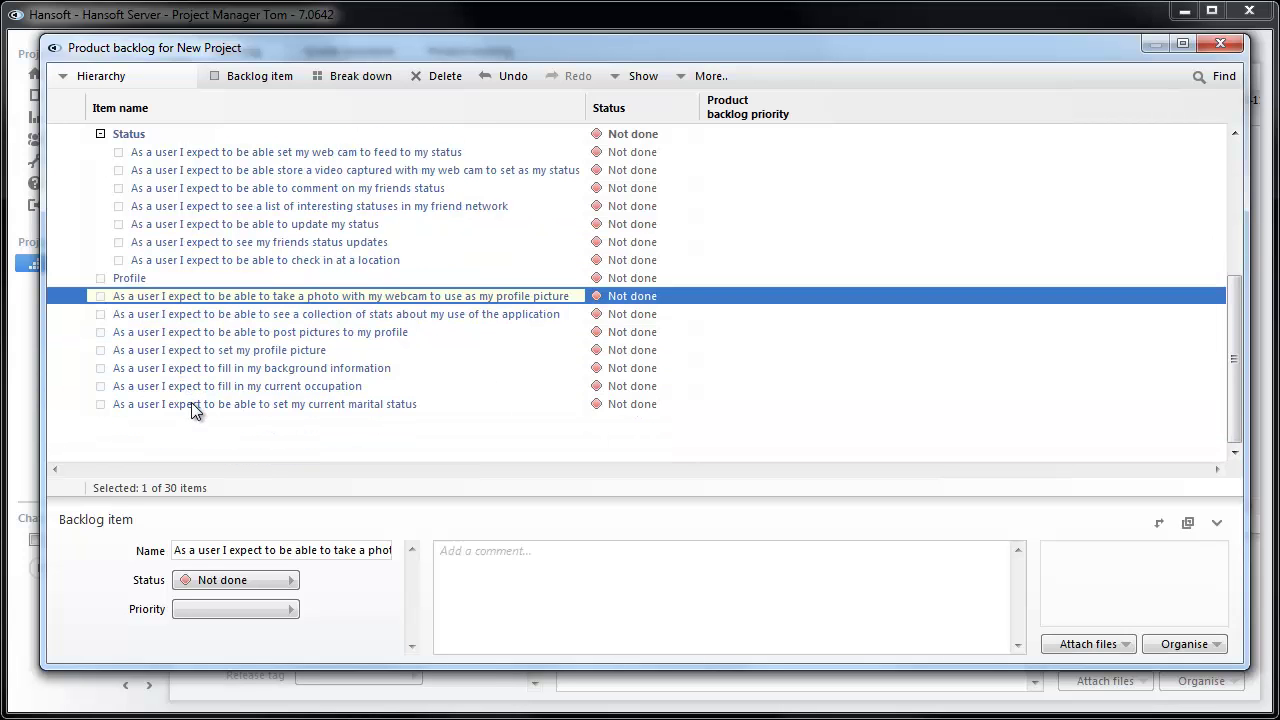
pyautogui.keyDown('shift'); pyautogui.click(191, 403); pyautogui.keyUp('shift')
pyautogui.press('Tab')
# - Collapse the Profile, Status and Friends groups
pyautogui.click(101, 278)
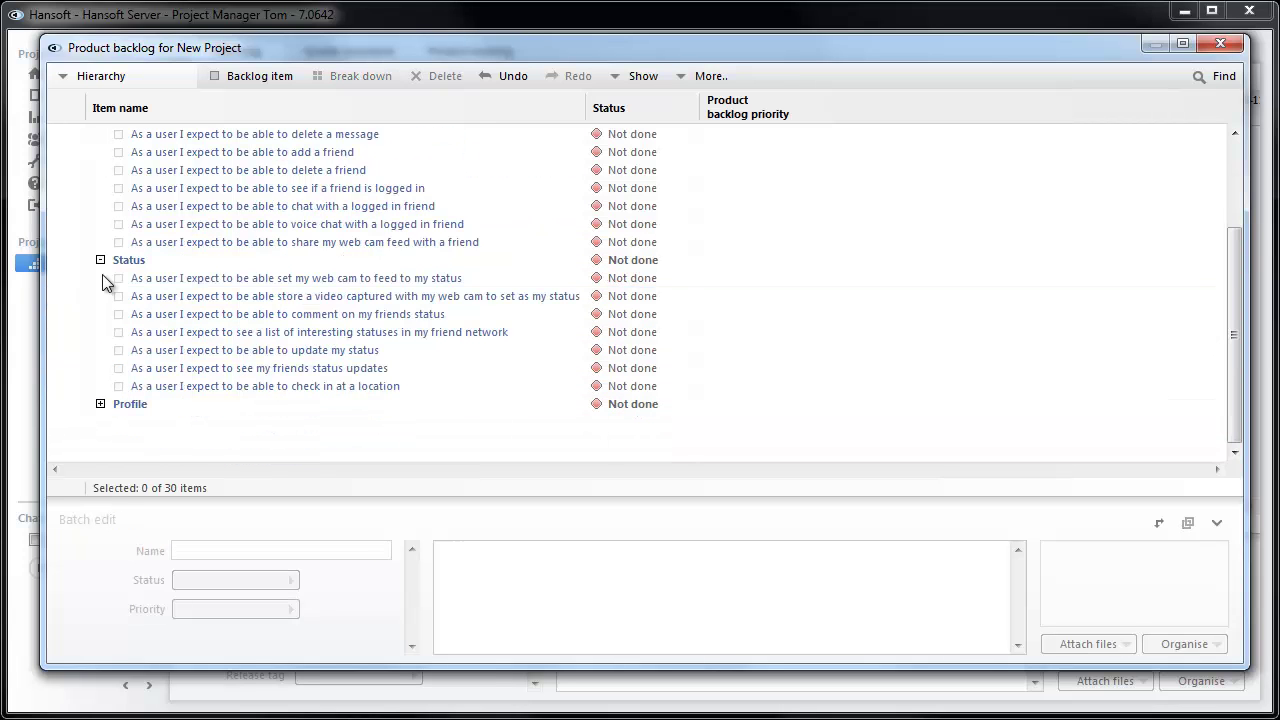
pyautogui.scroll(2, 102, 300)
pyautogui.click(101, 367)
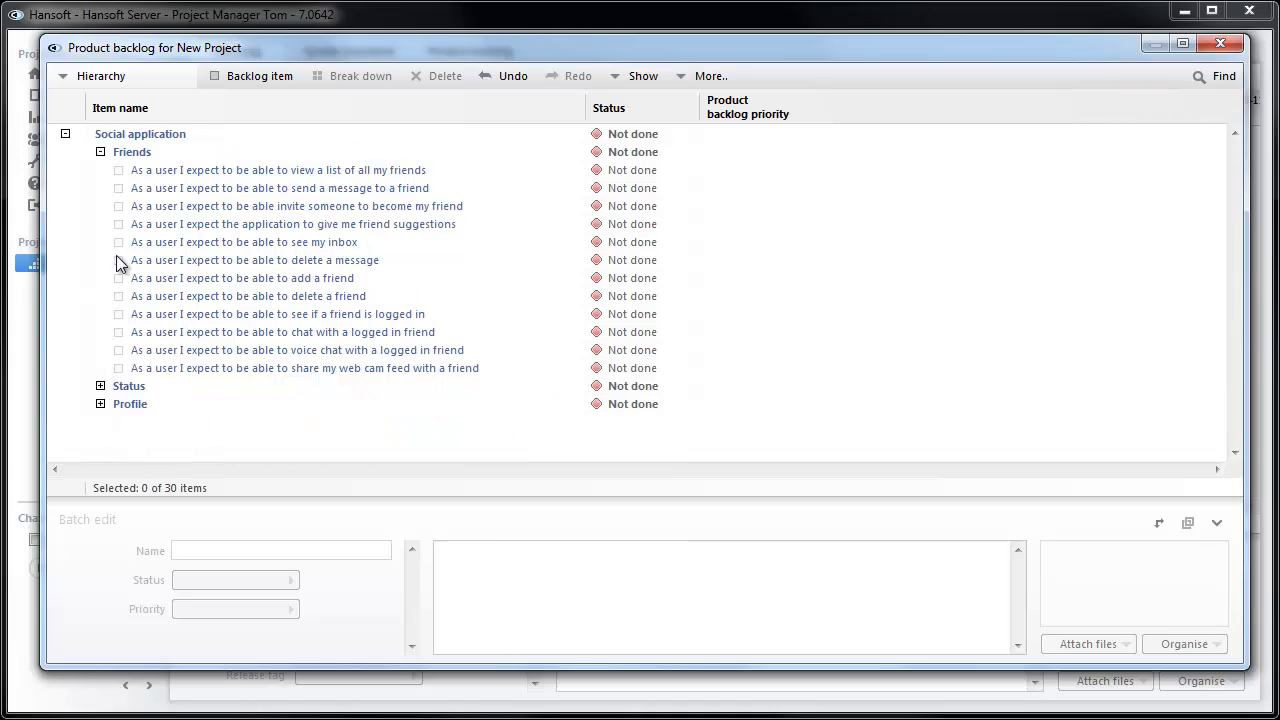
pyautogui.click(101, 152)
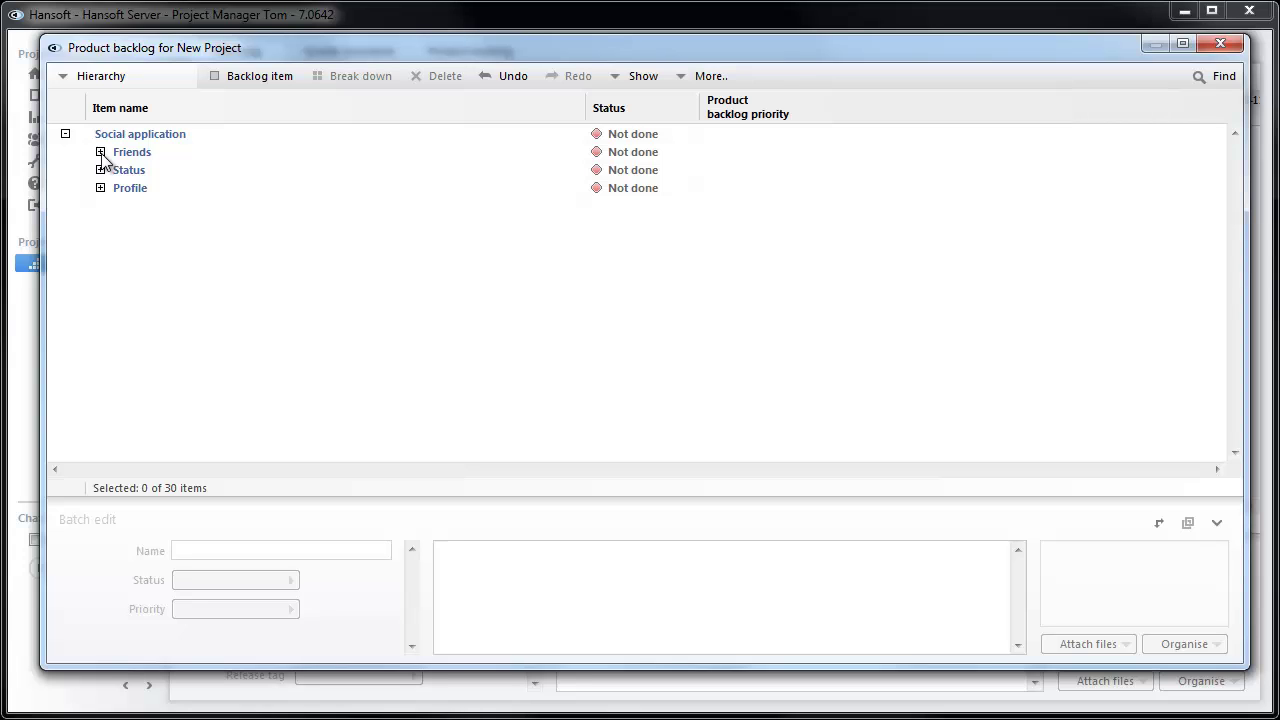
# - Switch the backlog to the Priority view and give the see my inbox story Very high priority
pyautogui.click(109, 79)
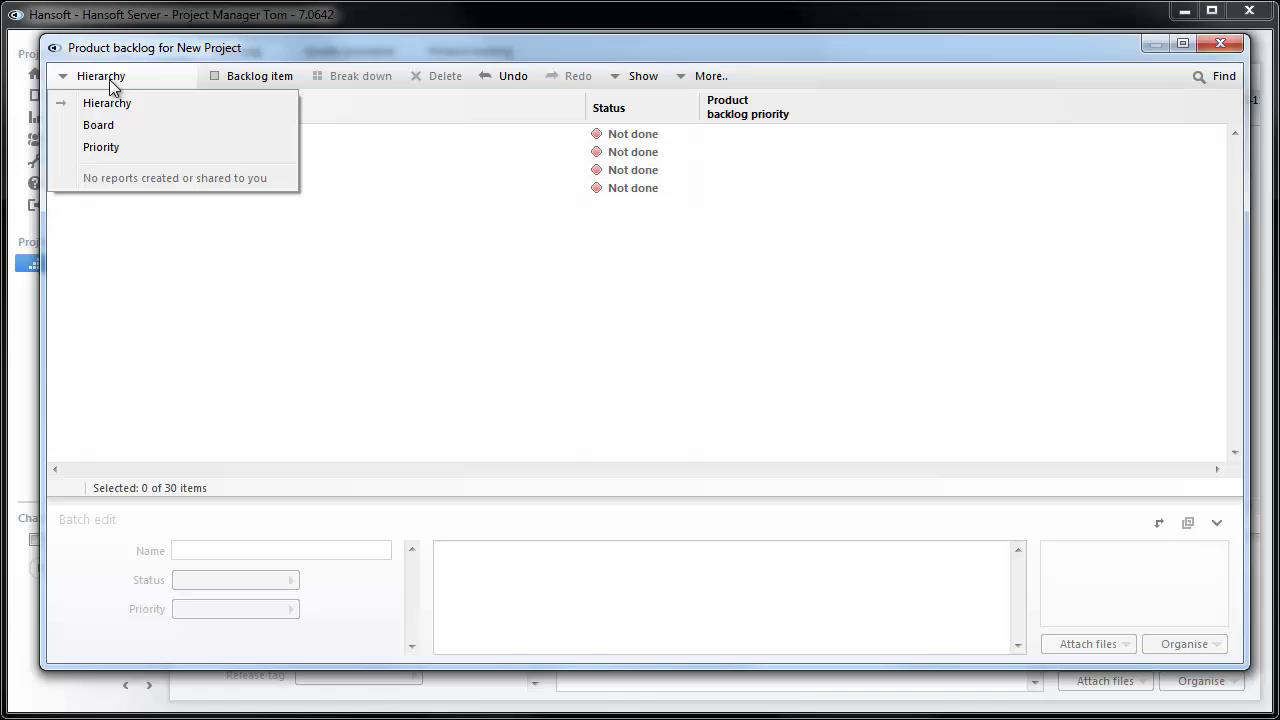
pyautogui.click(126, 148)
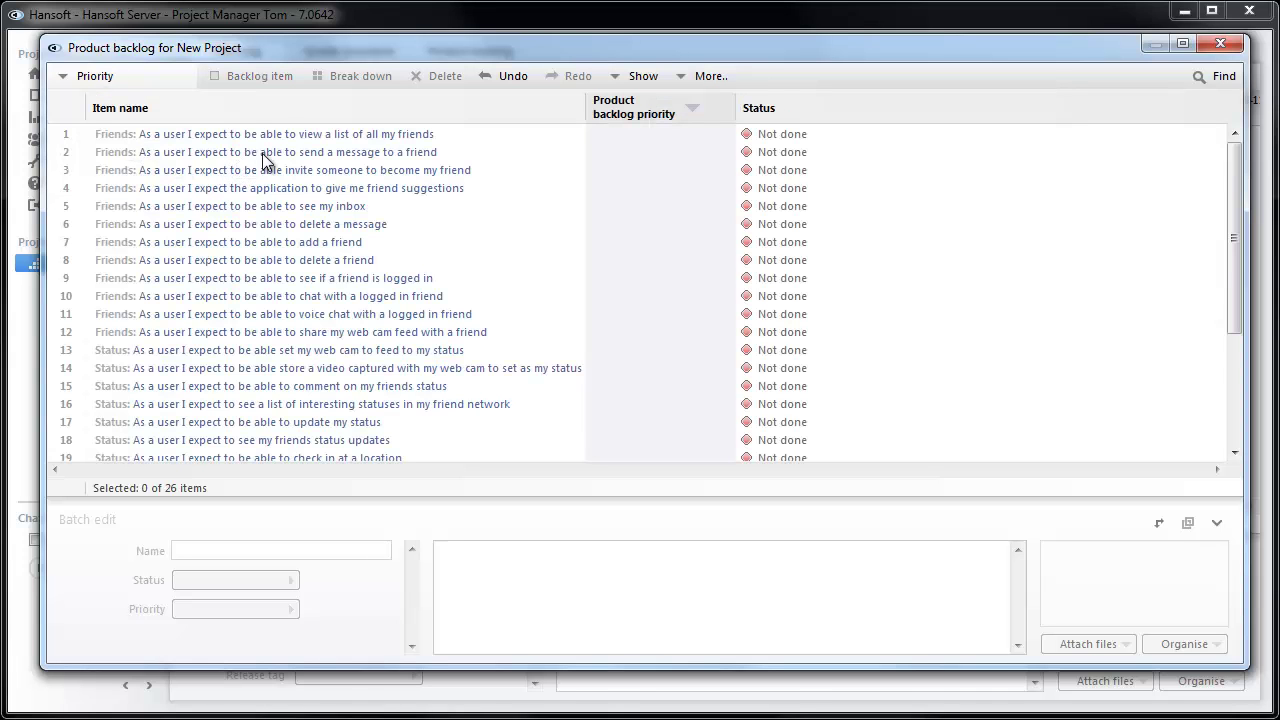
pyautogui.scroll(-5, 265, 160)
pyautogui.scroll(5, 265, 160)
pyautogui.click(622, 206)
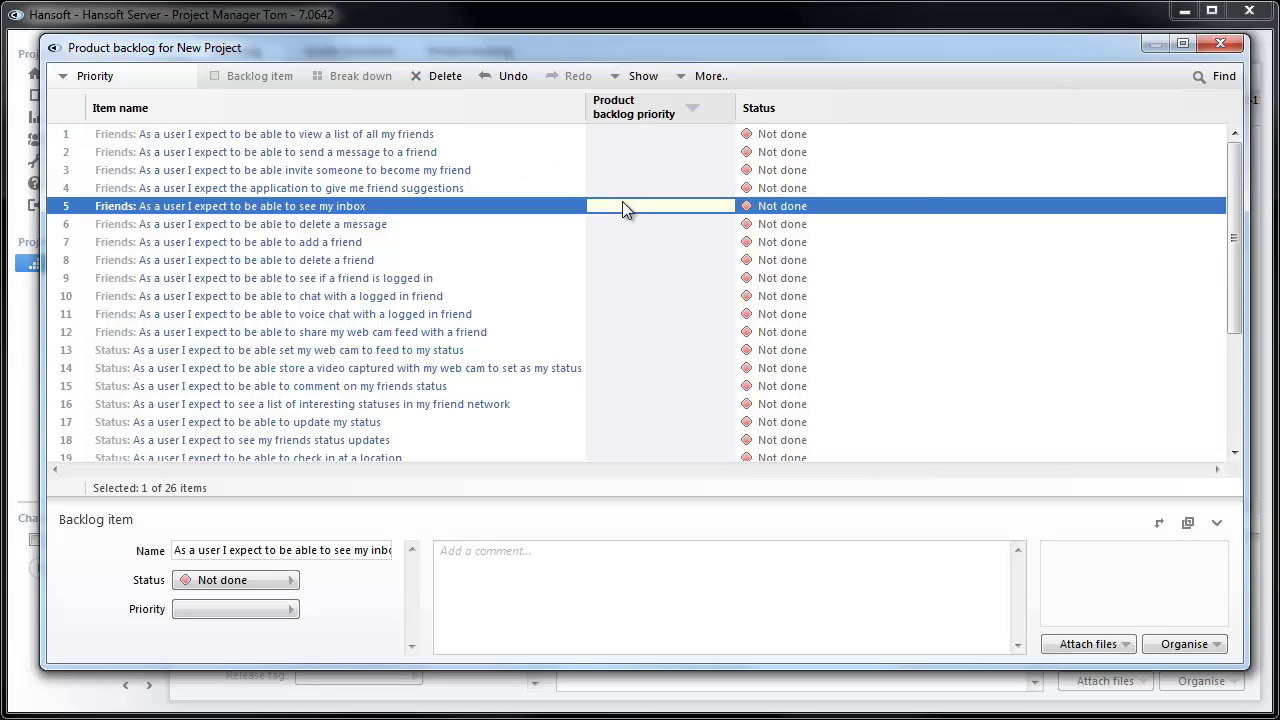
pyautogui.click(622, 206)
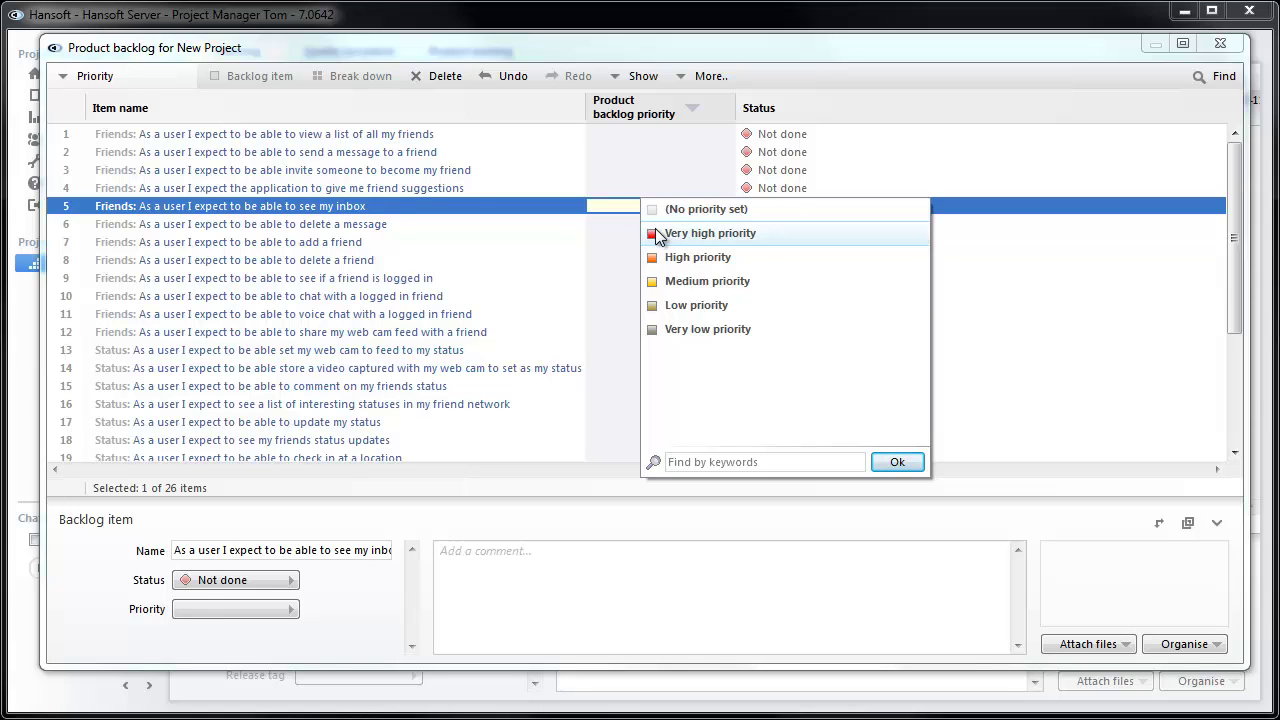
pyautogui.click(659, 235)
# - Give the voice chat story Medium priority and the set my profile picture story Very low
pyautogui.scroll(-1, 655, 229)
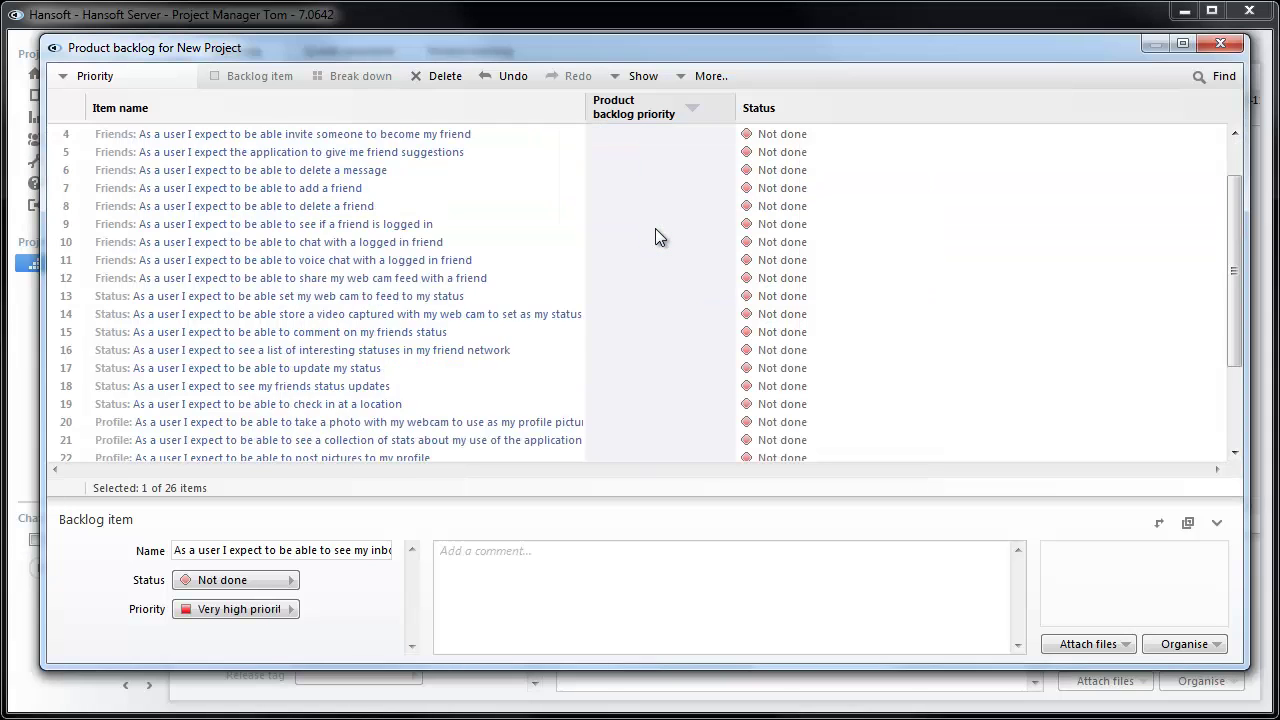
pyautogui.click(659, 260)
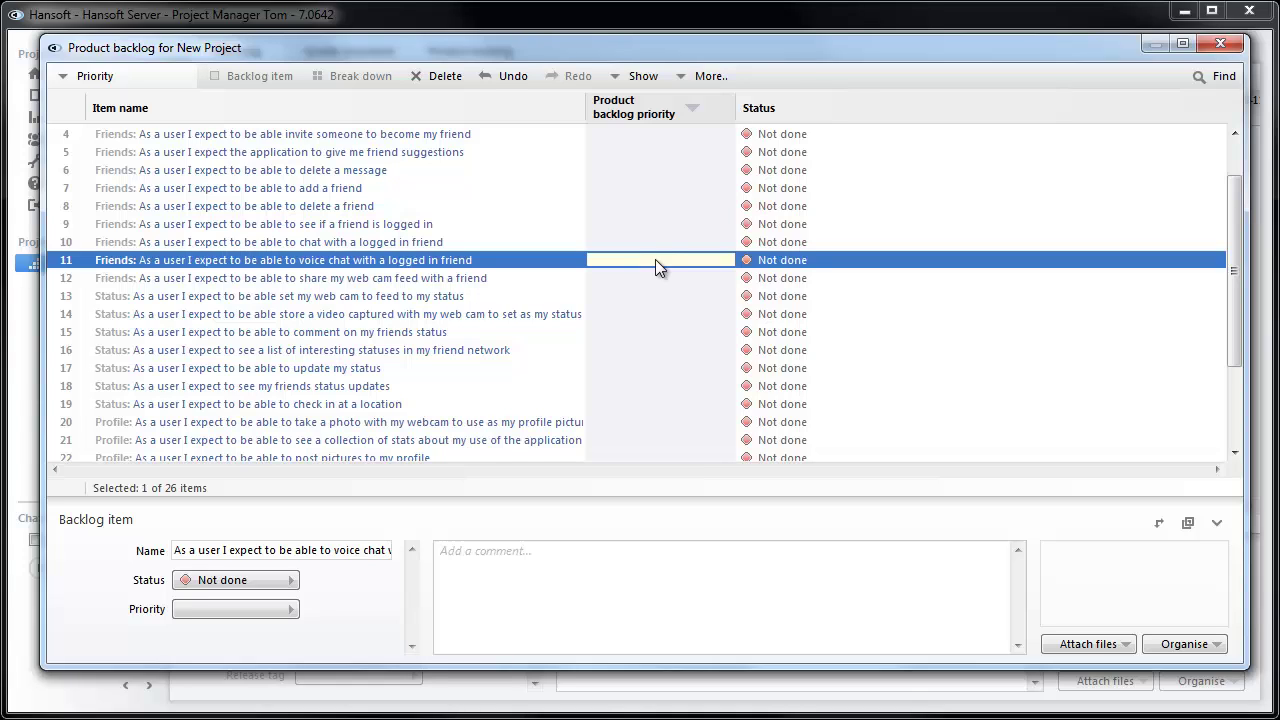
pyautogui.click(655, 259)
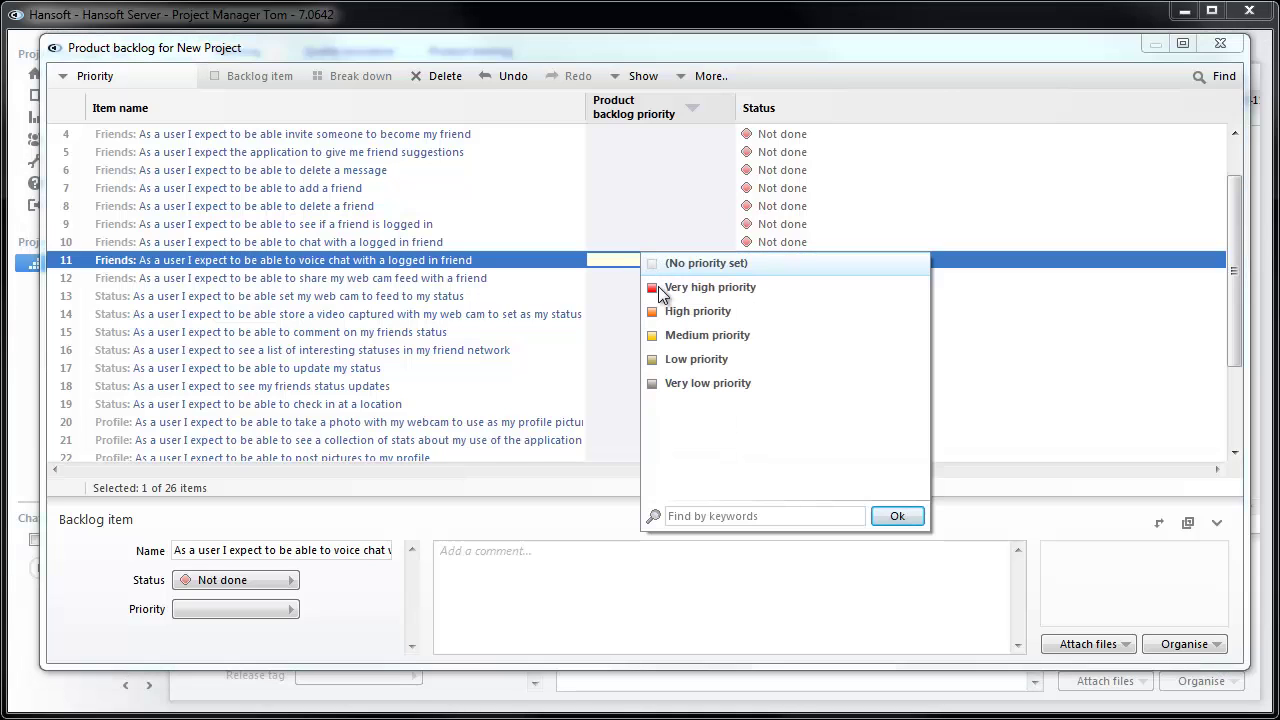
pyautogui.click(672, 338)
pyautogui.scroll(-3, 669, 330)
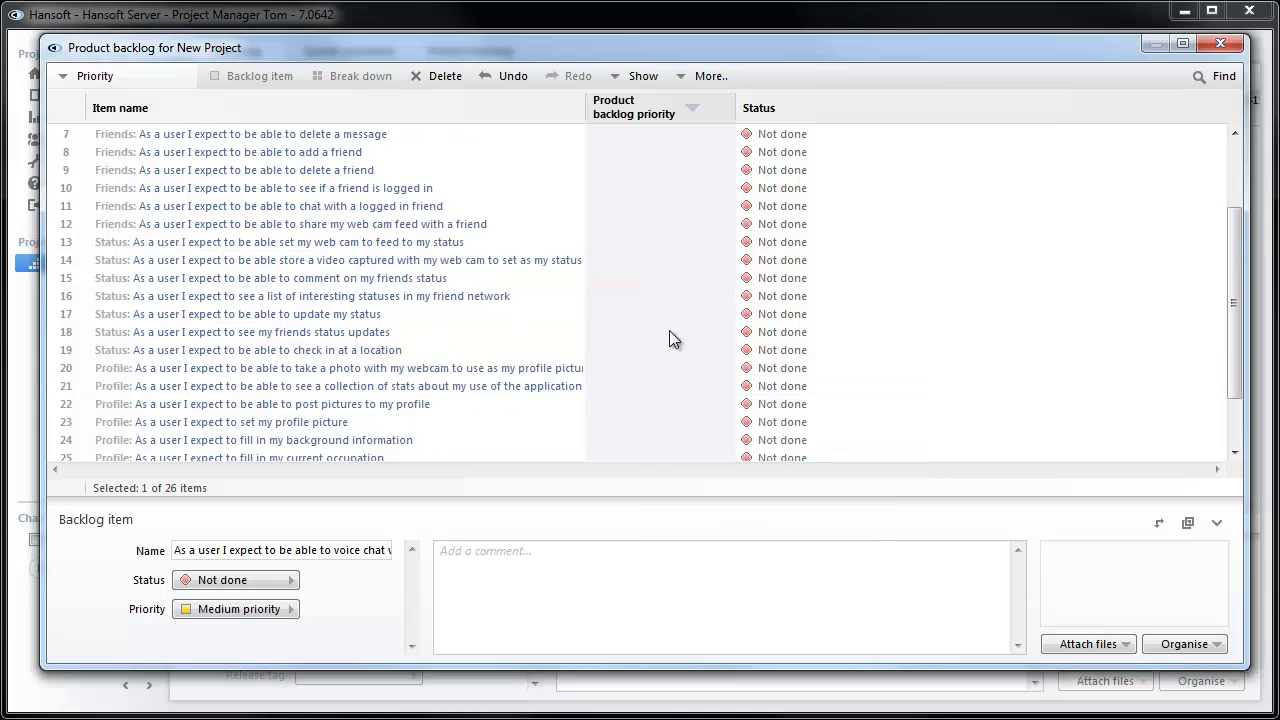
pyautogui.click(663, 346)
pyautogui.click(663, 346)
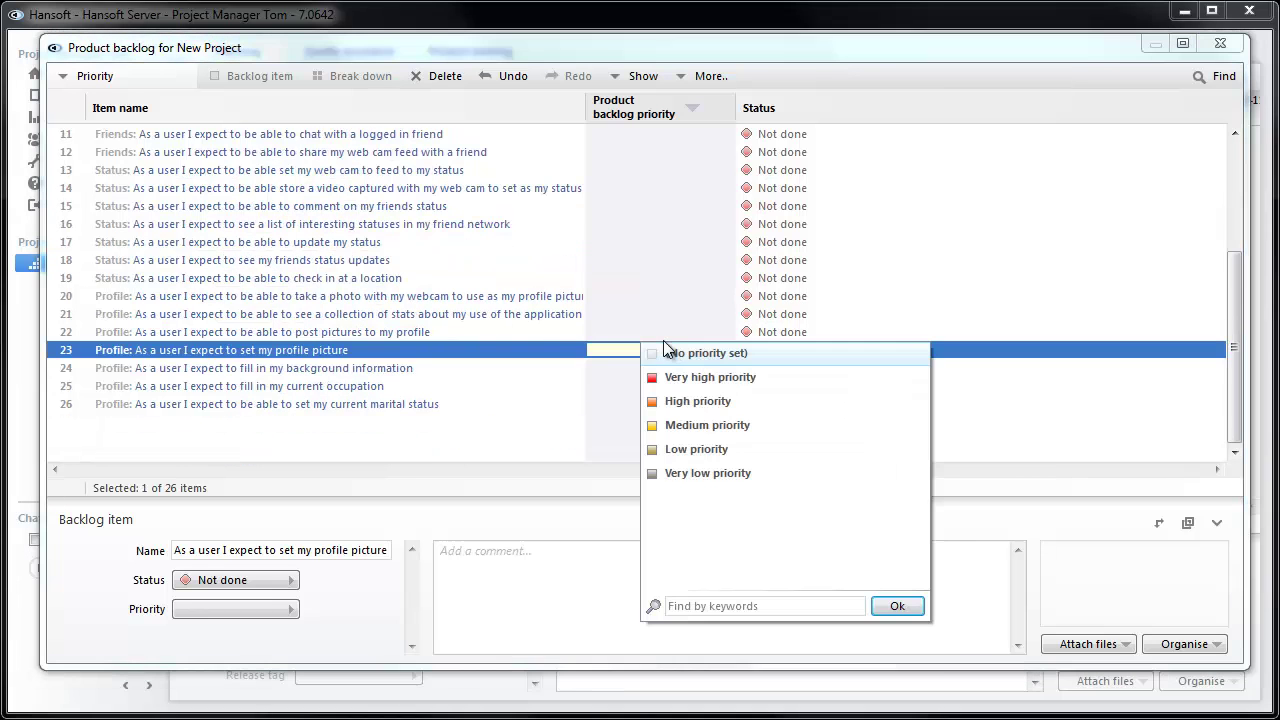
pyautogui.click(681, 470)
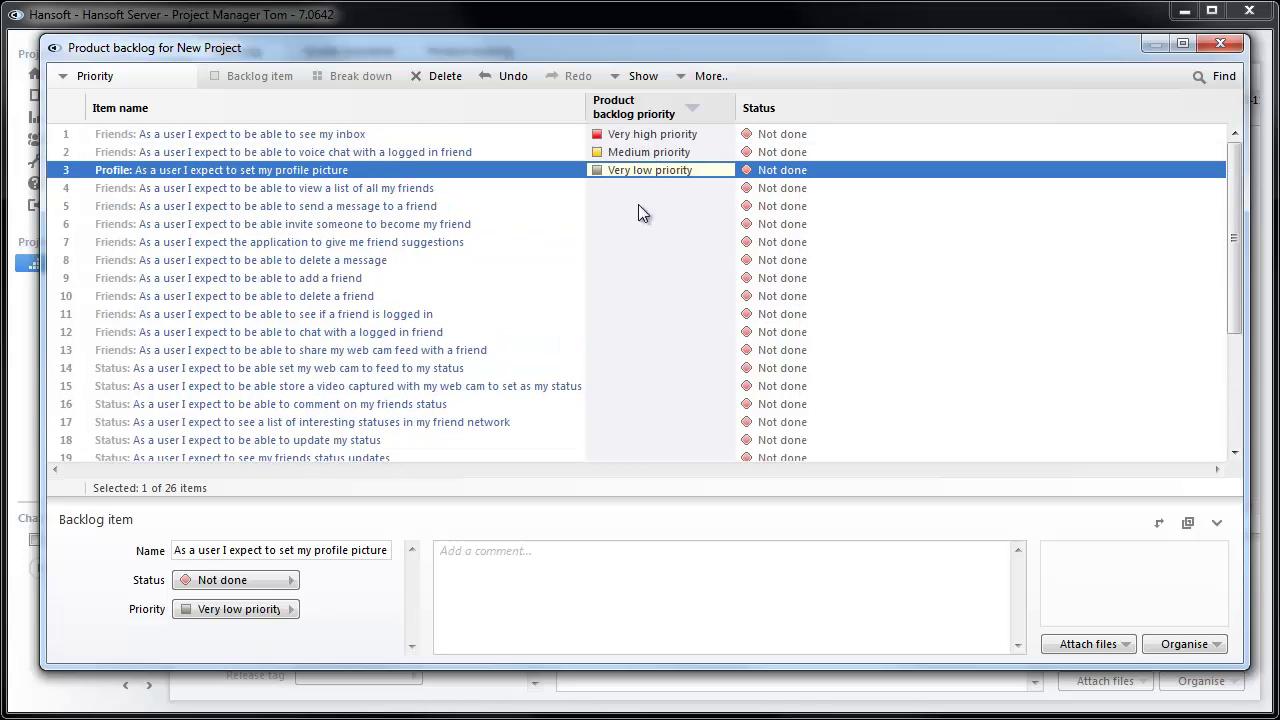
# - Reorder stories: logged-in friend second, web cam status feed top tier, delete friend, chat and store video medium
pyautogui.click(647, 312)
pyautogui.moveTo(647, 315); pyautogui.dragTo(647, 166)
pyautogui.moveTo(637, 313); pyautogui.dragTo(634, 173)
pyautogui.moveTo(632, 366); pyautogui.dragTo(621, 153)
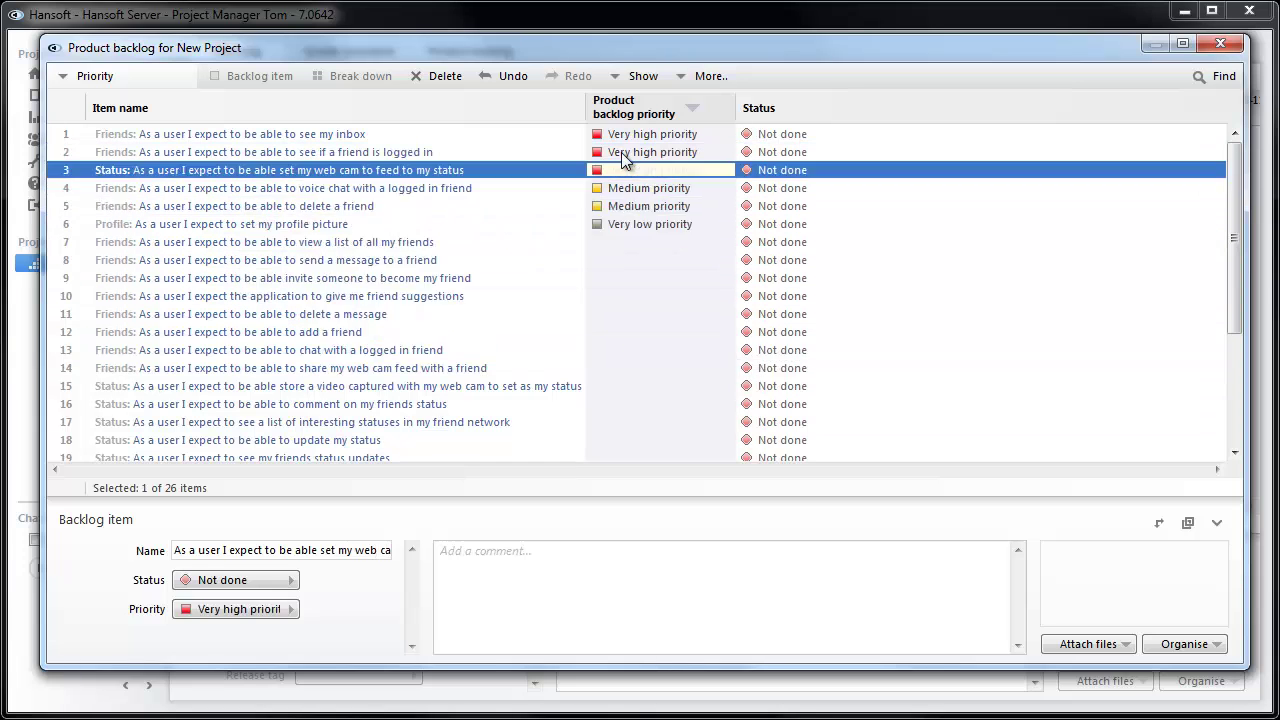
pyautogui.moveTo(628, 348); pyautogui.dragTo(625, 214)
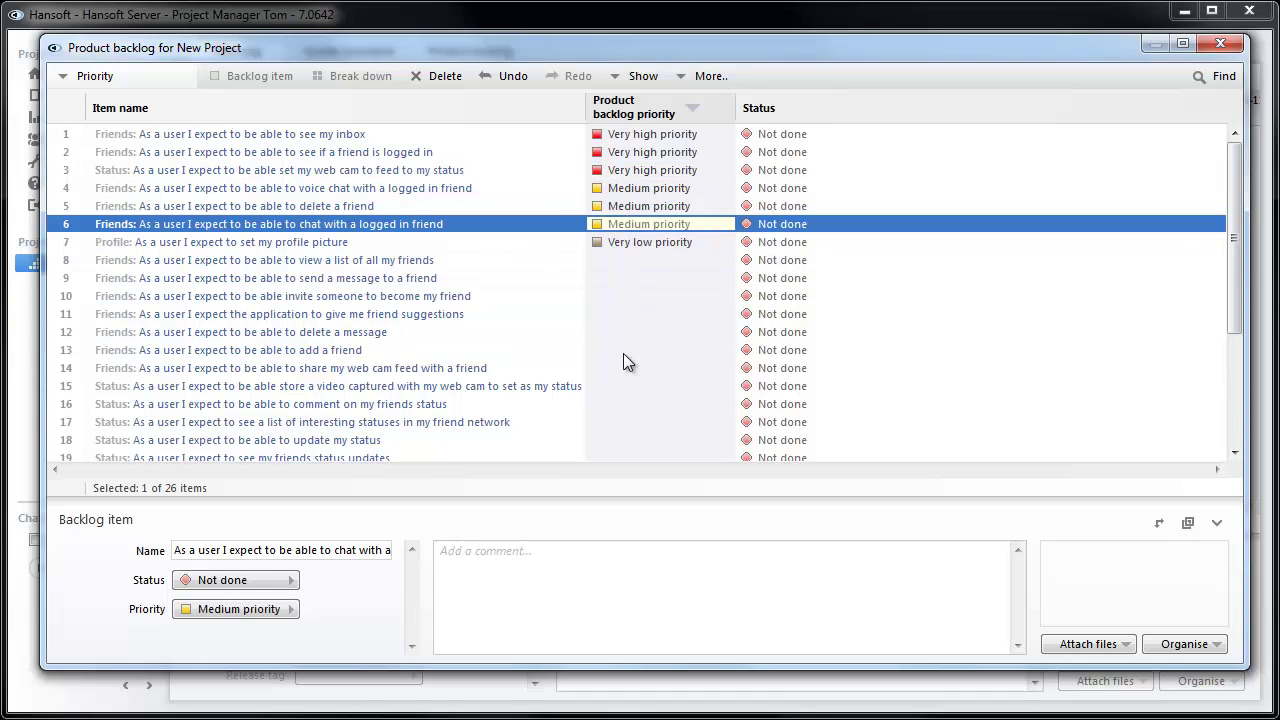
pyautogui.moveTo(624, 386); pyautogui.dragTo(620, 205)
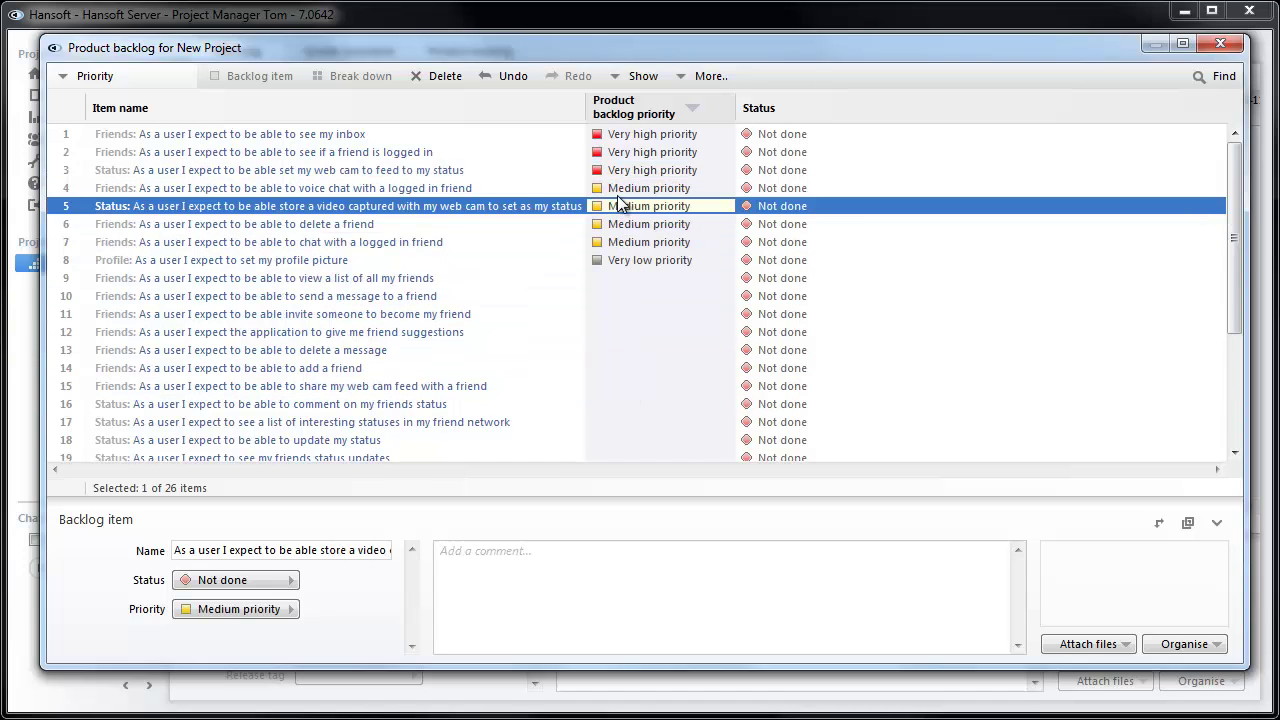
pyautogui.moveTo(622, 365); pyautogui.dragTo(620, 182)
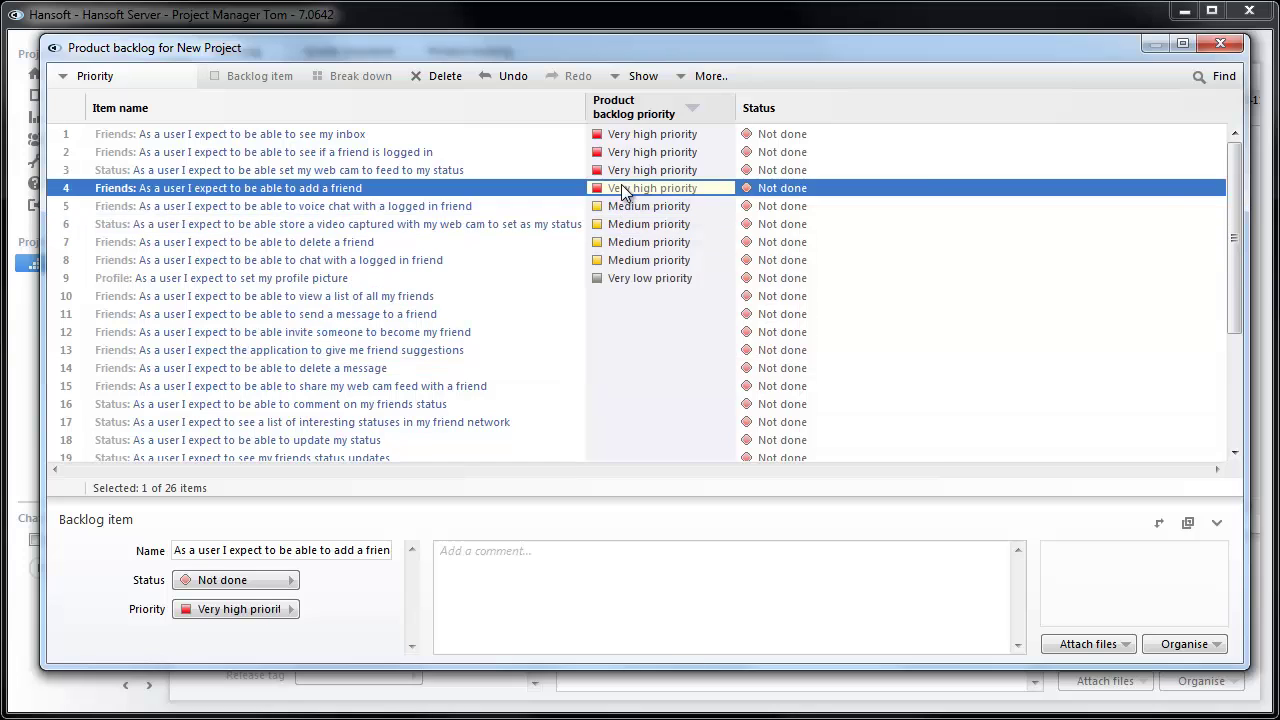
# - Set add a friend, share web cam feed and comment on status High, and delete a message Low
pyautogui.click(622, 188)
pyautogui.click(677, 241)
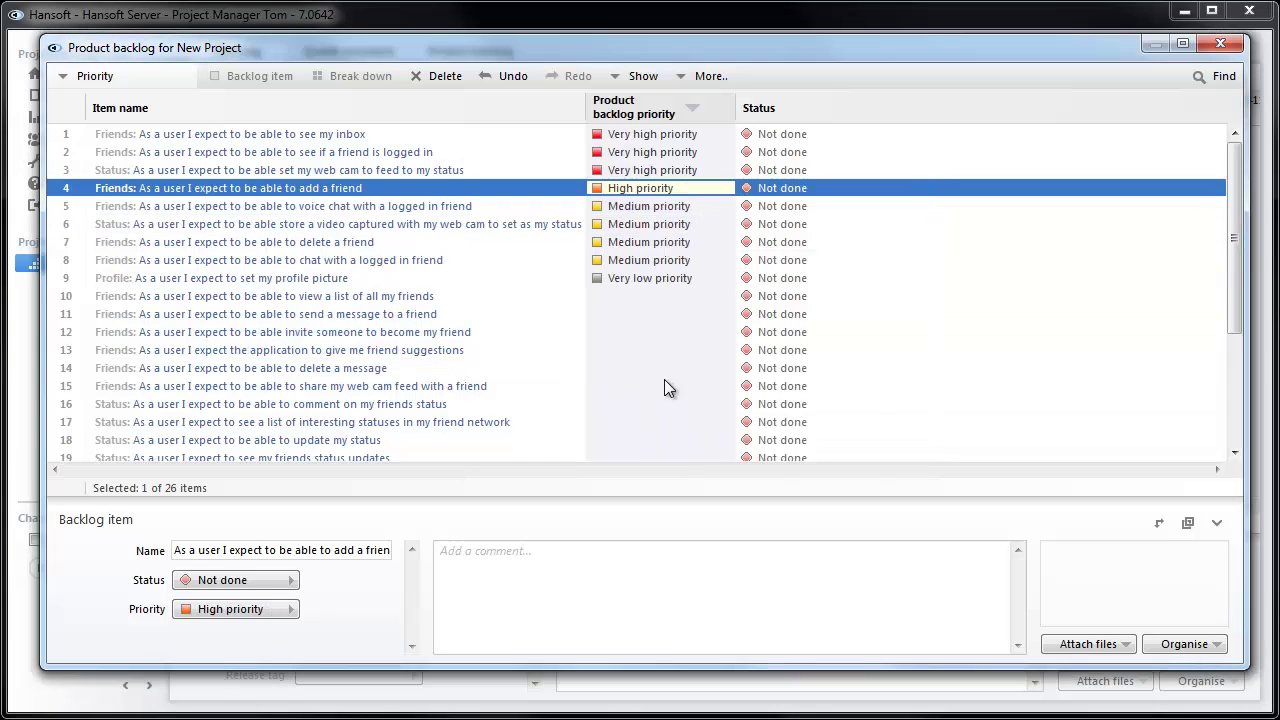
pyautogui.moveTo(664, 388); pyautogui.dragTo(660, 213)
pyautogui.moveTo(657, 405); pyautogui.dragTo(648, 307)
pyautogui.click(650, 316)
pyautogui.click(672, 413)
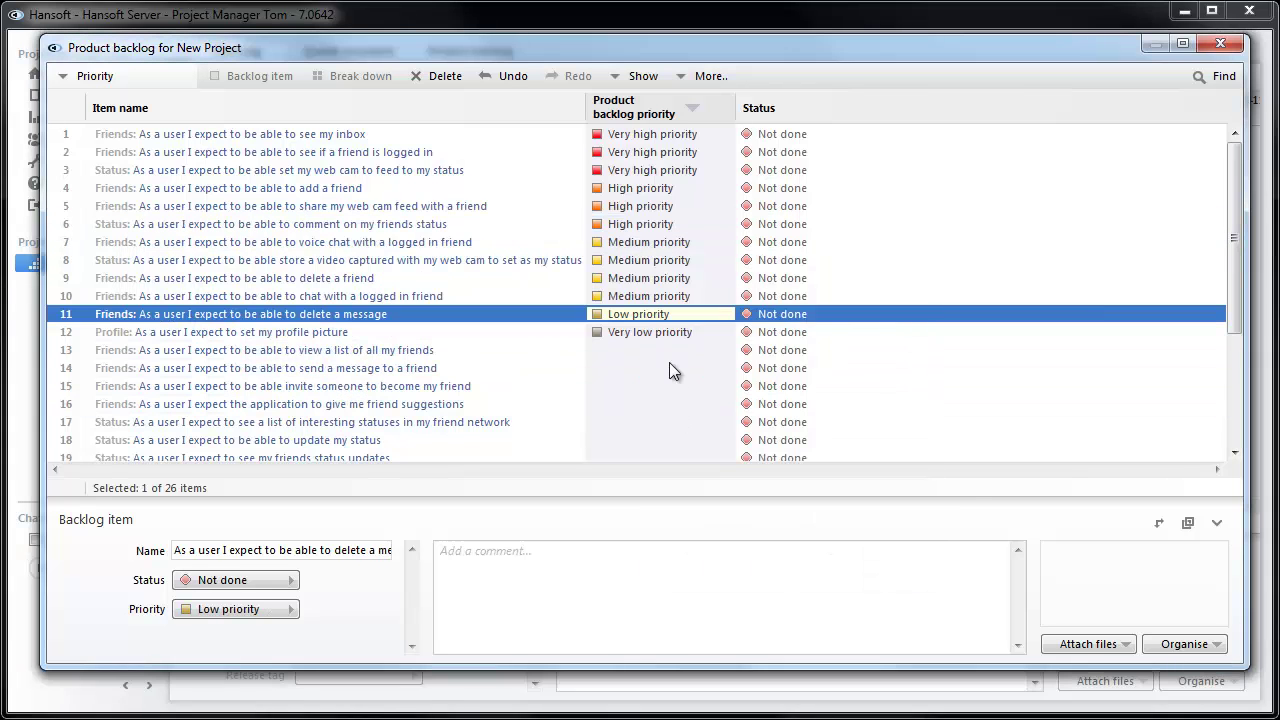
# - Move the eleven still-unranked stories into the low-priority tier
pyautogui.scroll(-2, 670, 371)
pyautogui.click(655, 243)
pyautogui.keyDown('shift'); pyautogui.click(658, 424); pyautogui.keyUp('shift')
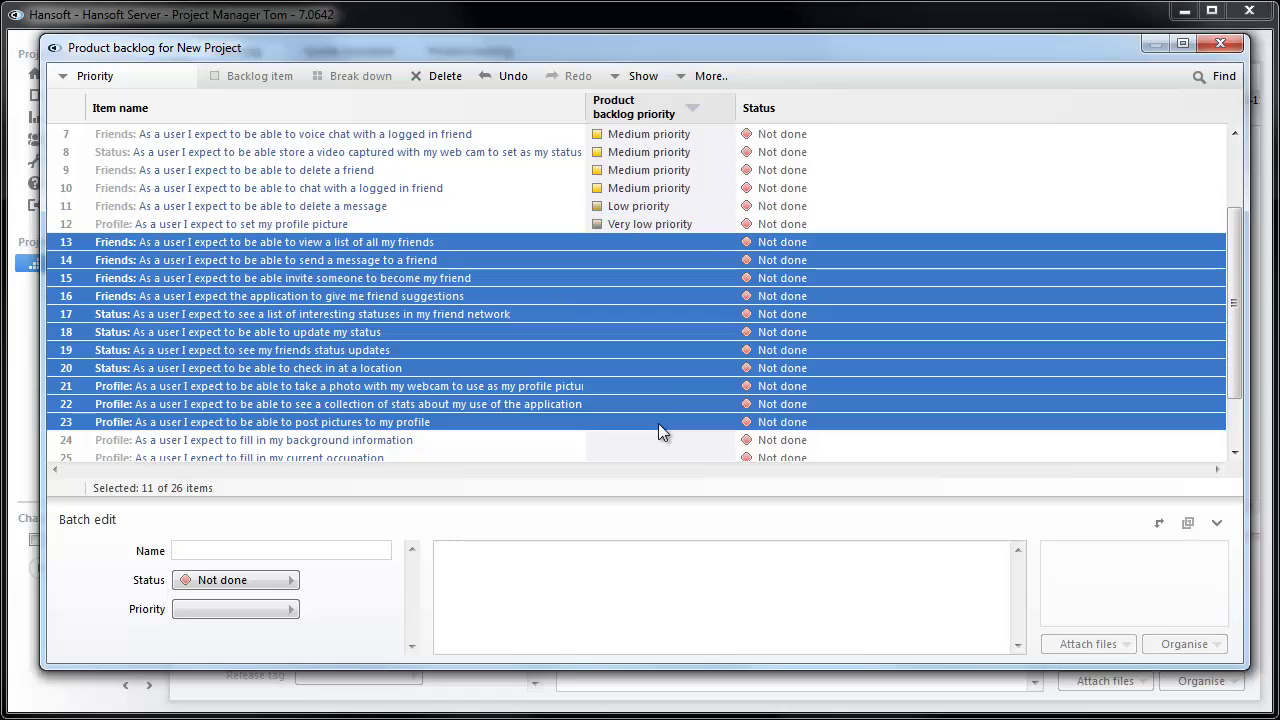
pyautogui.moveTo(653, 388); pyautogui.dragTo(650, 217)
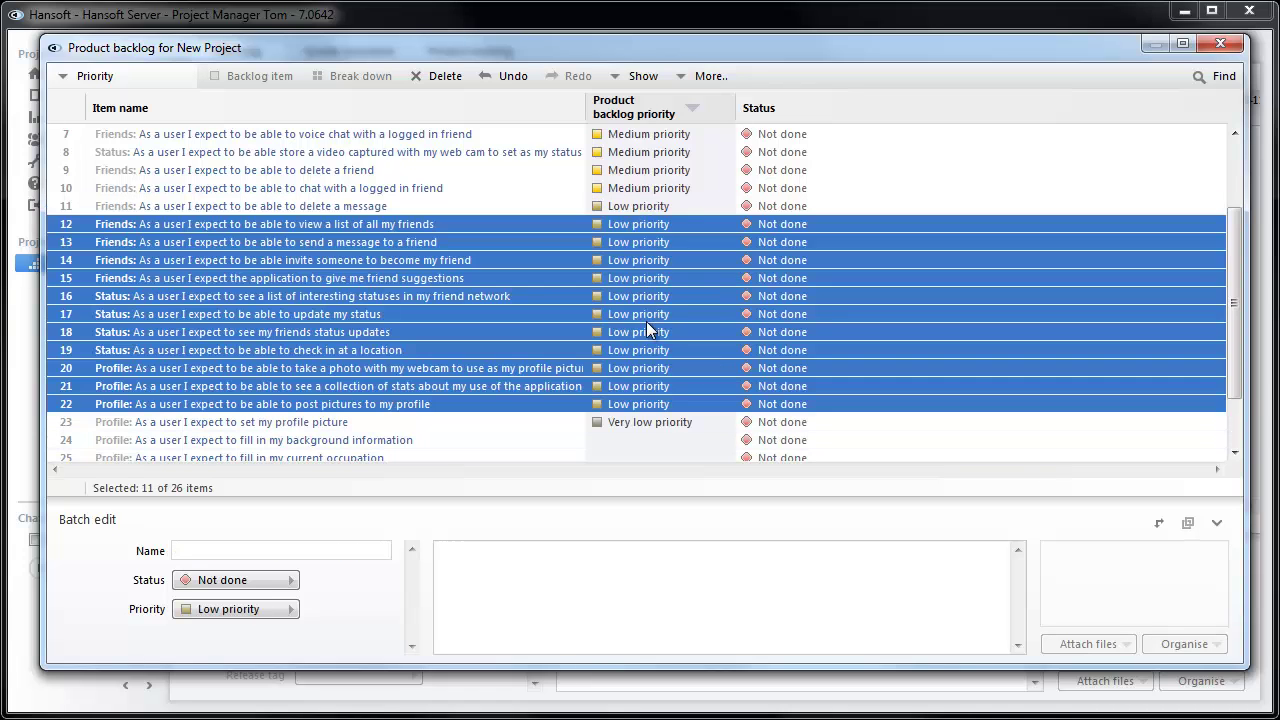
# - Give the last three profile stories, from background information onward, Very low priority
pyautogui.scroll(-2, 646, 321)
pyautogui.click(644, 370)
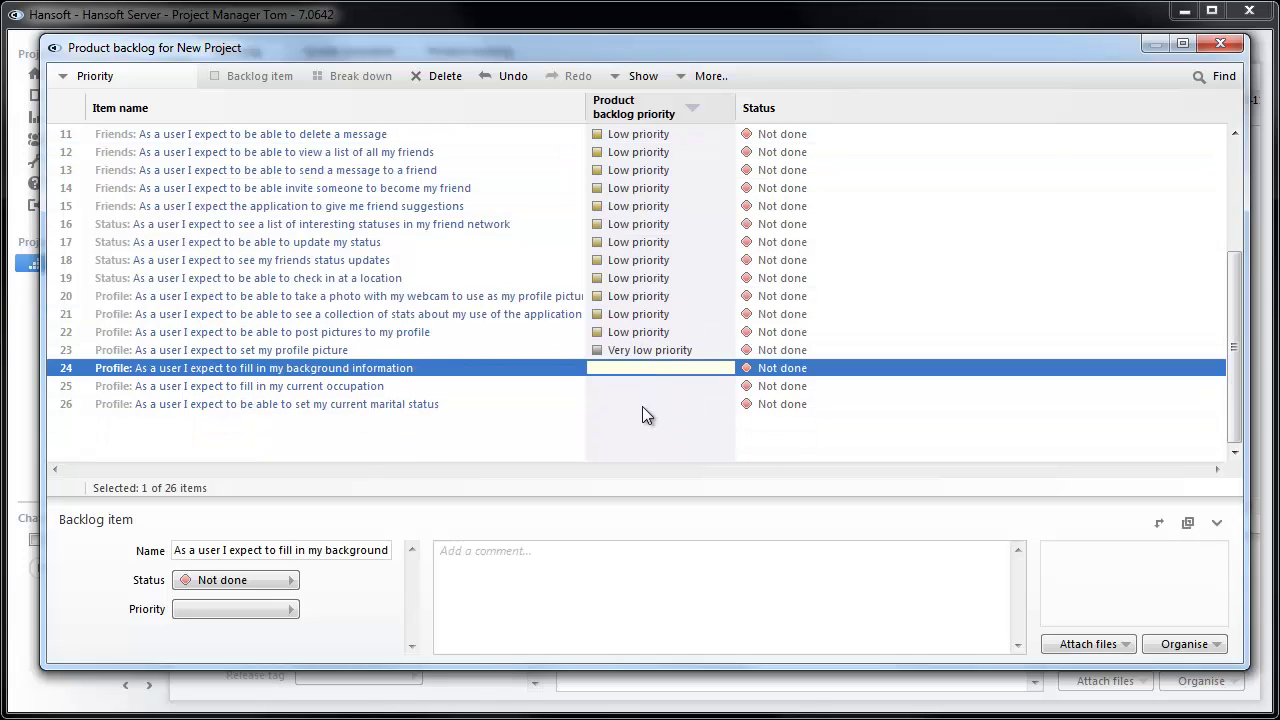
pyautogui.keyDown('shift'); pyautogui.click(643, 405); pyautogui.keyUp('shift')
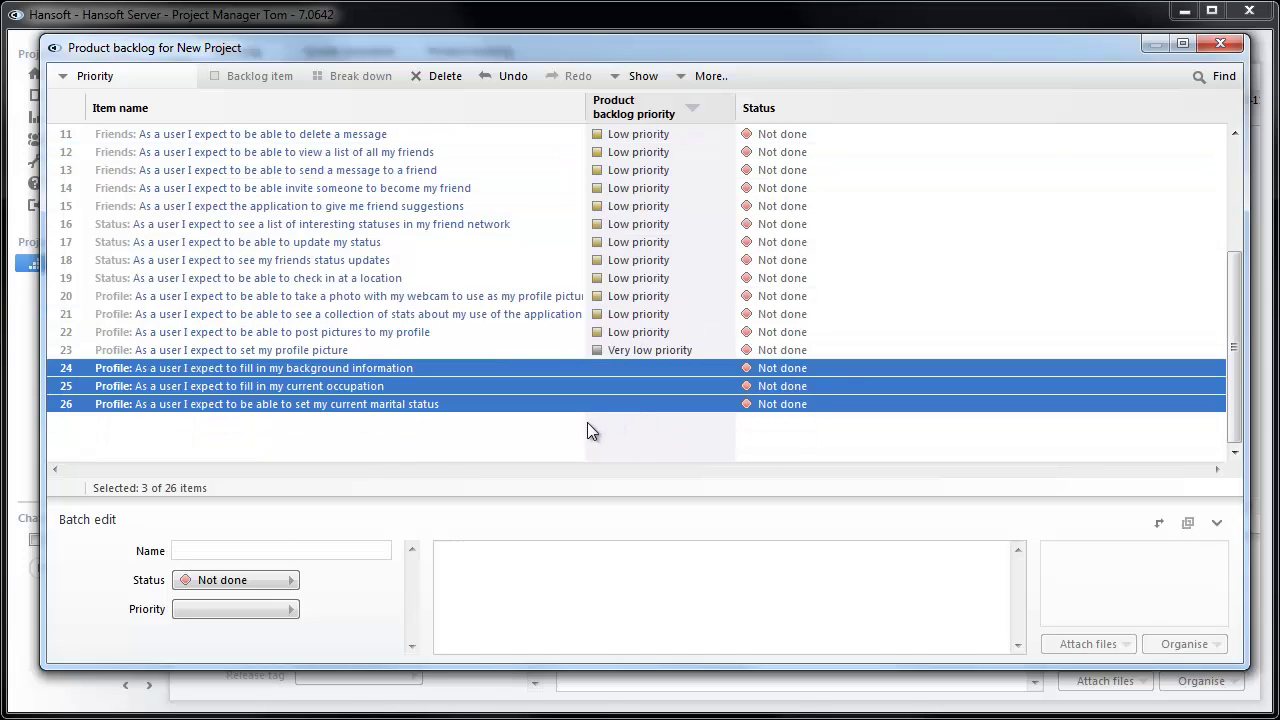
pyautogui.click(249, 606)
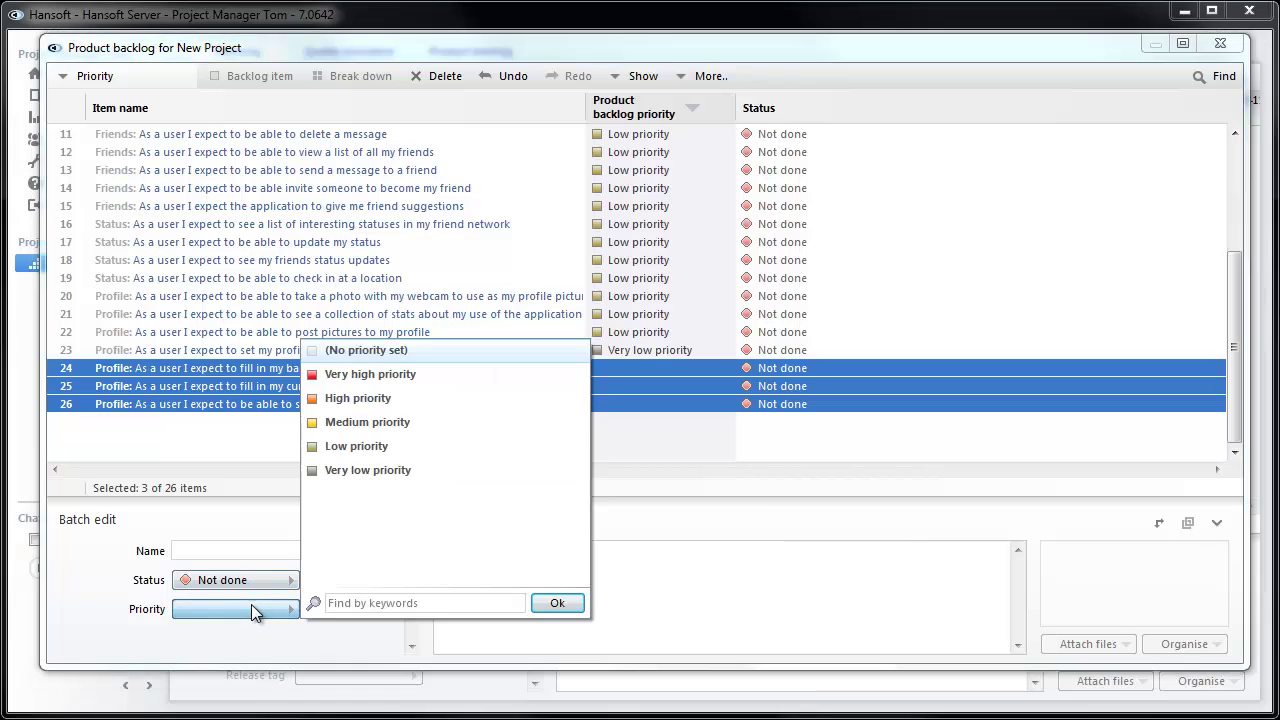
pyautogui.click(345, 472)
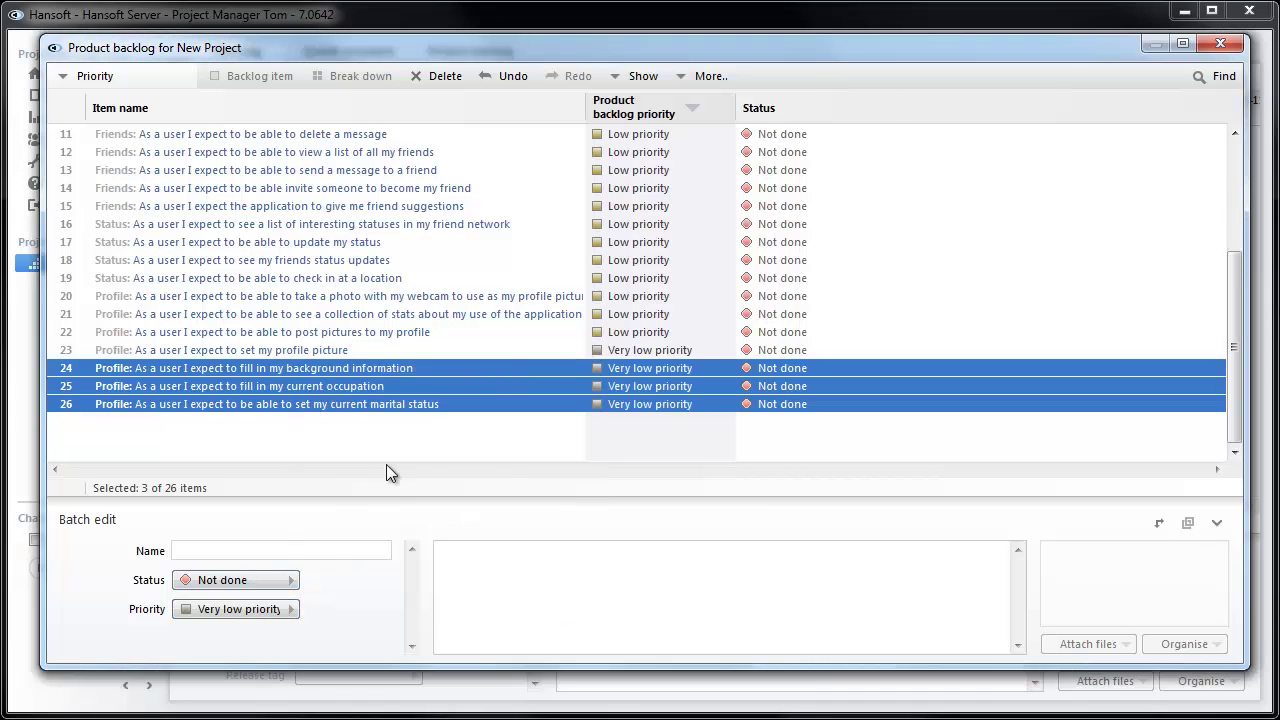
pyautogui.scroll(4, 626, 383)
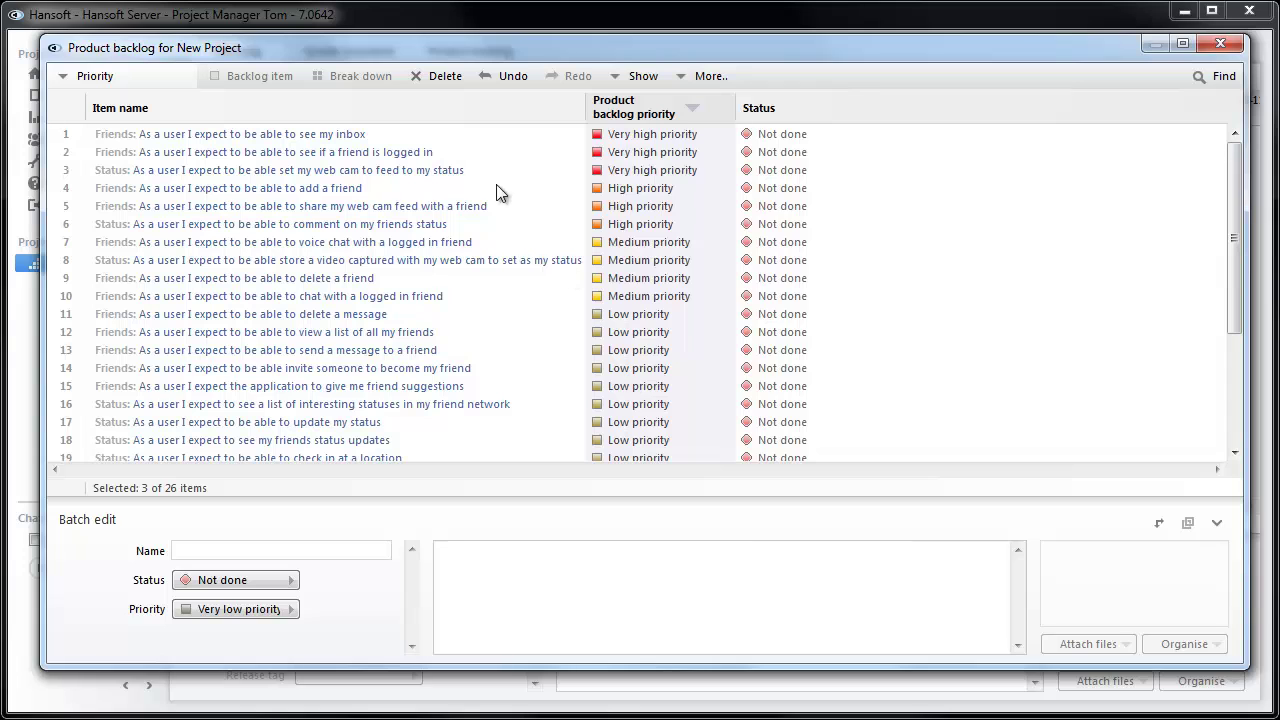
# - Select all 26 backlog items and flag them as user stories
pyautogui.click(455, 145)
pyautogui.click(459, 136)
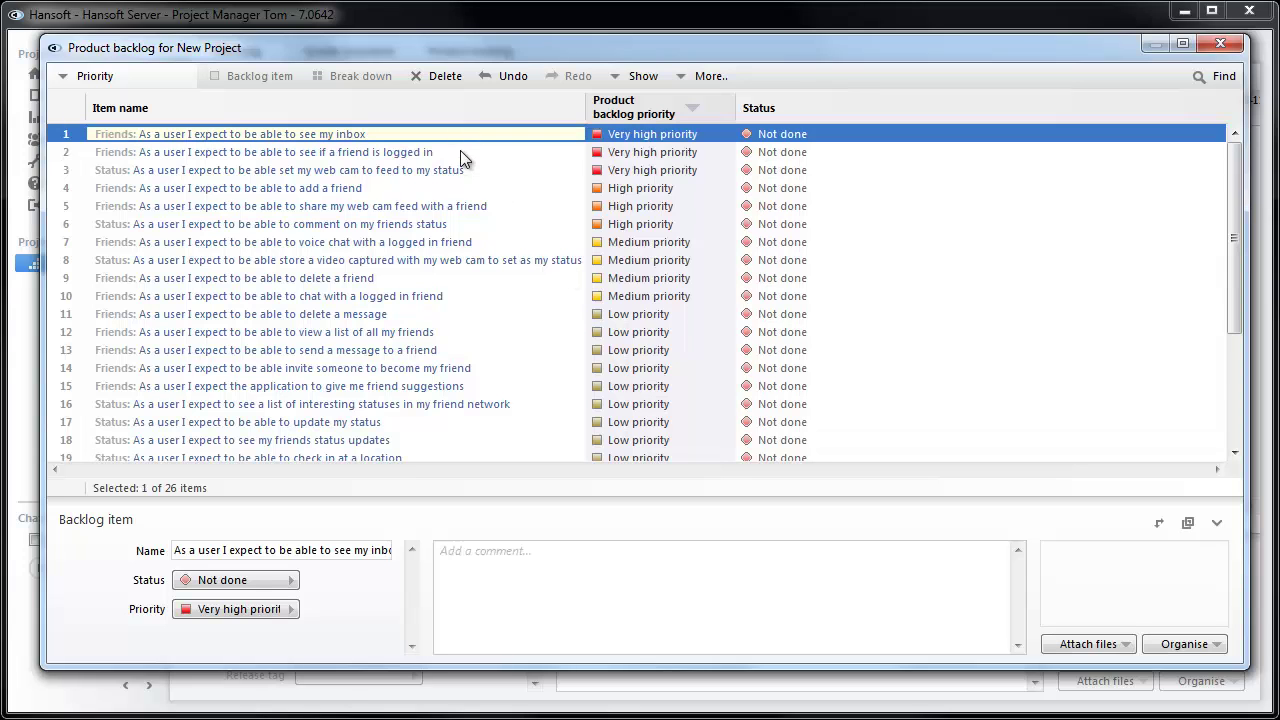
pyautogui.scroll(-1, 460, 155)
pyautogui.scroll(-3, 460, 165)
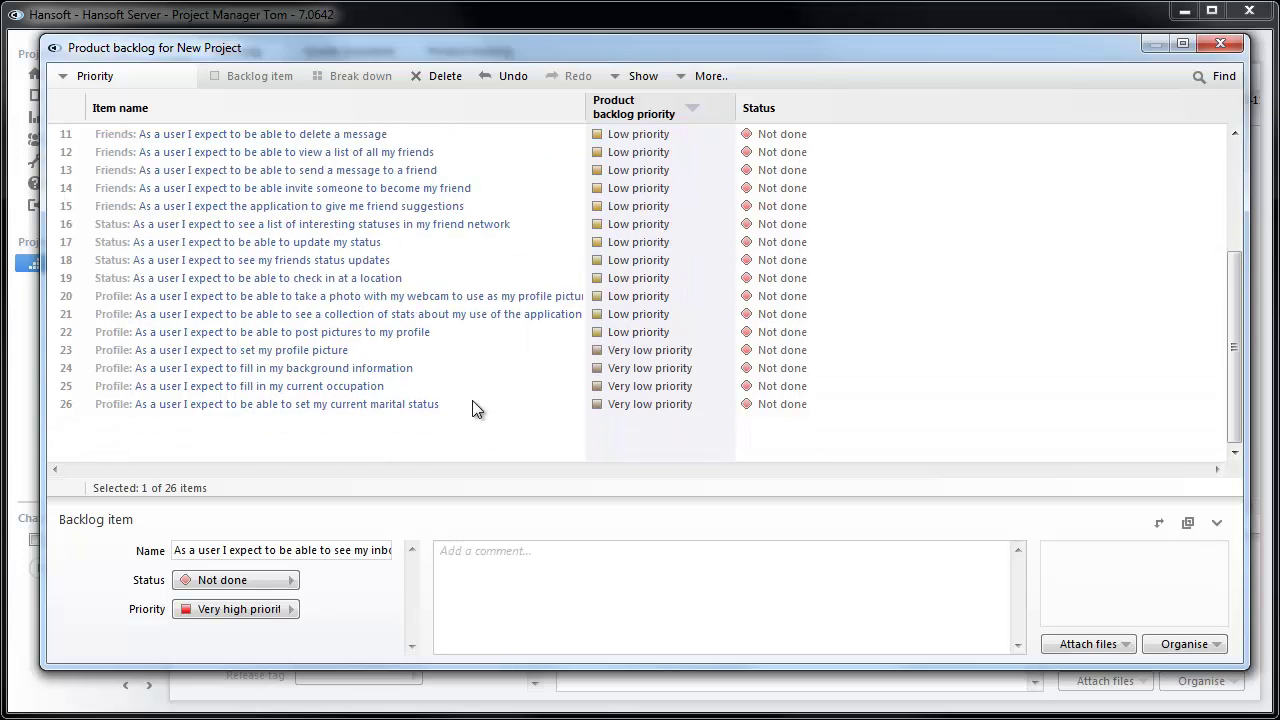
pyautogui.hotkey('ctrl', 'a')
pyautogui.rightClick(487, 359)
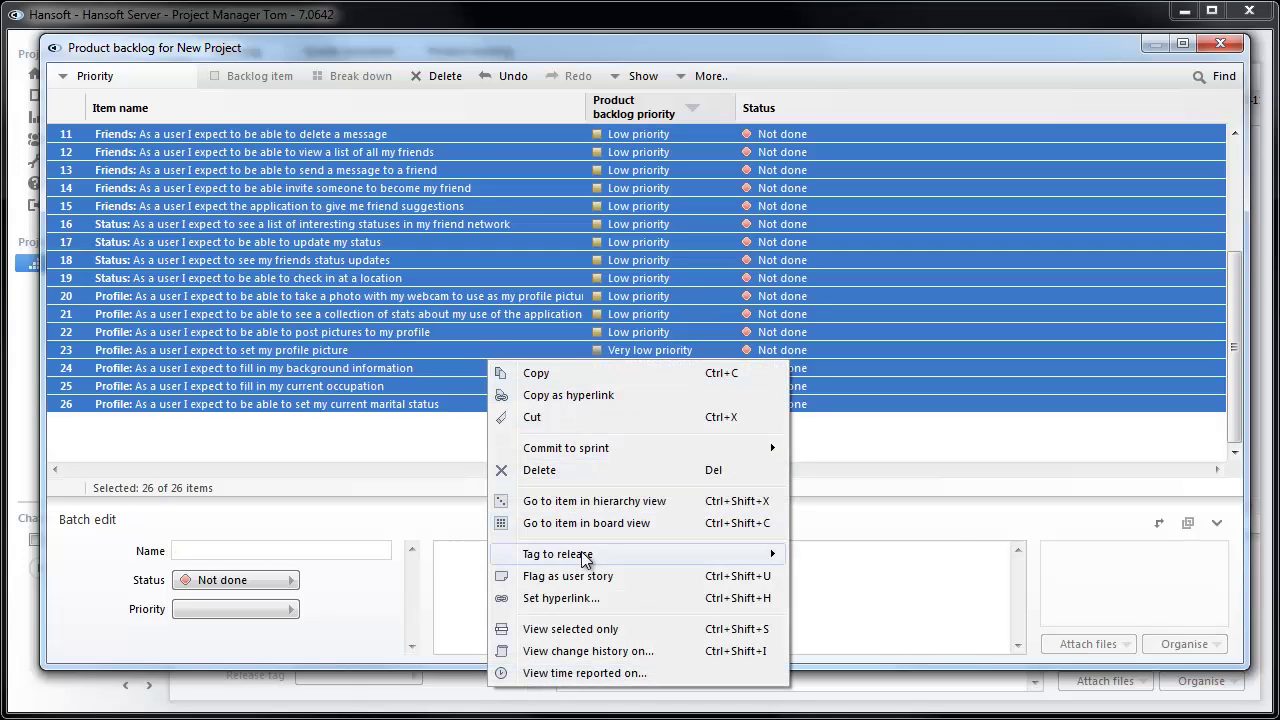
pyautogui.click(587, 576)
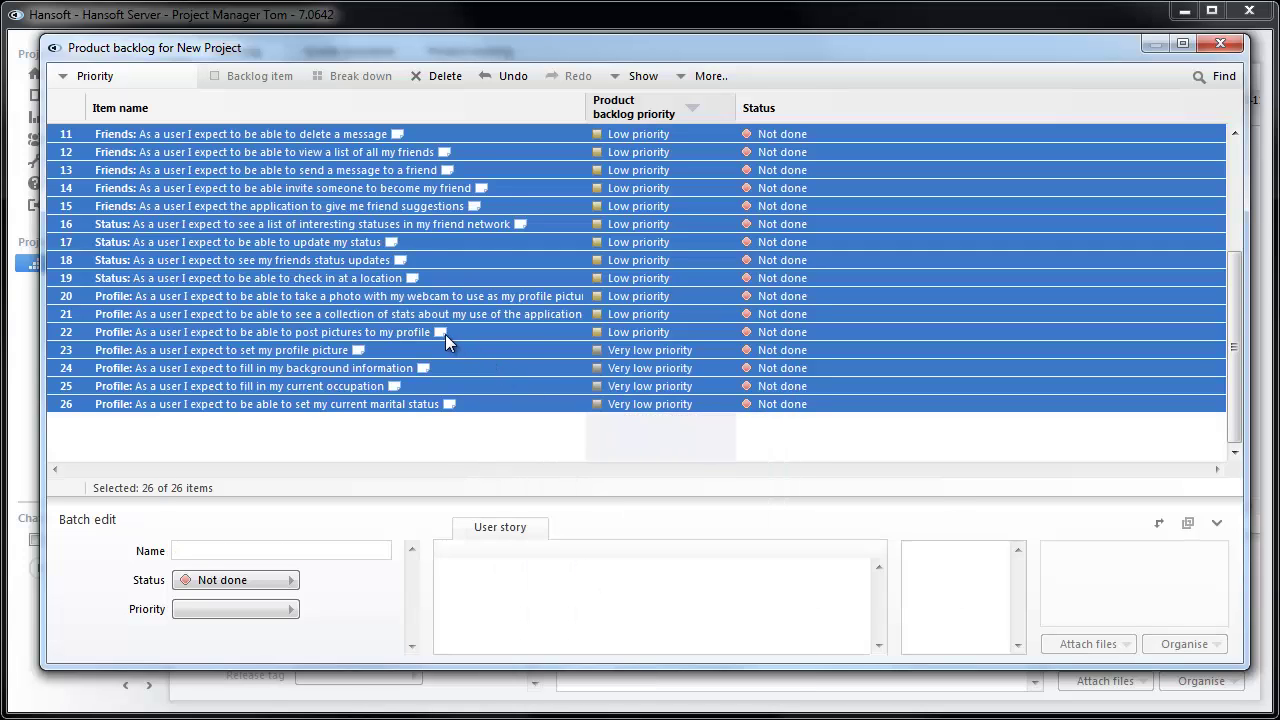
pyautogui.click(545, 570)
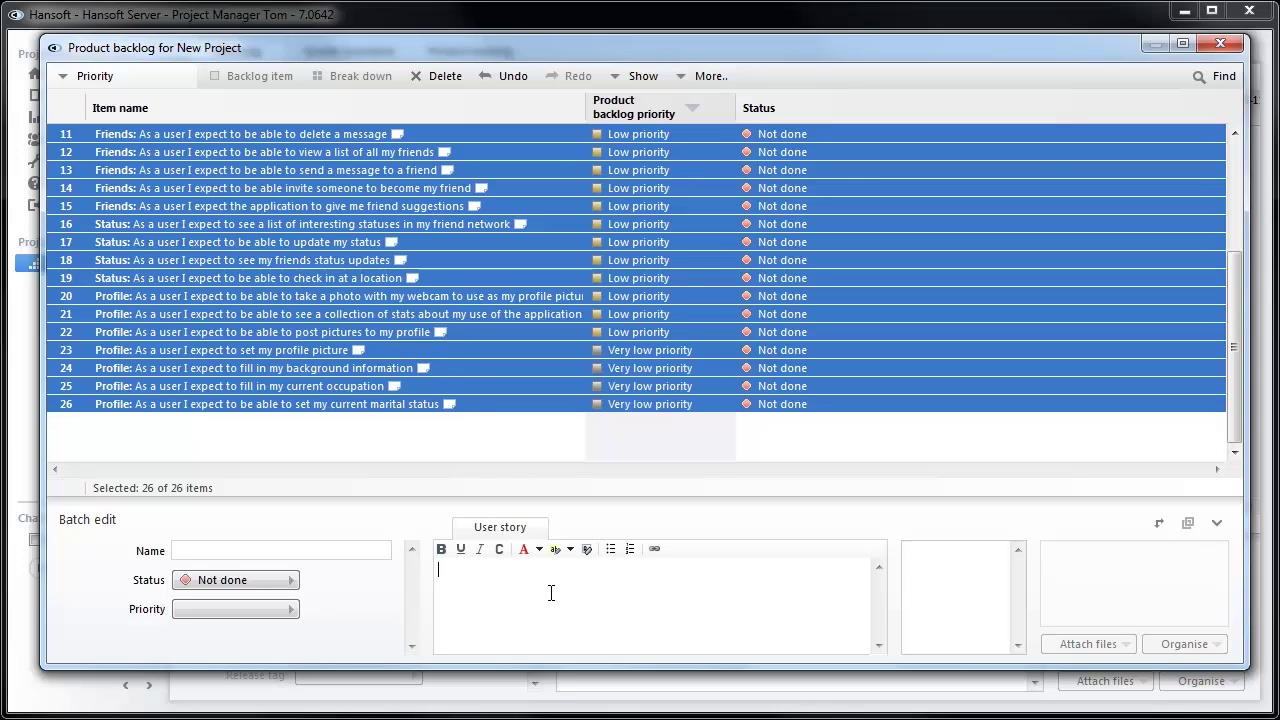
pyautogui.scroll(4, 505, 420)
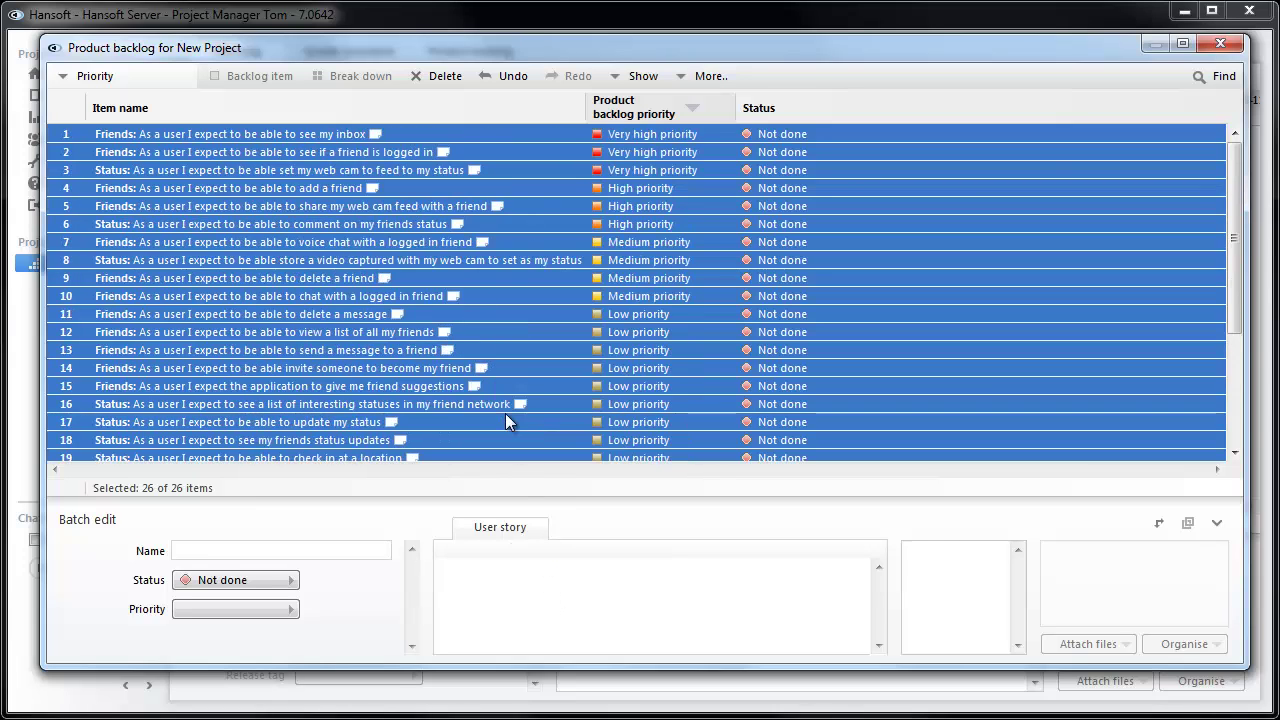
pyautogui.click(490, 178)
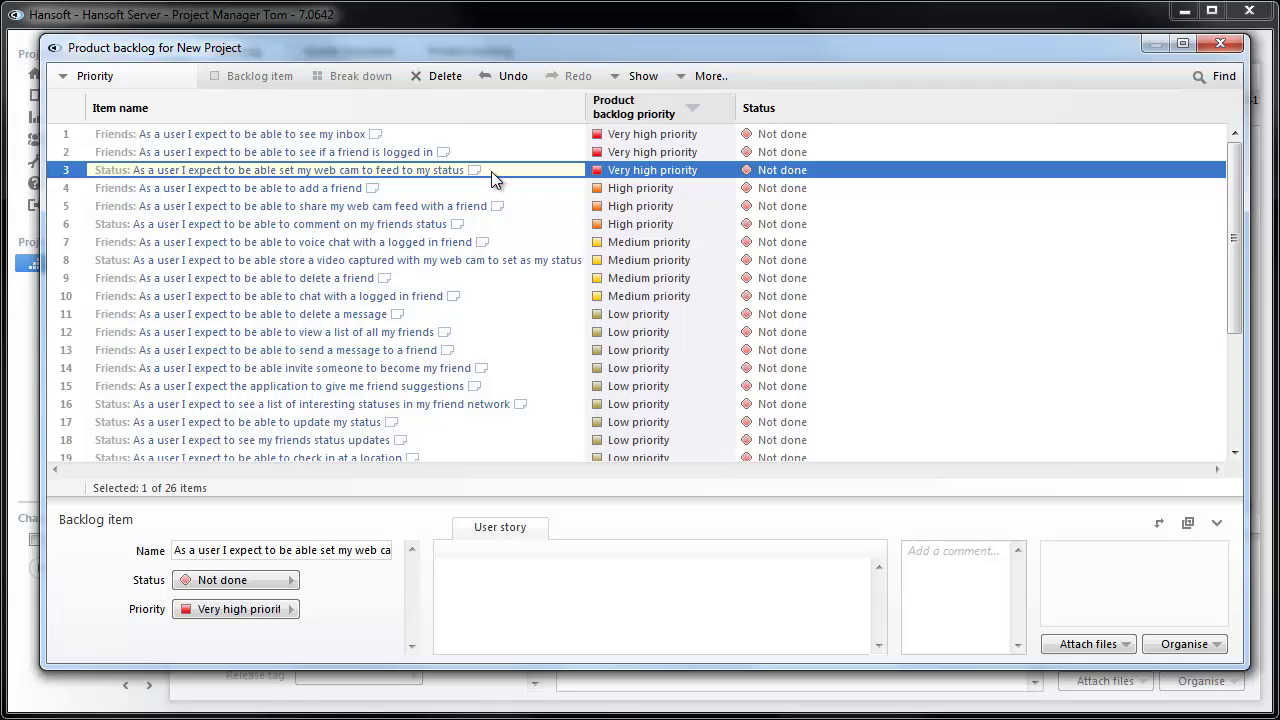
# - Activate the Estimated ideal days column in the backlog's project column settings
pyautogui.rightClick(829, 114)
pyautogui.click(884, 198)
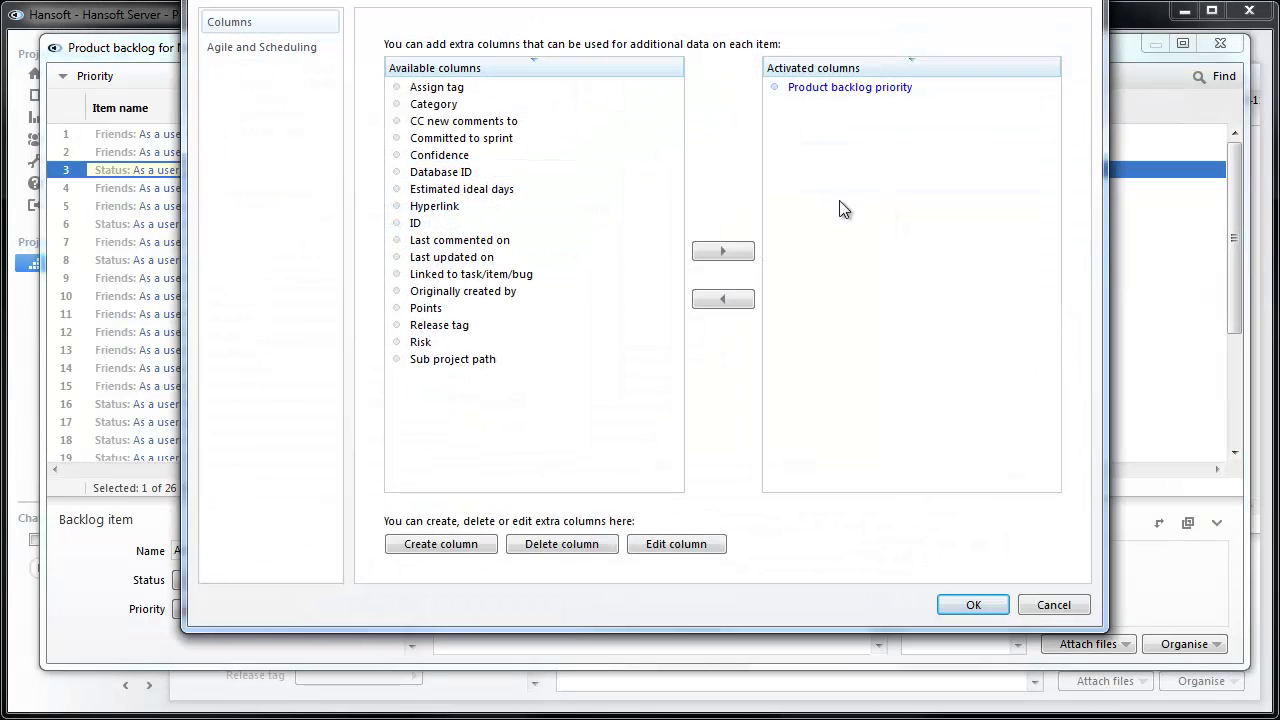
pyautogui.click(490, 189)
pyautogui.doubleClick(490, 189)
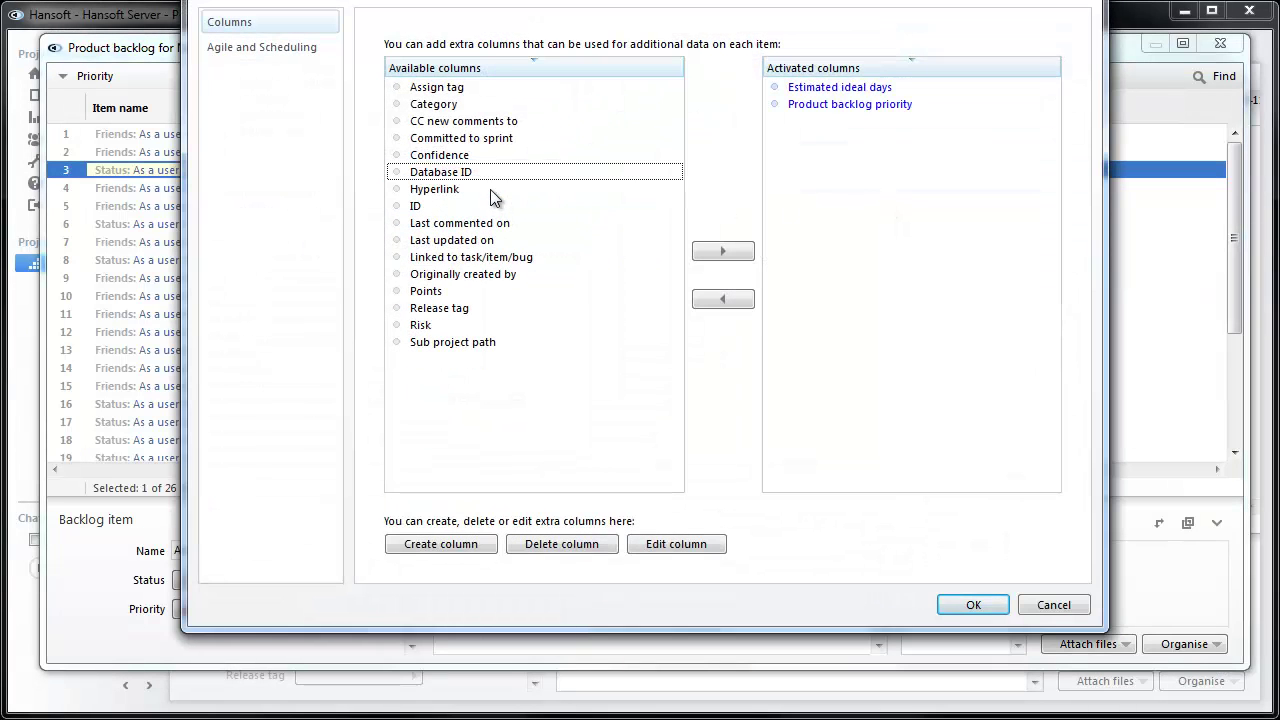
pyautogui.click(965, 605)
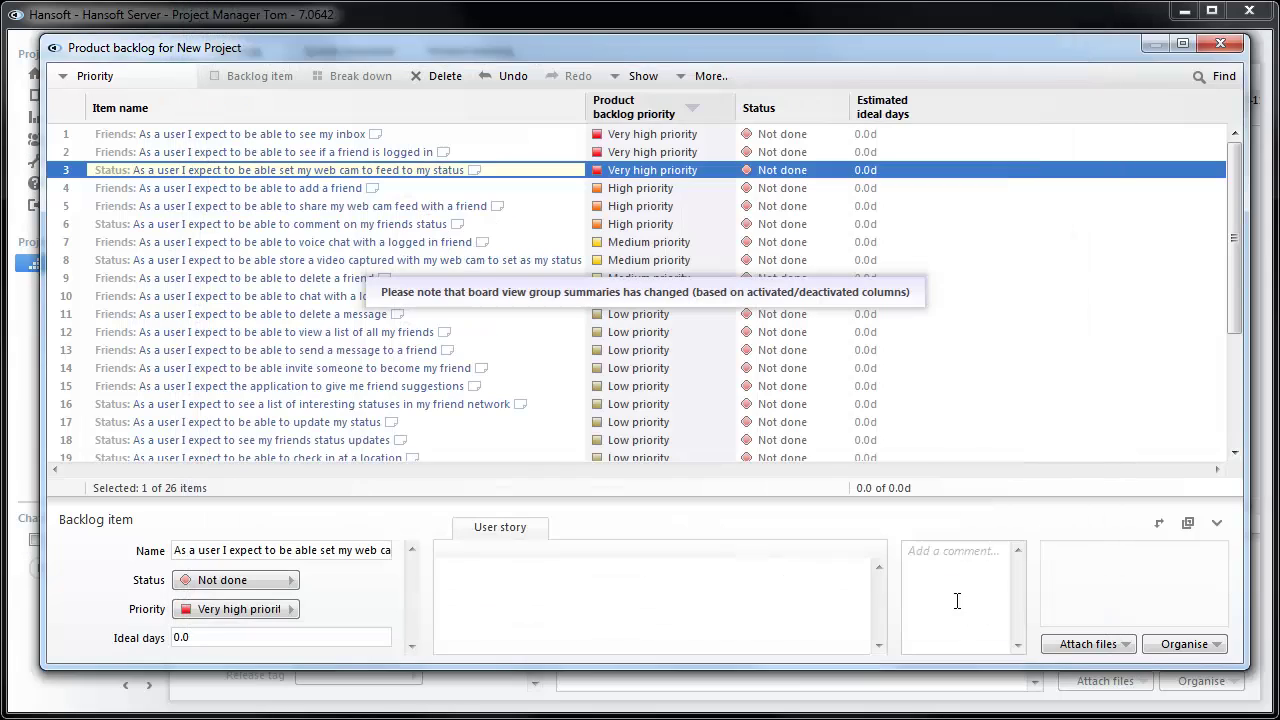
pyautogui.click(897, 140)
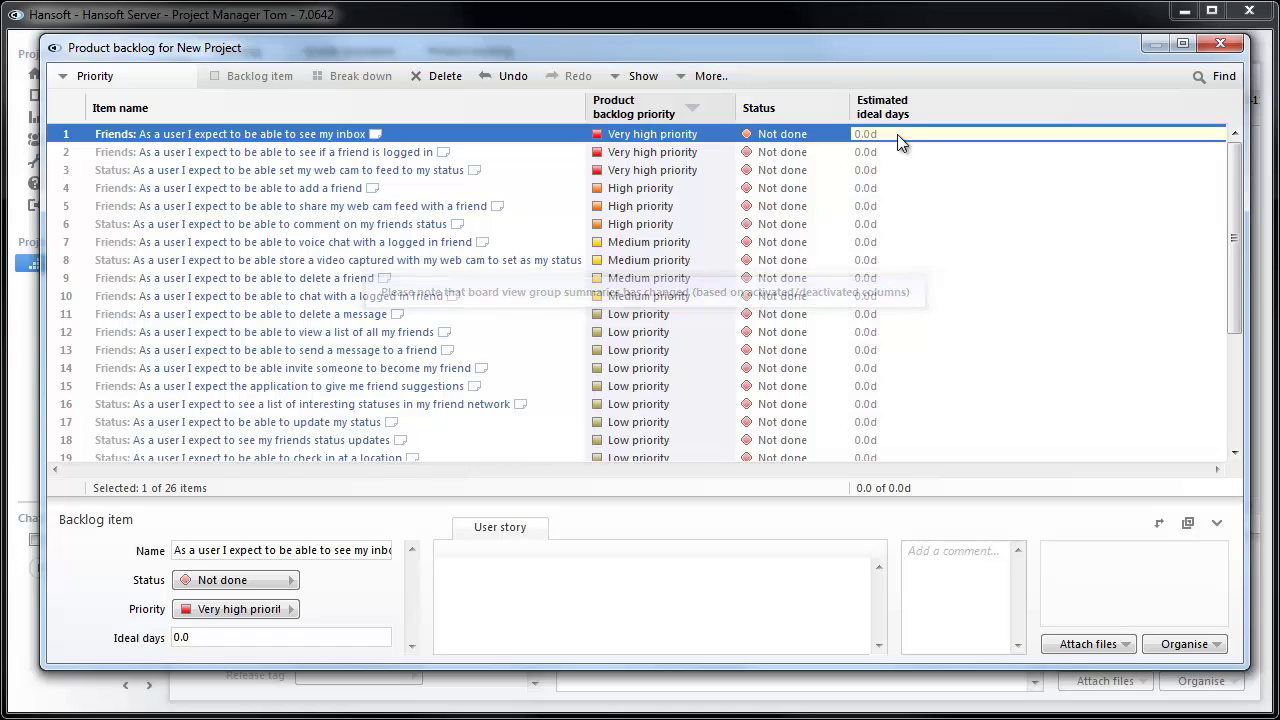
# - Estimate backlog rows 1–7 at 20, 5, 4, 1, 4, 6 and 2 ideal days
pyautogui.write('20')
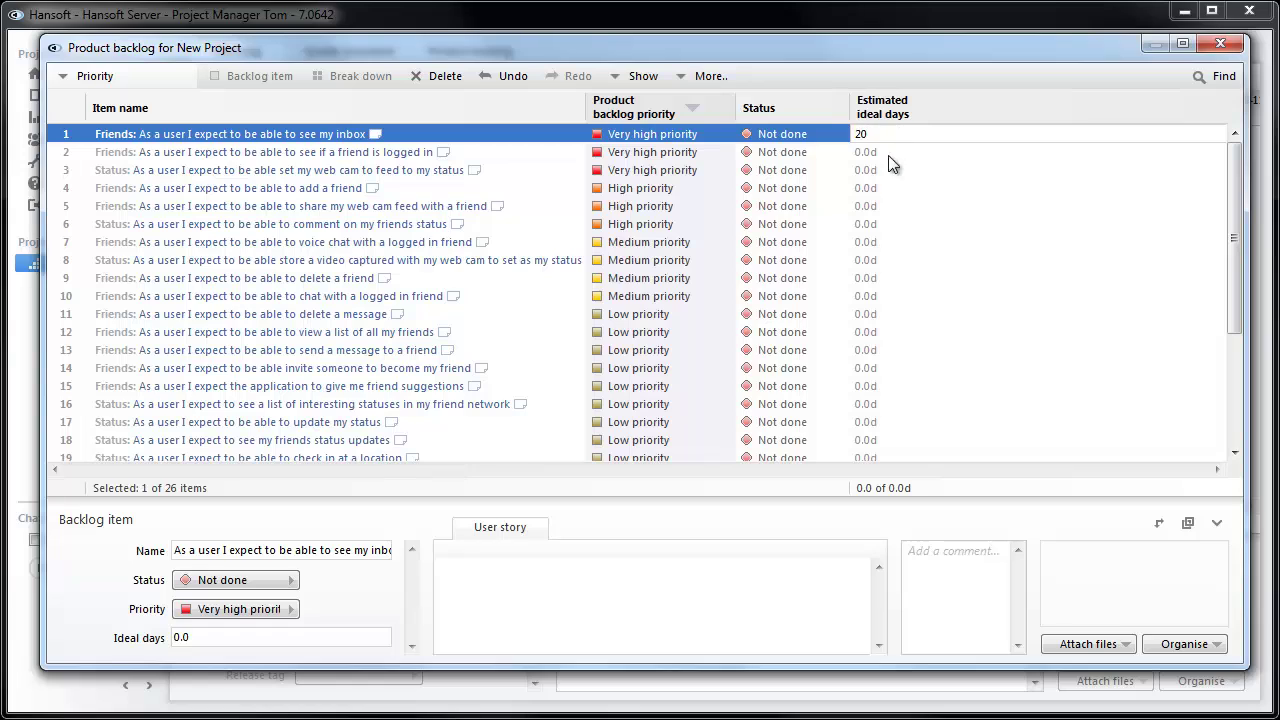
pyautogui.click(888, 155)
pyautogui.write('5')
pyautogui.click(887, 188)
pyautogui.click(887, 170)
pyautogui.write('4')
pyautogui.click(887, 242)
pyautogui.write('2')
pyautogui.click(883, 190)
pyautogui.write('1')
pyautogui.click(884, 224)
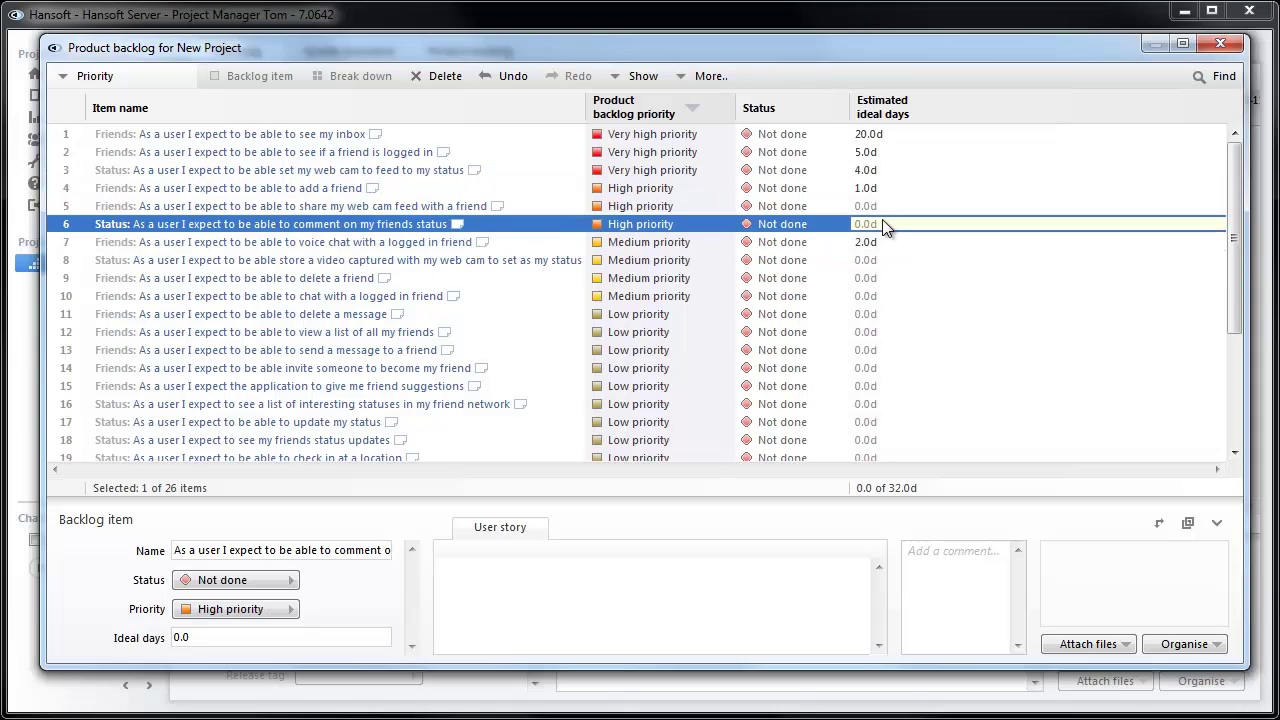
pyautogui.click(884, 207)
pyautogui.write('4')
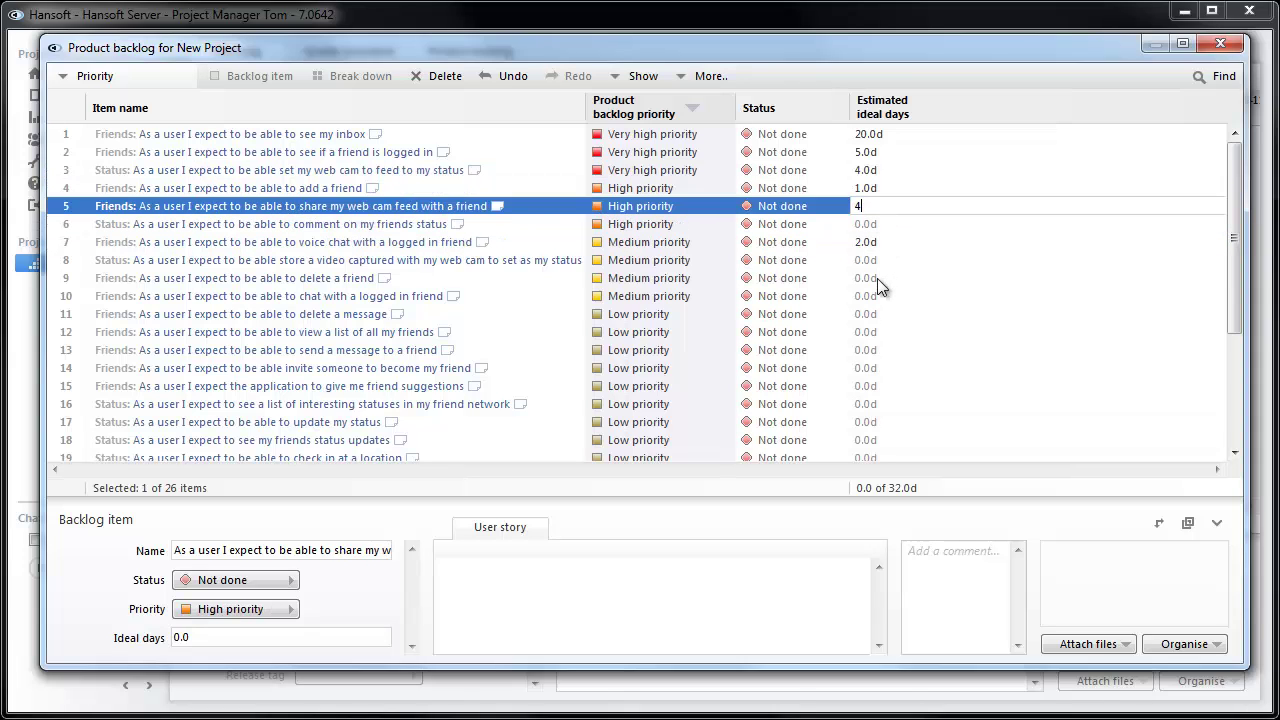
pyautogui.click(878, 224)
pyautogui.write('6')
pyautogui.click(879, 260)
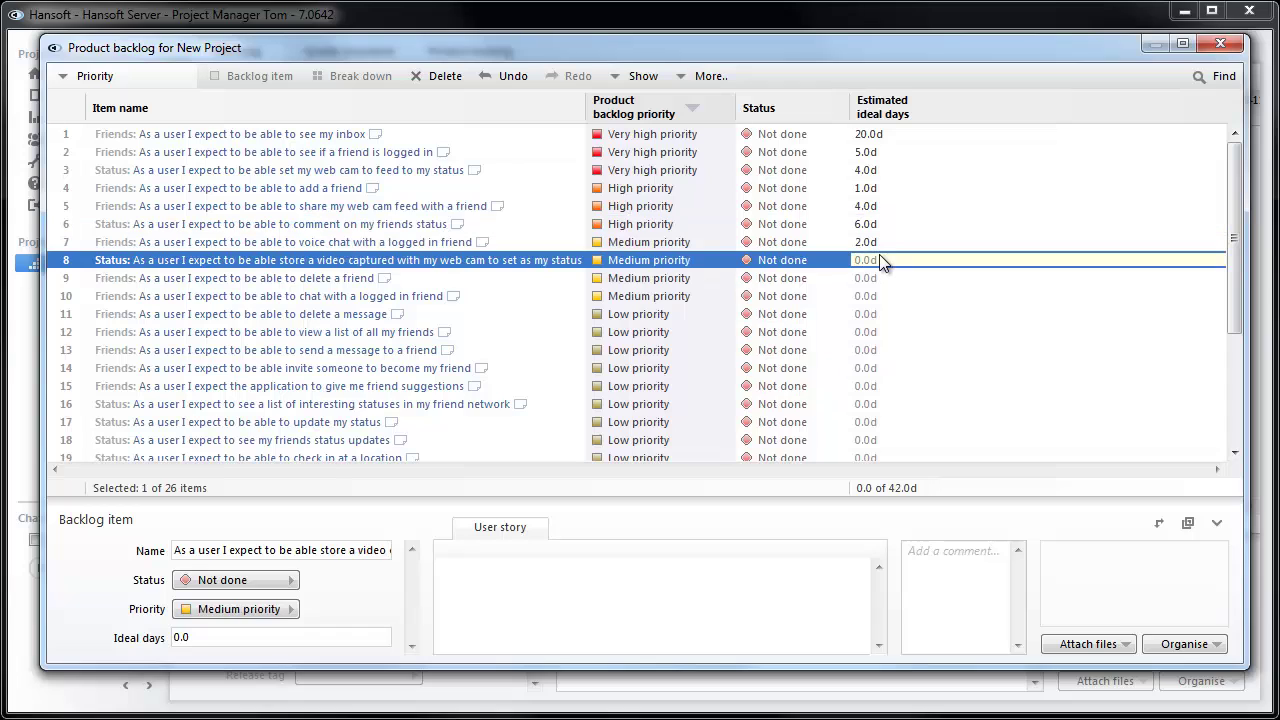
# - Batch-set rows 8–14 to 10 ideal days each
pyautogui.keyDown('shift'); pyautogui.click(888, 370); pyautogui.keyUp('shift')
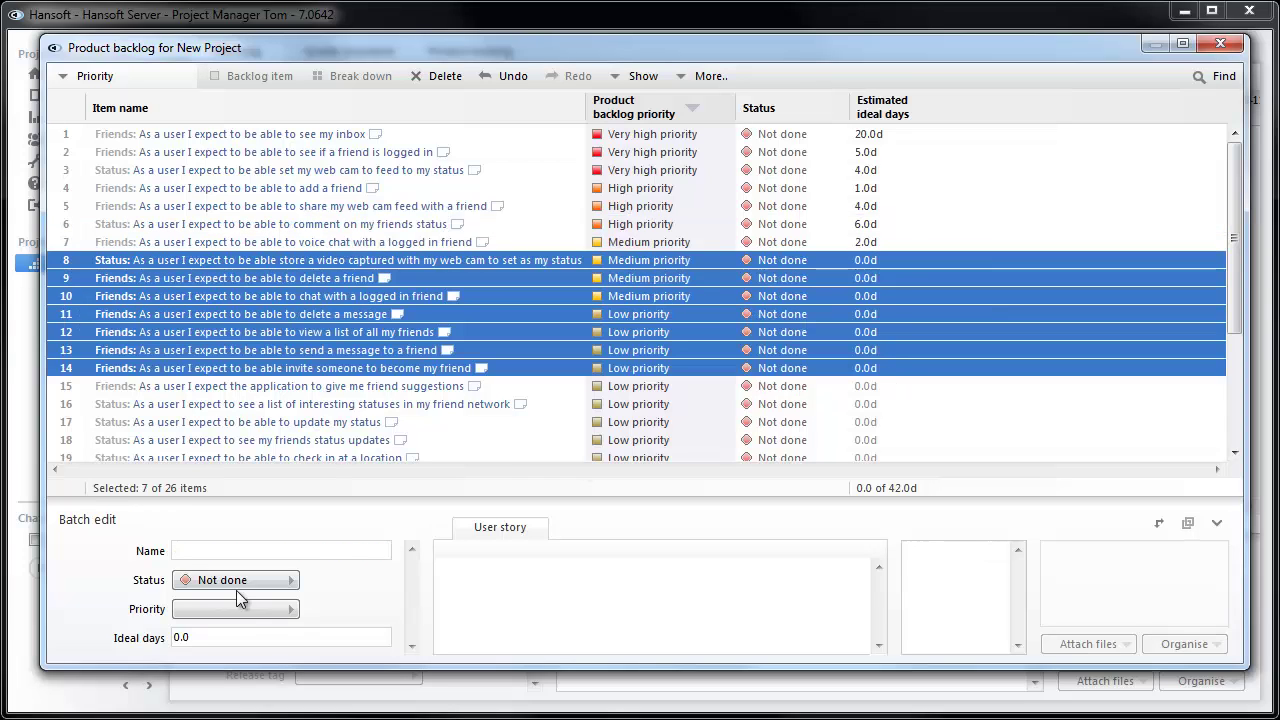
pyautogui.click(164, 638)
pyautogui.write('10')
pyautogui.click(866, 386)
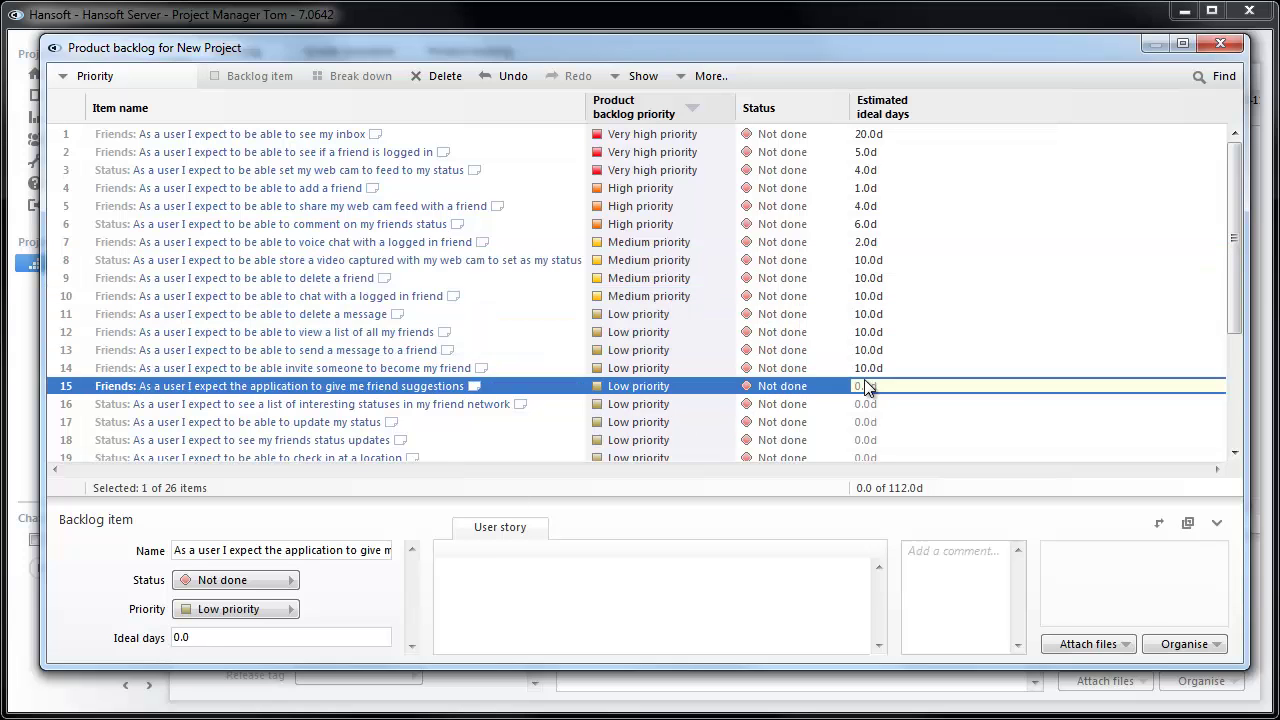
# - Estimate rows 15–19 at 6, 4, 5, 2 and 8 ideal days
pyautogui.scroll(-2, 868, 388)
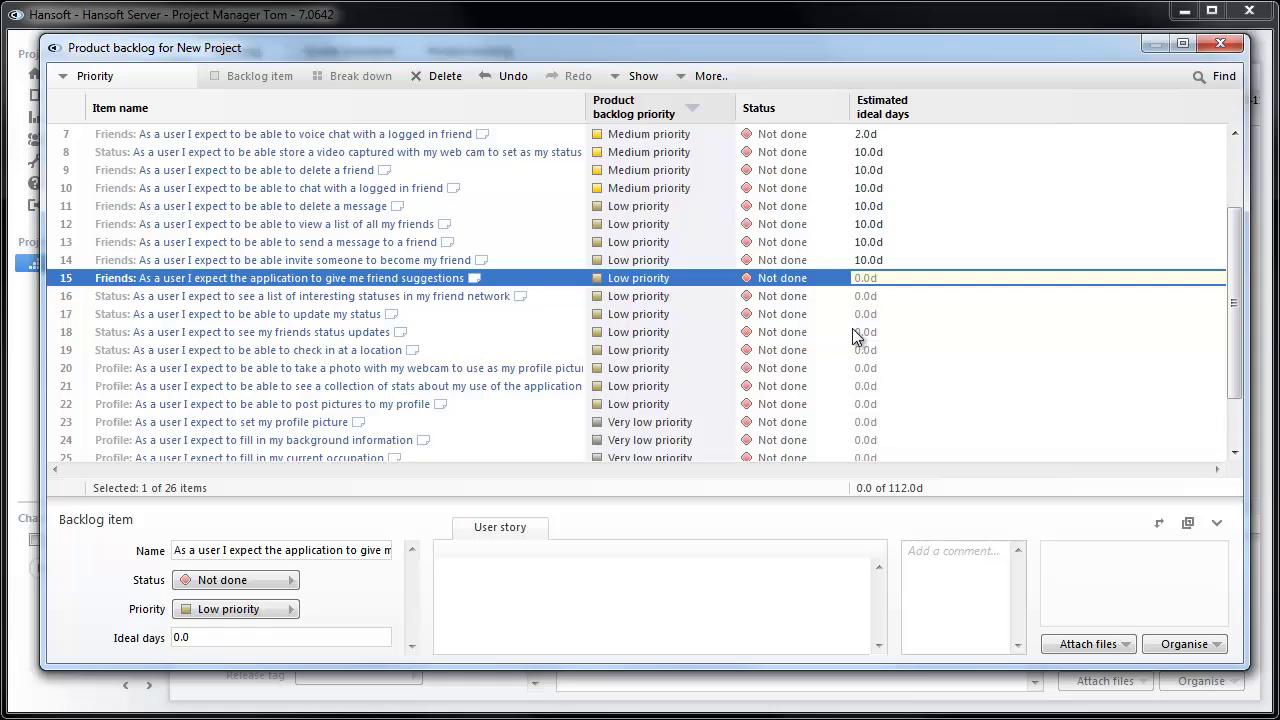
pyautogui.write('6')
pyautogui.press('Return')
pyautogui.write('4')
pyautogui.press('Return')
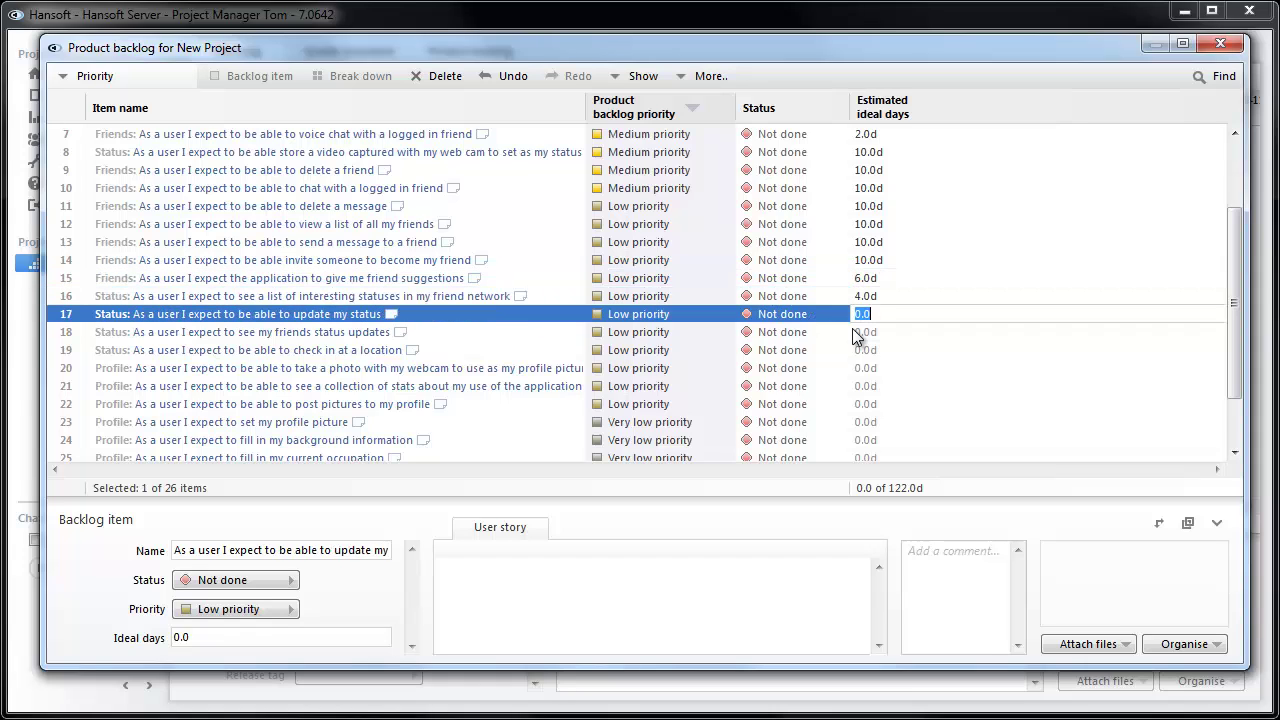
pyautogui.write('5')
pyautogui.press('Return')
pyautogui.write('2')
pyautogui.press('Return')
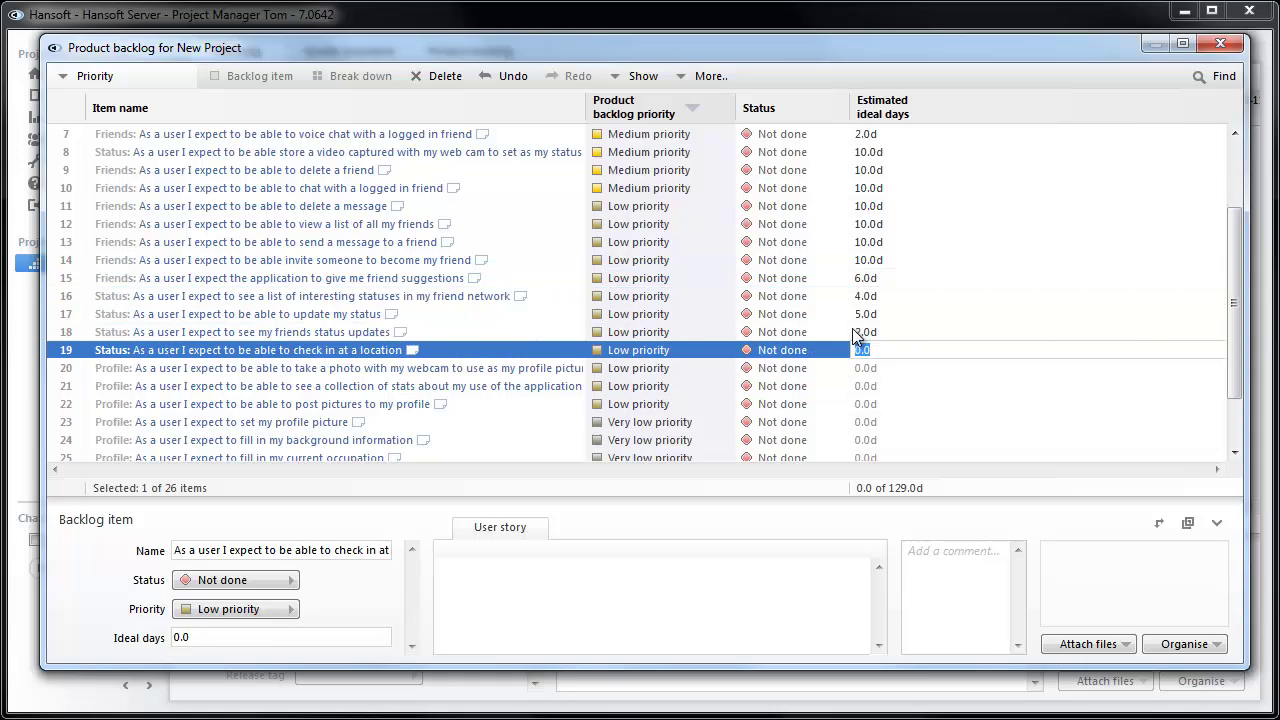
pyautogui.write('8')
pyautogui.press('Return')
# - Estimate rows 20–23 at 12, 15, 10 and 14 ideal days
pyautogui.write('12')
pyautogui.press('Return')
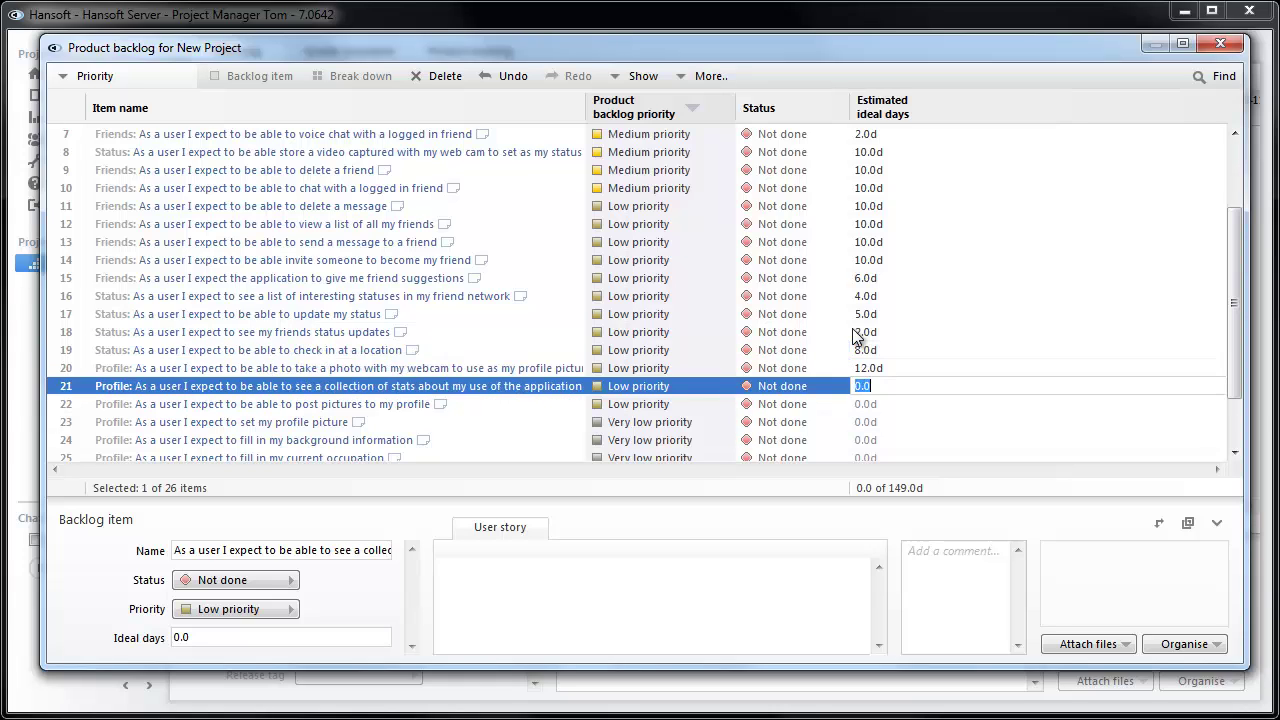
pyautogui.write('15')
pyautogui.press('Return')
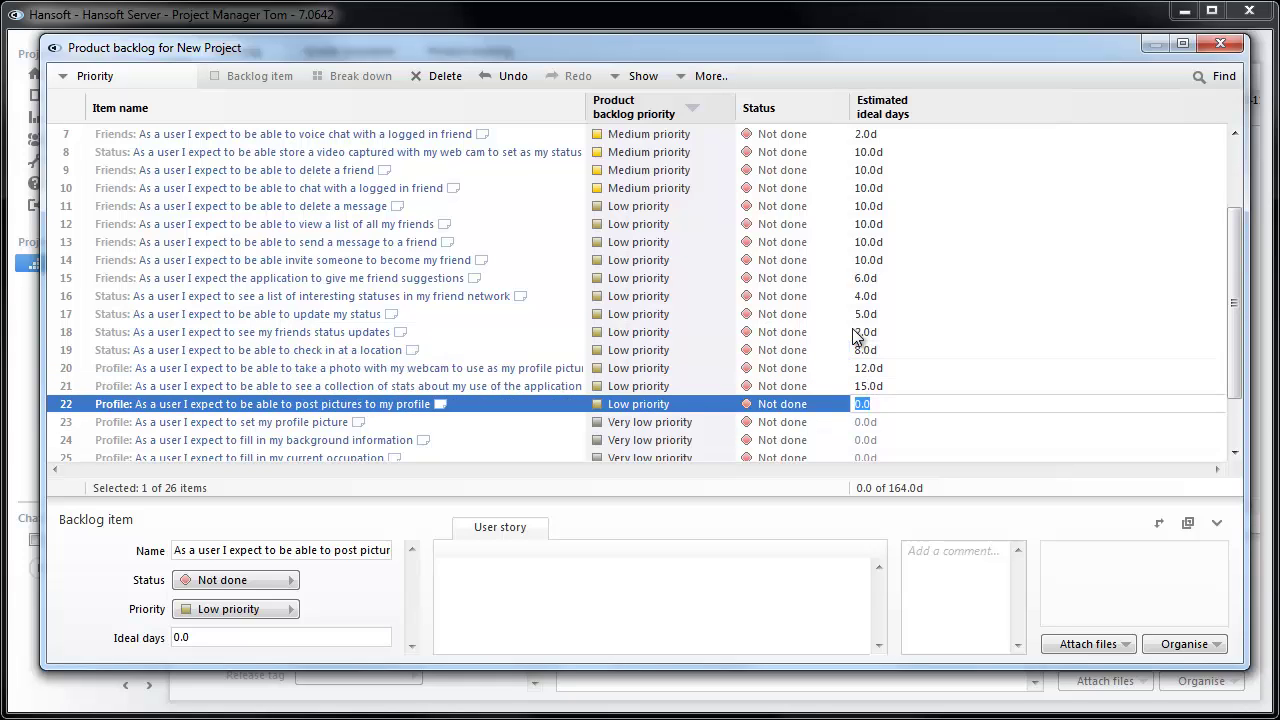
pyautogui.write('10')
pyautogui.press('Return')
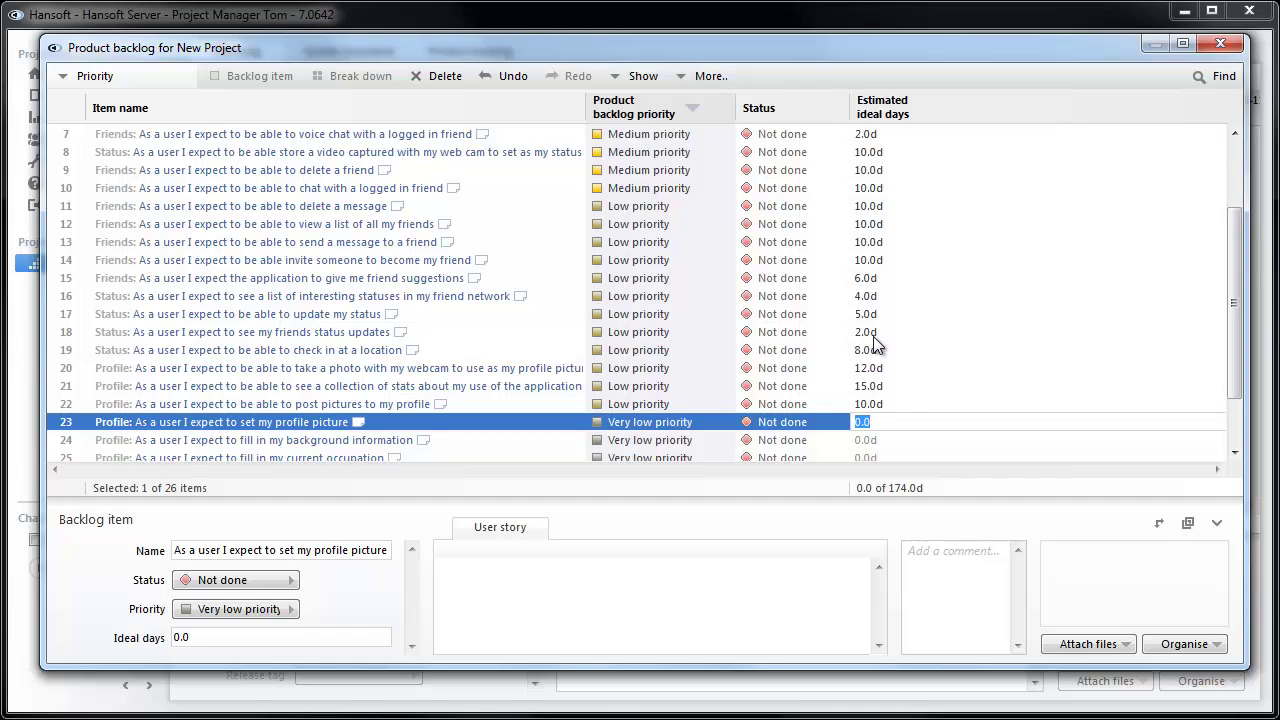
pyautogui.write('14')
pyautogui.press('Return')
# - Estimate the last three rows at 2, 1 and 3 days, reaching 194.0d total
pyautogui.scroll(-2, 871, 343)
pyautogui.write('2')
pyautogui.press('Return')
pyautogui.write('1')
pyautogui.press('Return')
pyautogui.write('3')
pyautogui.click(910, 318)
pyautogui.scroll(2, 910, 318)
# - Select the 'see my inbox' story at the top and open its context menu
pyautogui.scroll(2, 910, 324)
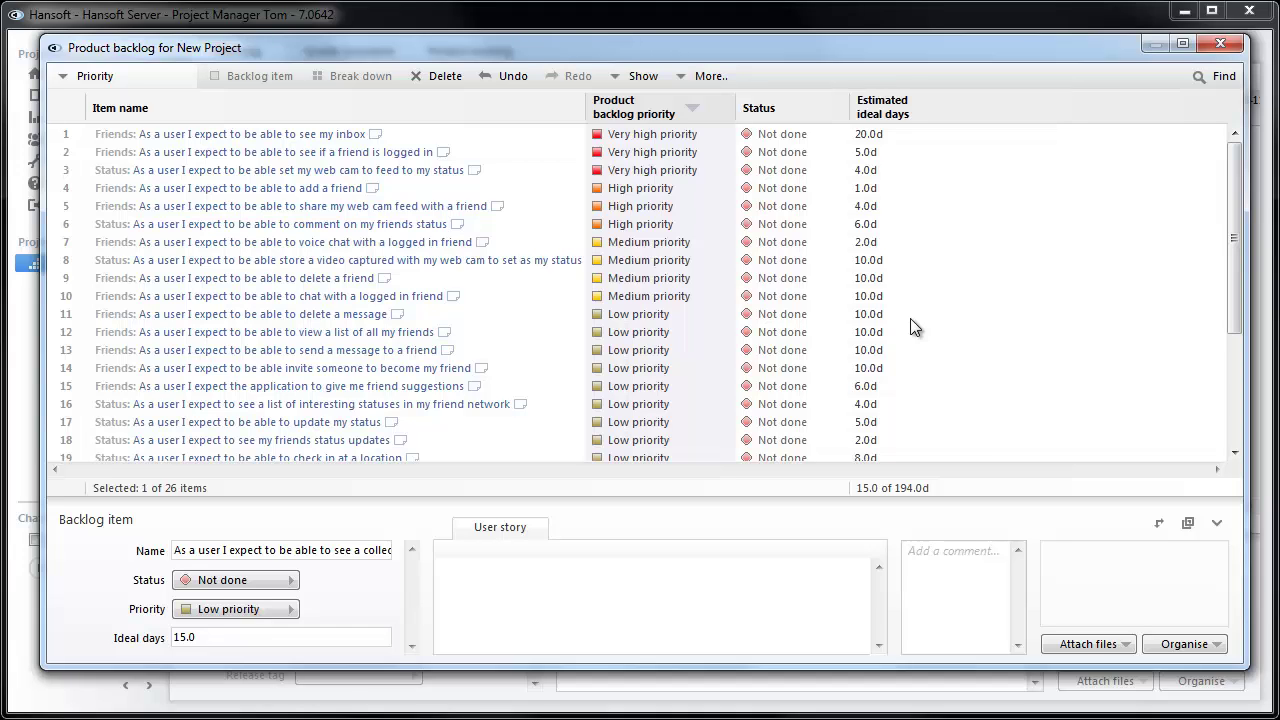
pyautogui.click(920, 136)
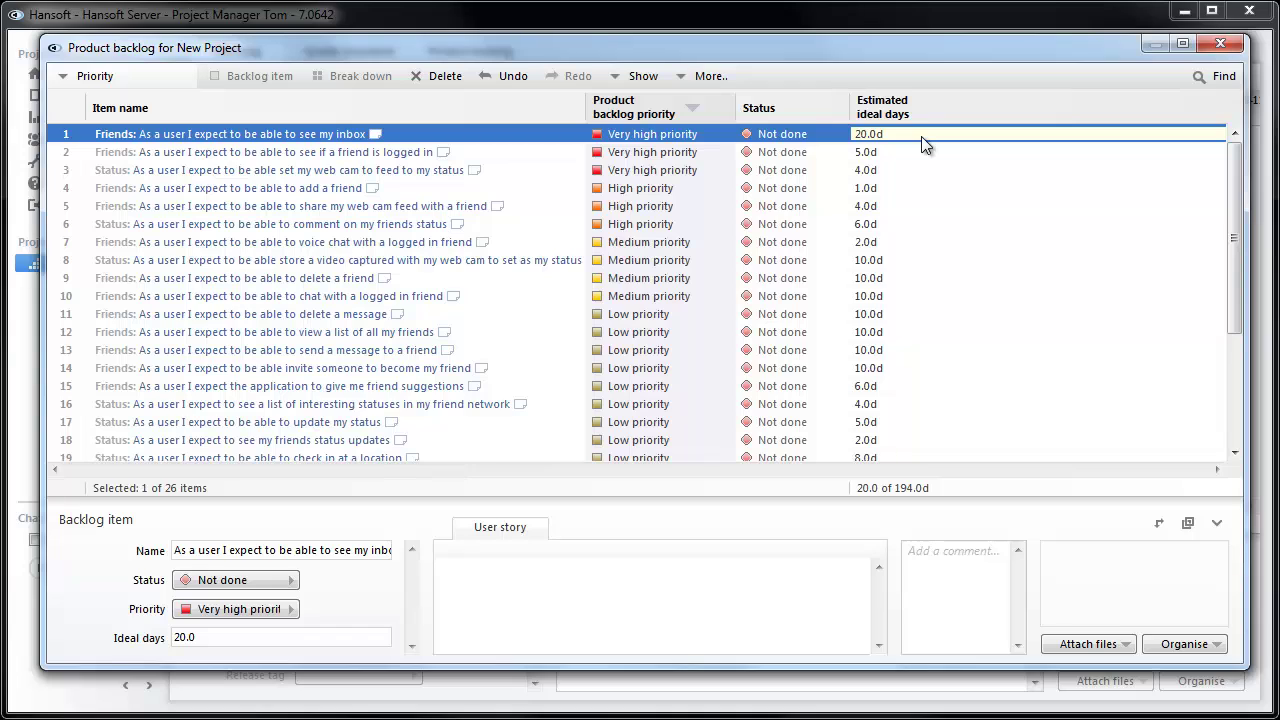
pyautogui.rightClick(806, 135)
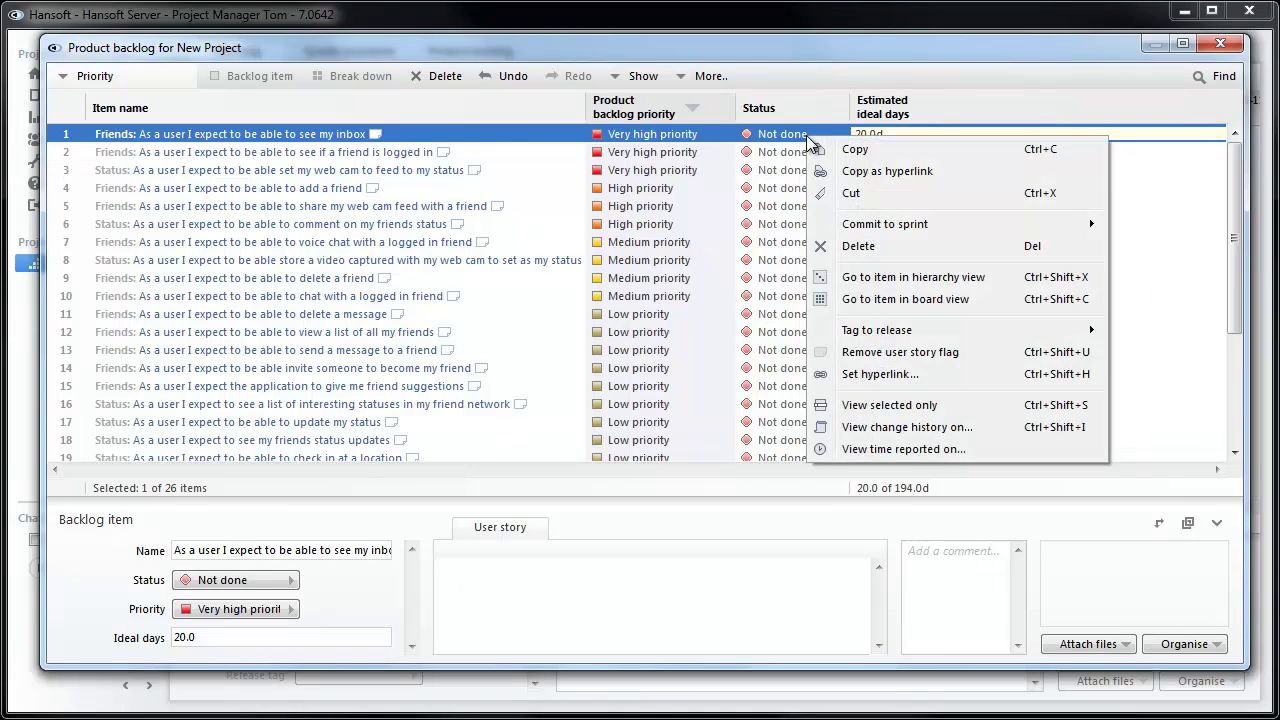
# - Show 'see my inbox' in the hierarchy view and add three sub-items under it
pyautogui.click(856, 279)
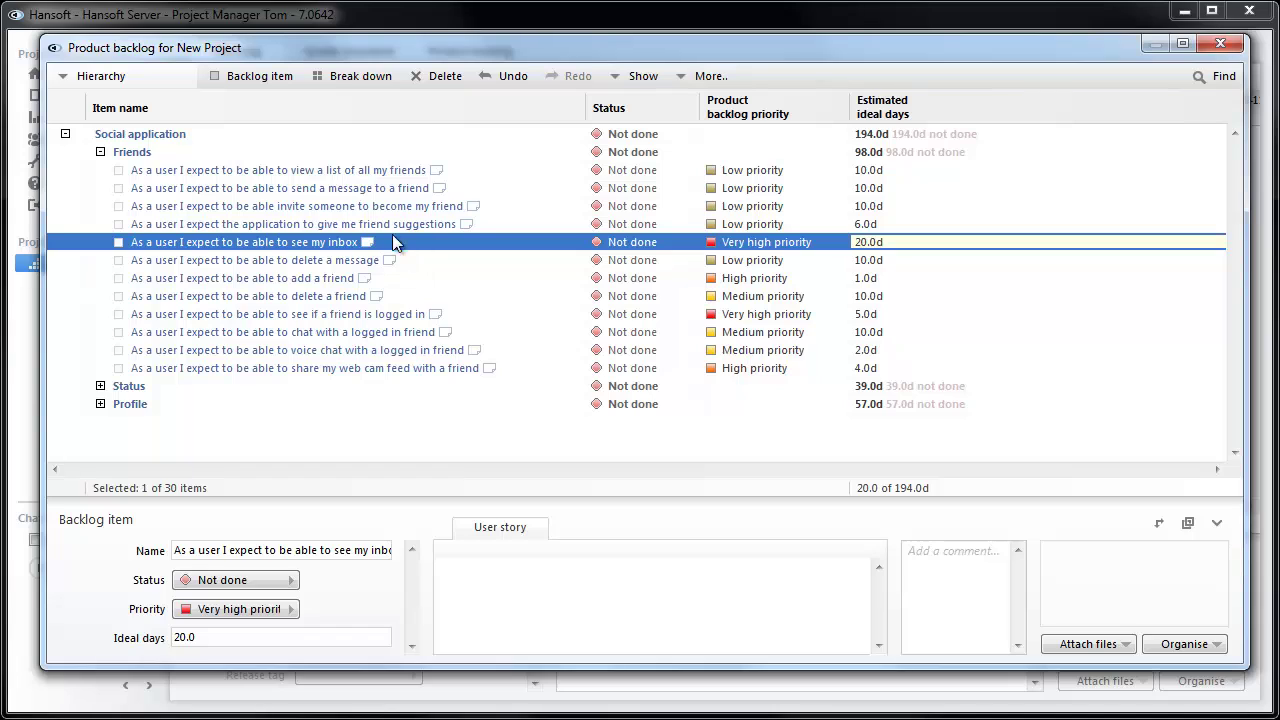
pyautogui.click(328, 86)
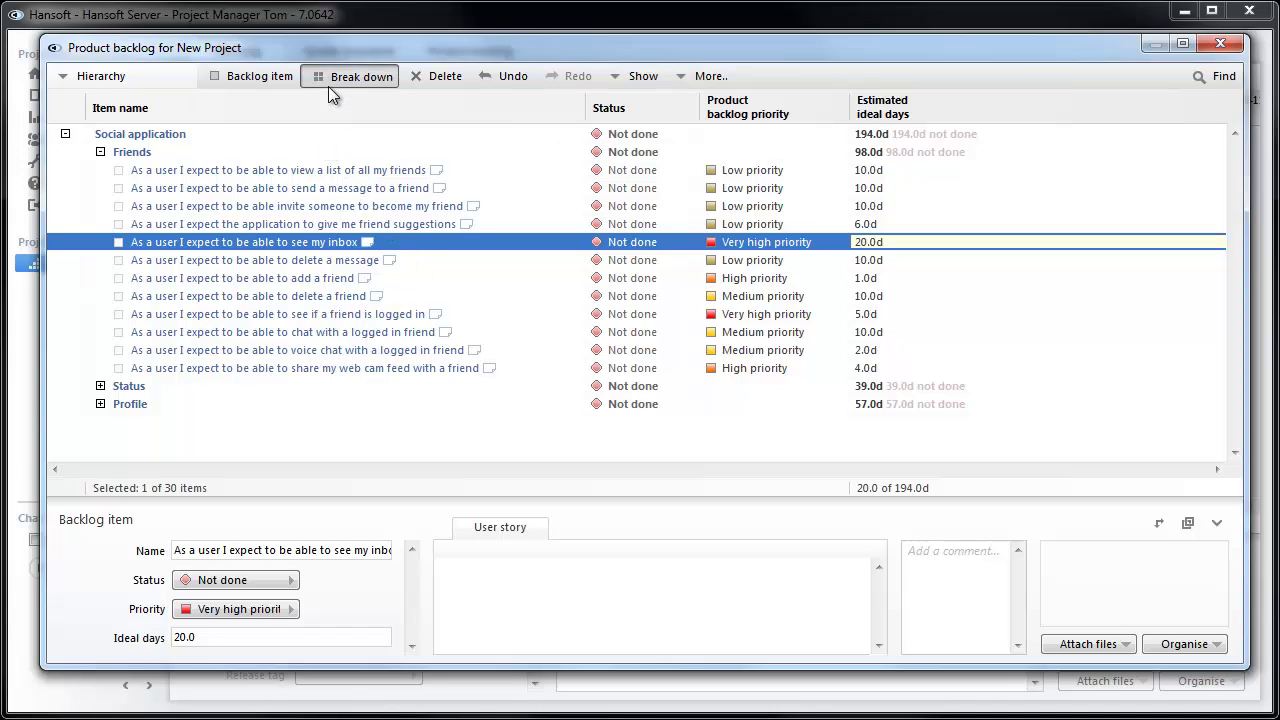
pyautogui.click(276, 79)
pyautogui.click(276, 79)
# - Name the three sub-items User story 1, User story 2 and User story 3
pyautogui.click(254, 259)
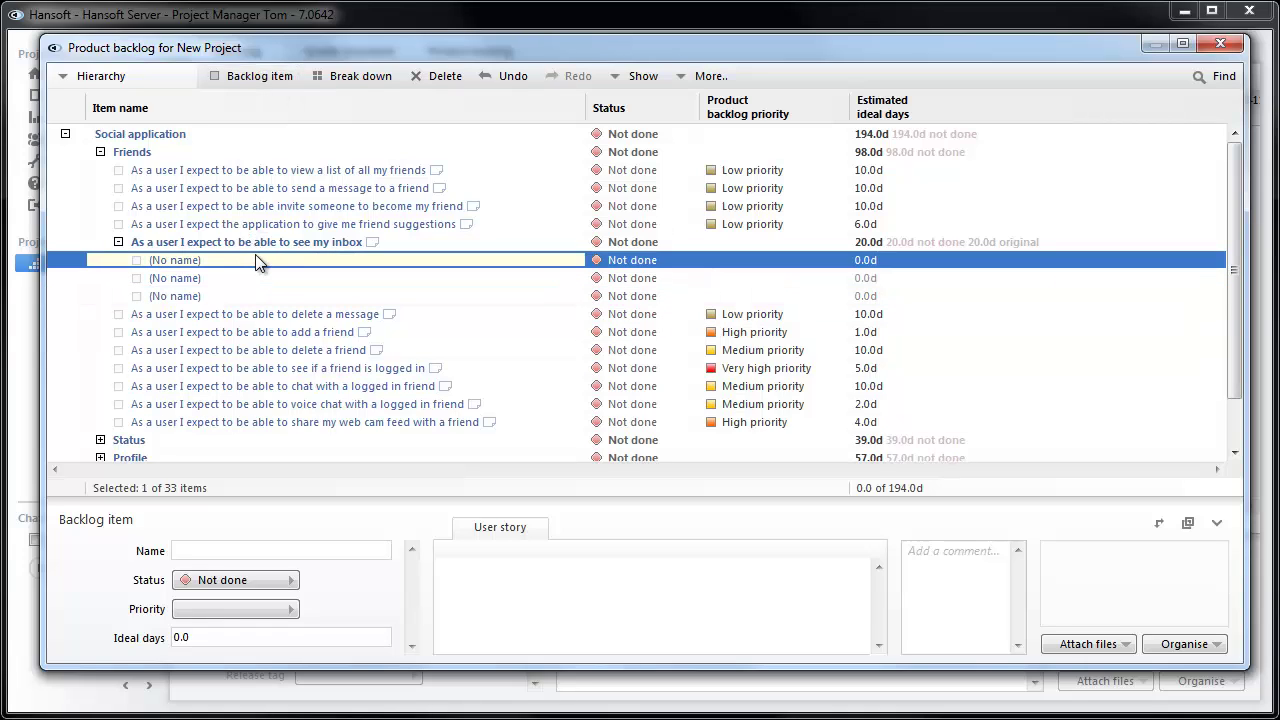
pyautogui.write('User story 1')
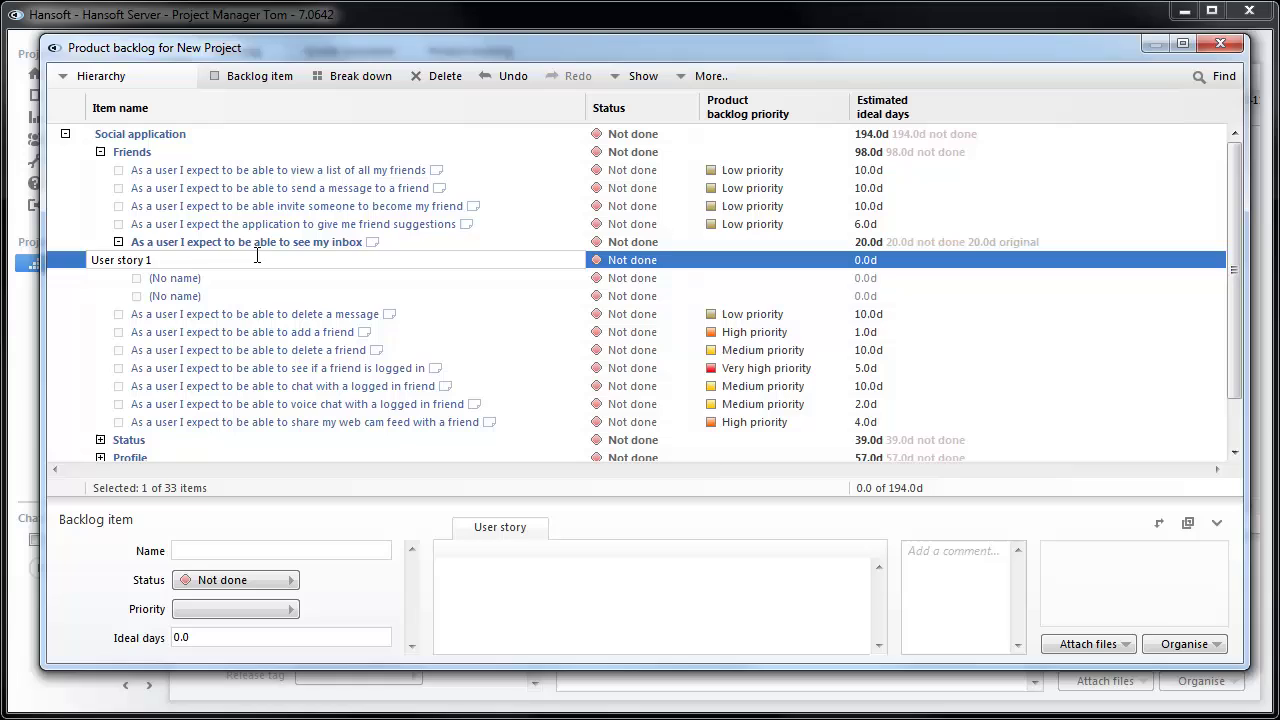
pyautogui.press('Return')
pyautogui.write('User story 2')
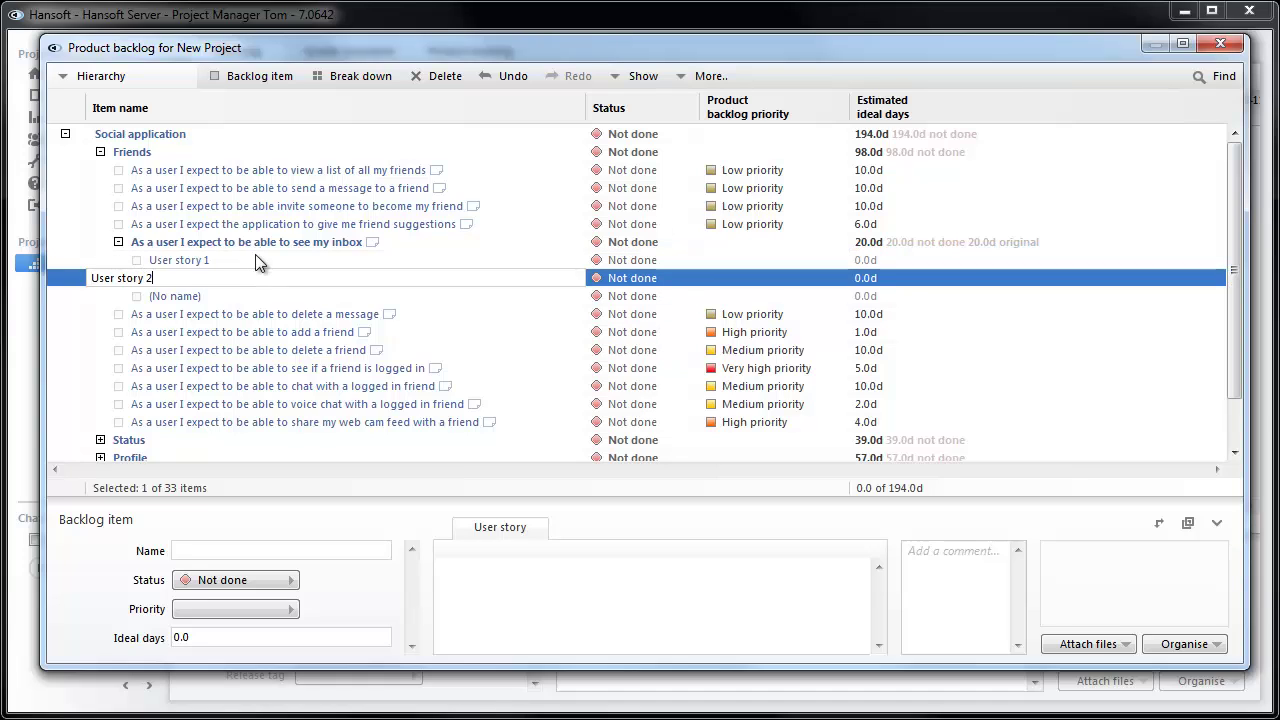
pyautogui.press('Return')
pyautogui.write('User story 3')
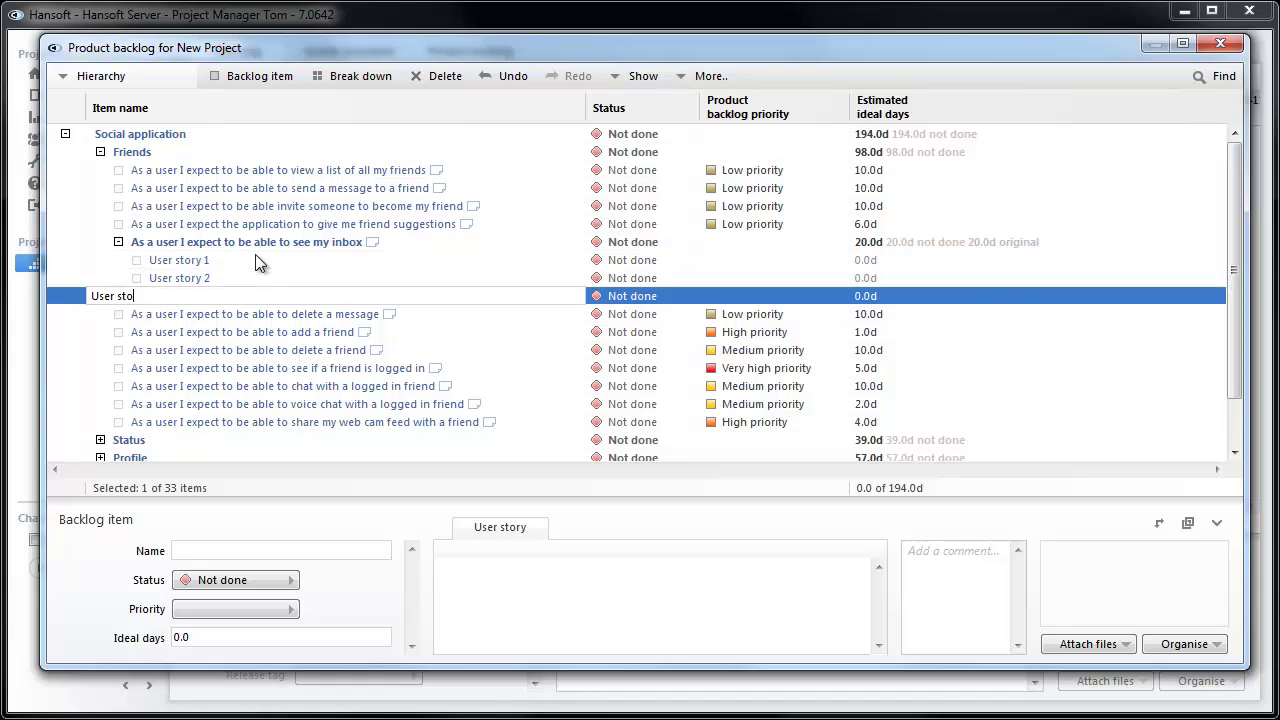
pyautogui.click(396, 260)
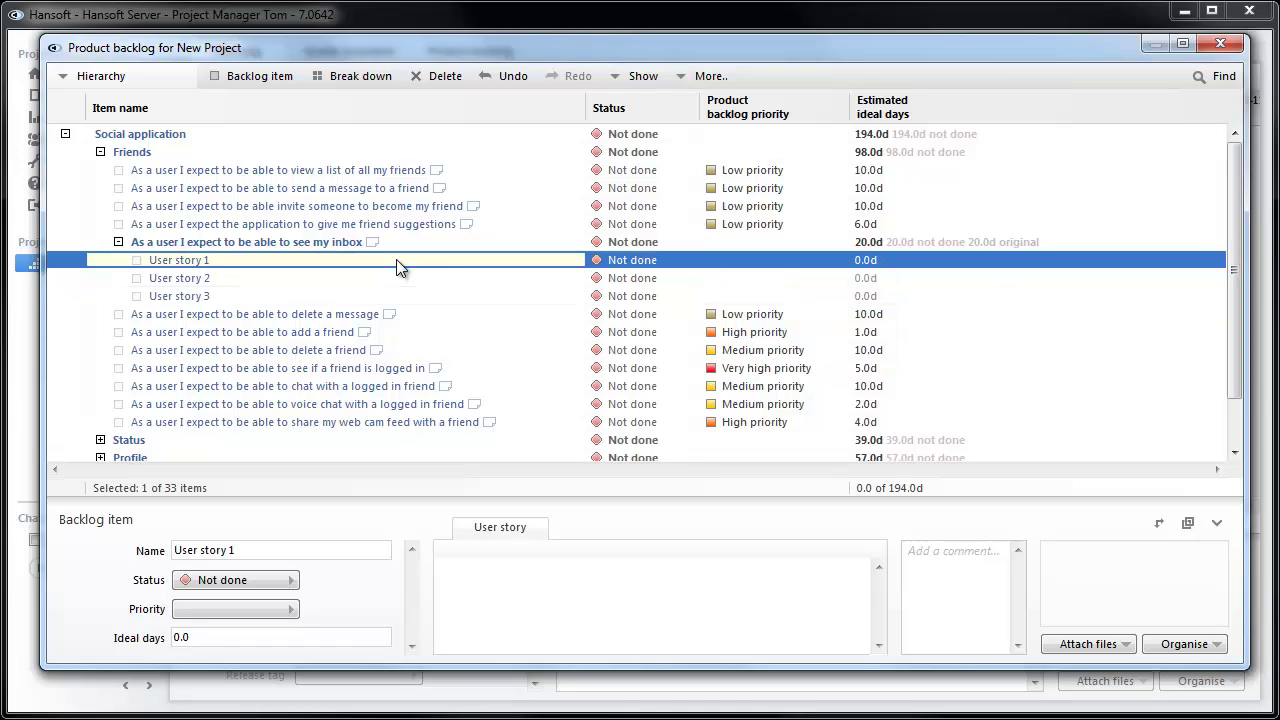
# - Give User stories 1 and 2 Very high priority and User story 3 Low priority
pyautogui.click(728, 265)
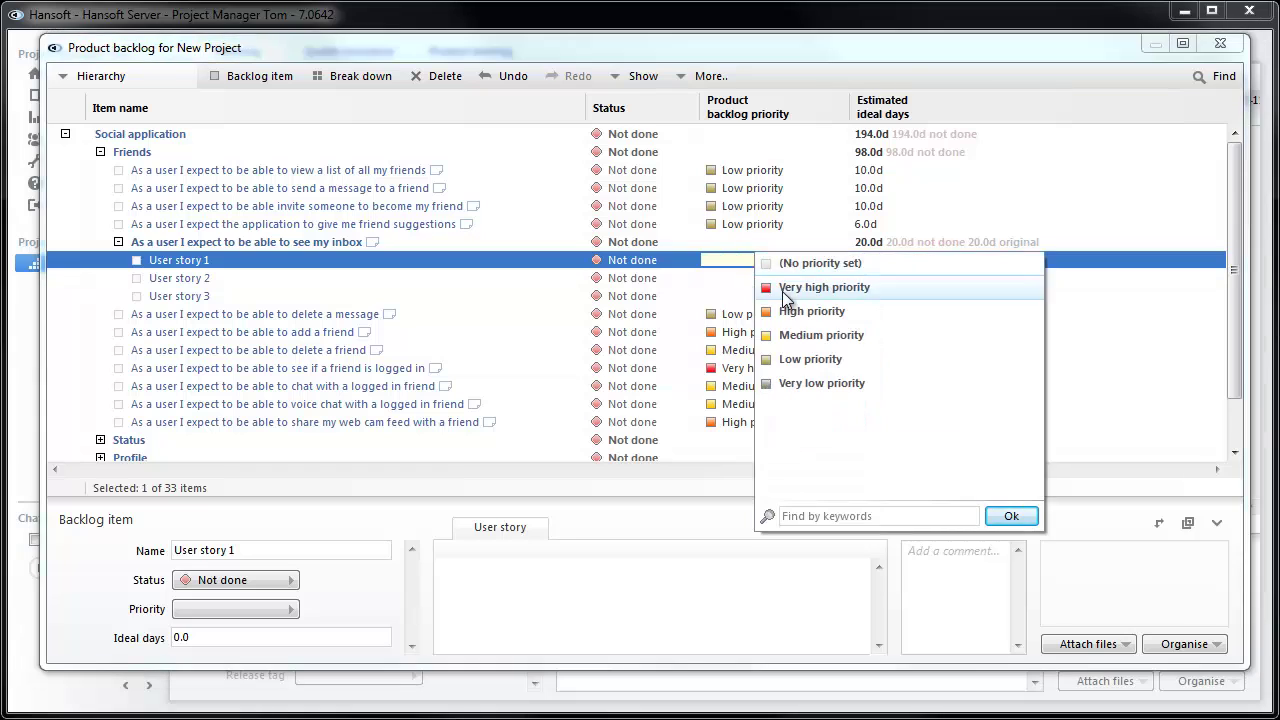
pyautogui.click(778, 288)
pyautogui.click(762, 280)
pyautogui.click(778, 303)
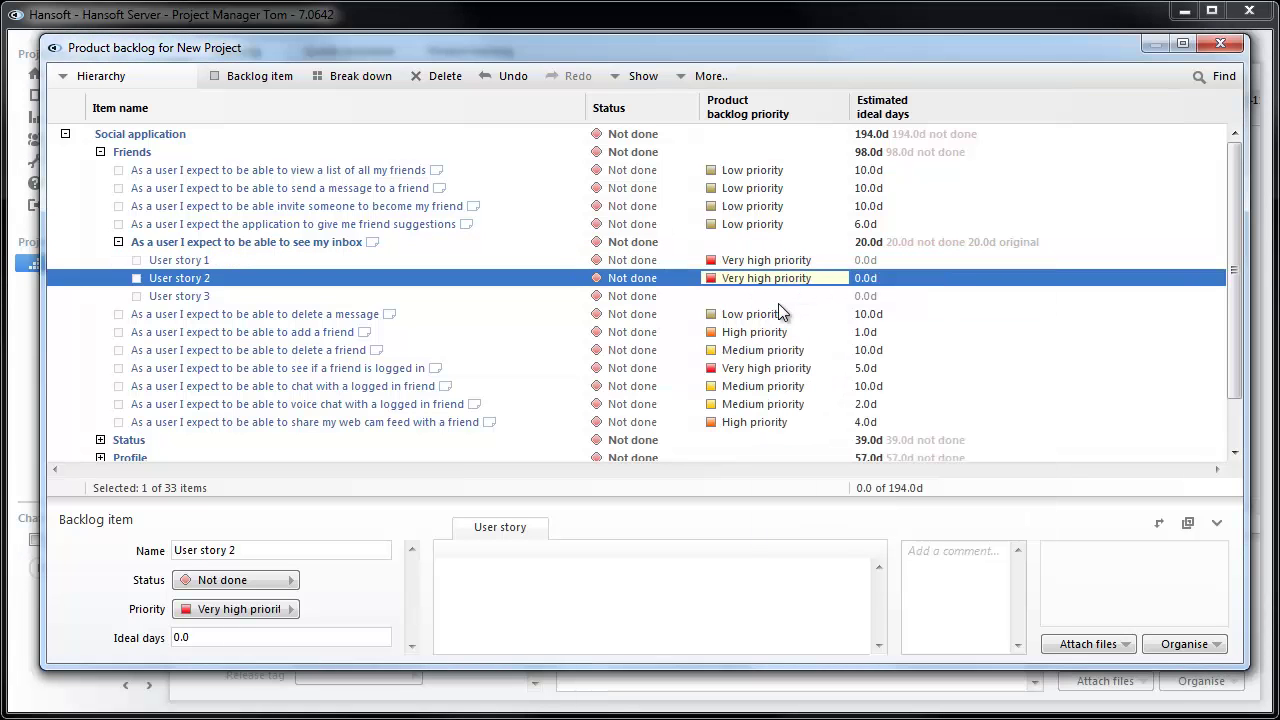
pyautogui.click(781, 304)
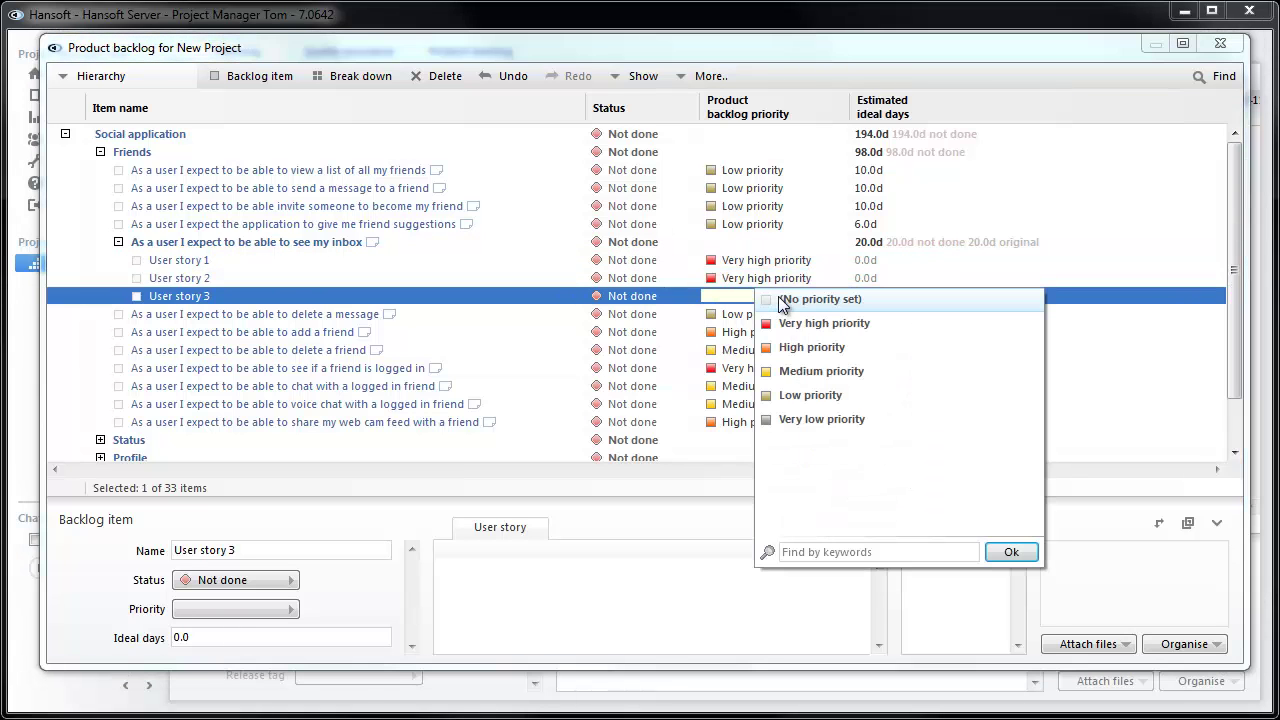
pyautogui.click(795, 389)
# - Estimate User stories 1, 2 and 3 at 6, 10 and 5 ideal days
pyautogui.click(871, 262)
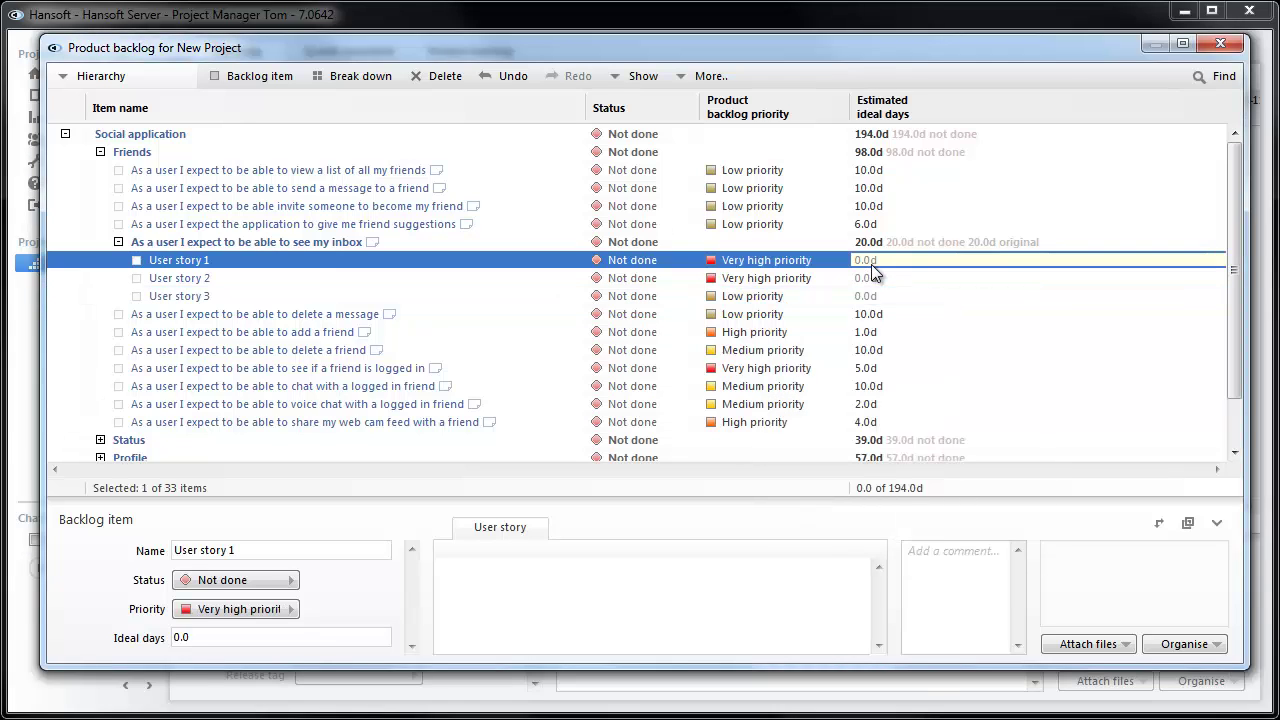
pyautogui.write('6')
pyautogui.click(871, 276)
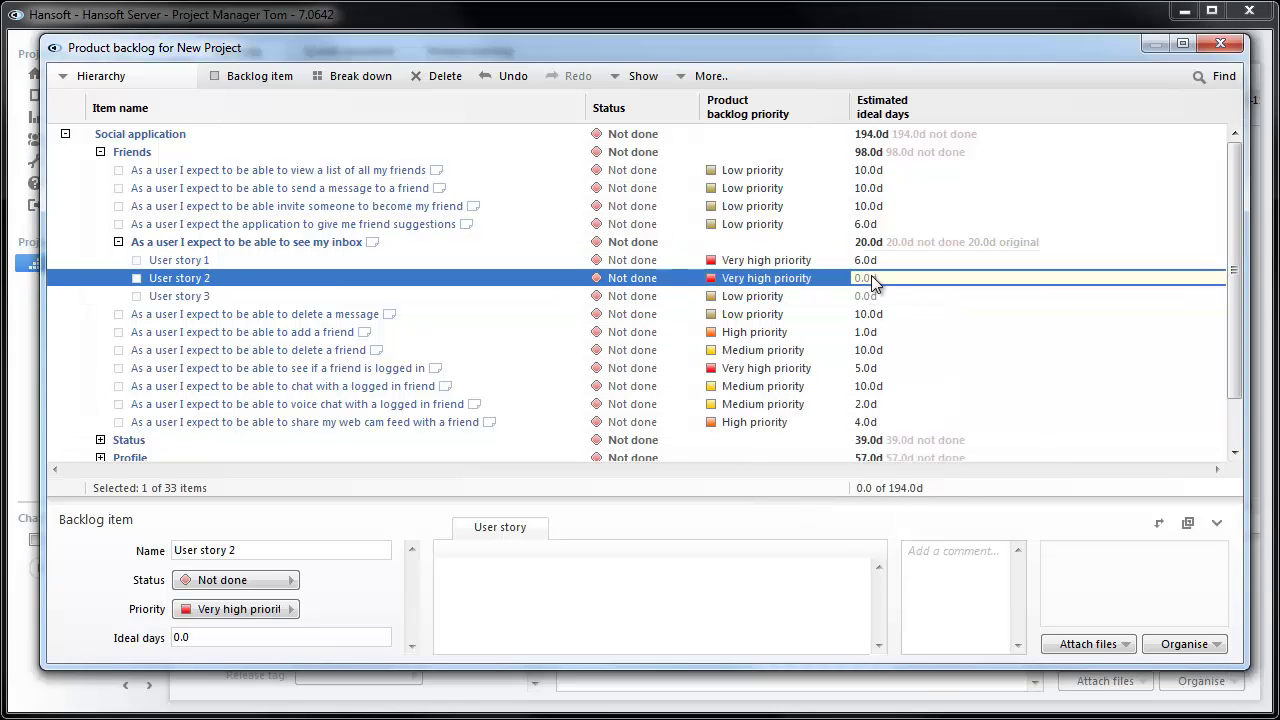
pyautogui.write('10')
pyautogui.click(871, 298)
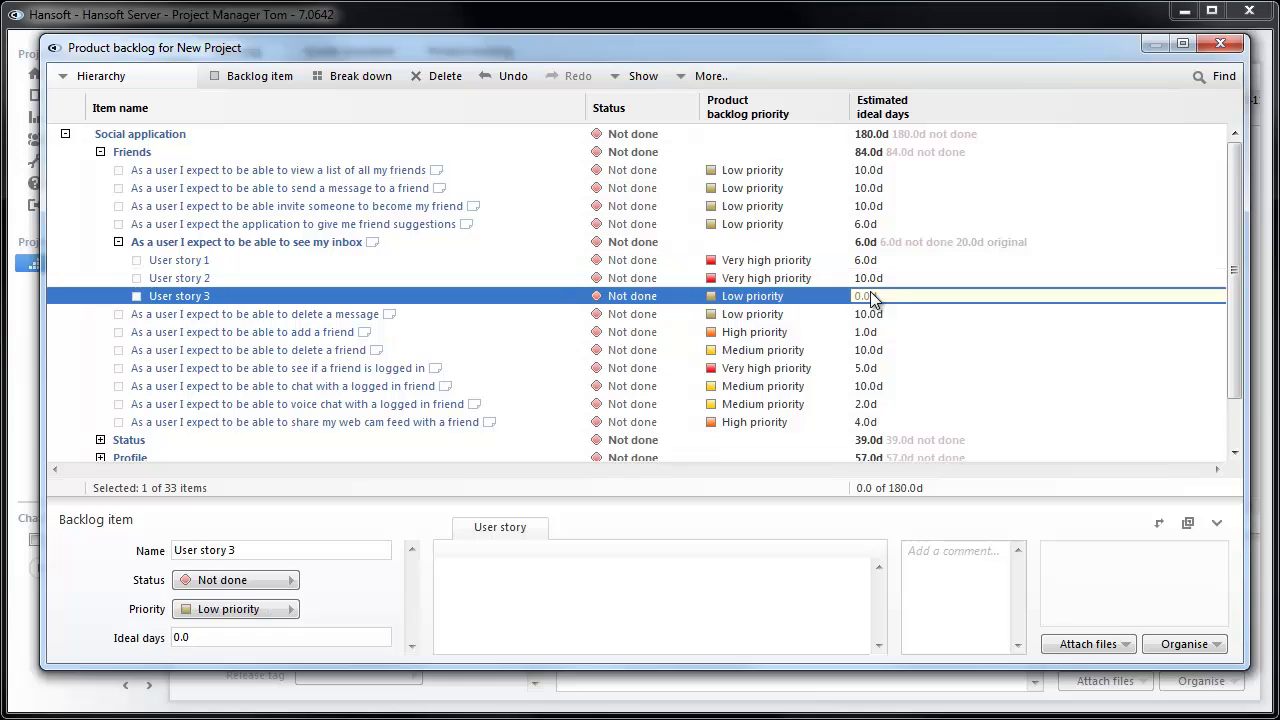
pyautogui.write('5')
pyautogui.click(895, 279)
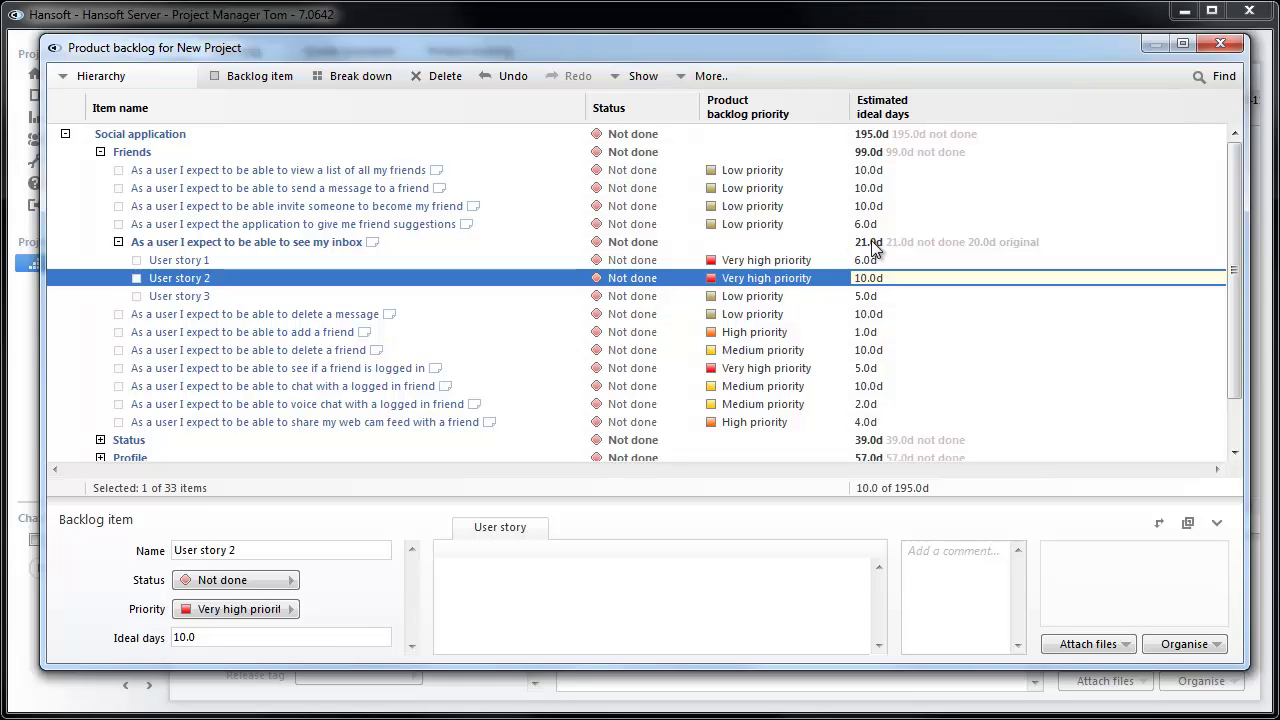
# - Switch the backlog to the Priority view and drag User story 1 to the top
pyautogui.click(115, 80)
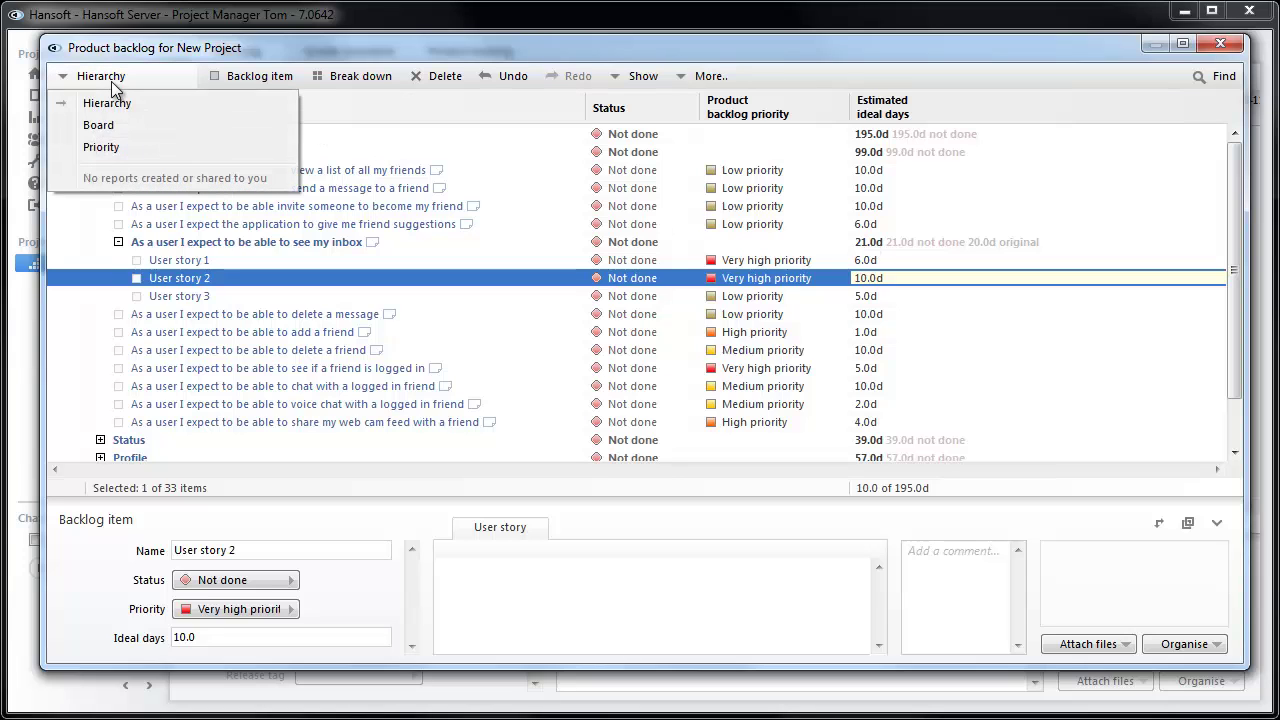
pyautogui.click(114, 154)
pyautogui.click(383, 172)
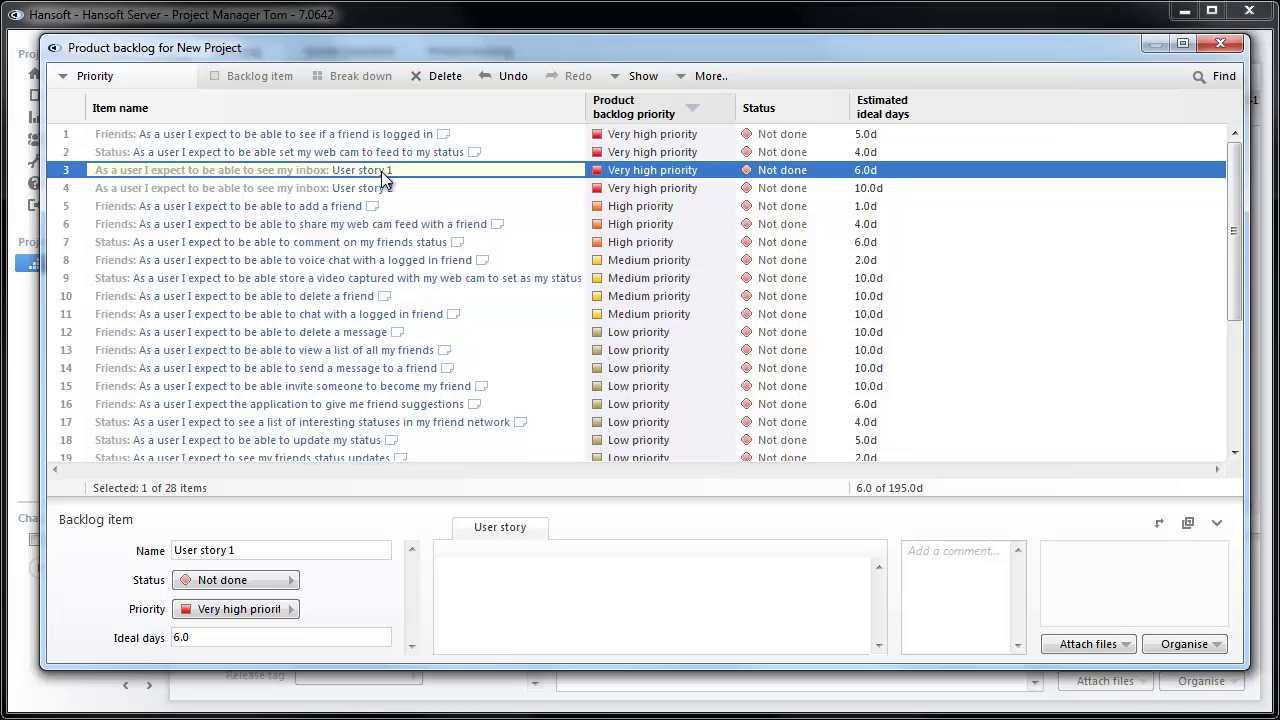
pyautogui.moveTo(386, 171)
pyautogui.mouseDown()
pyautogui.moveTo(386, 134)
pyautogui.moveTo(380, 161)
pyautogui.mouseUp()
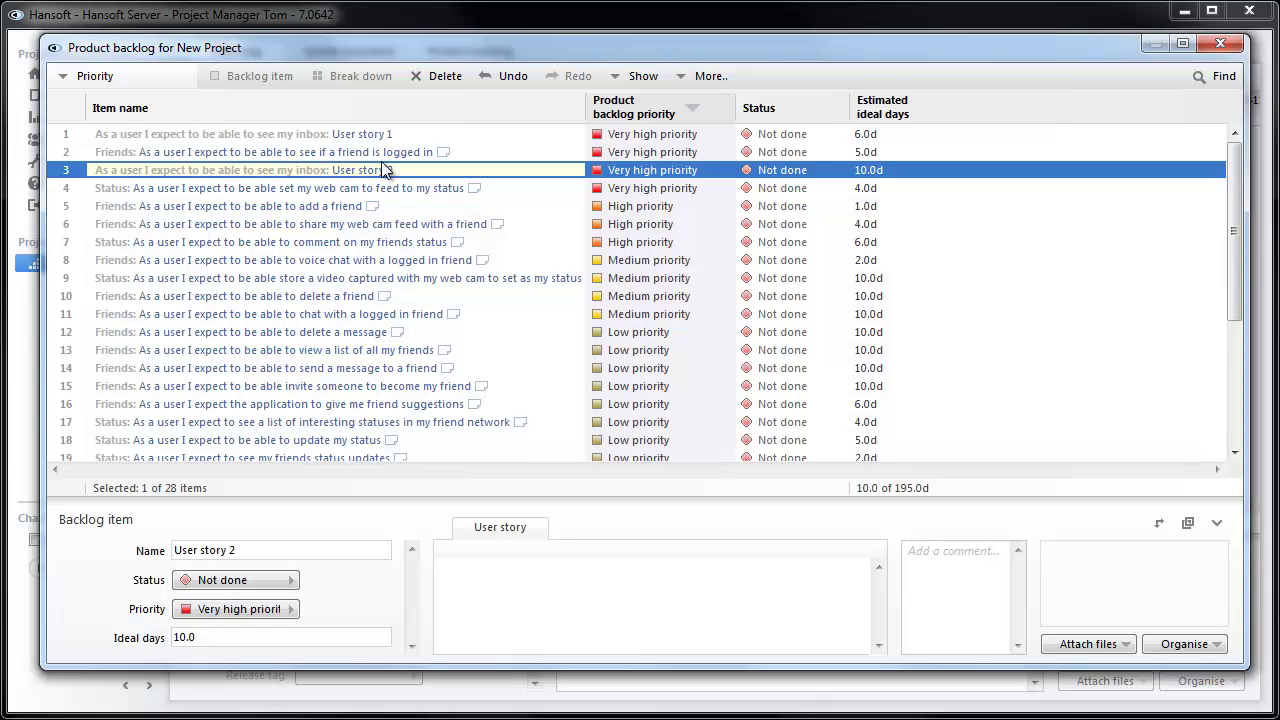
# - Close the product backlog and bring up the server's user list in Administration
pyautogui.click(1219, 44)
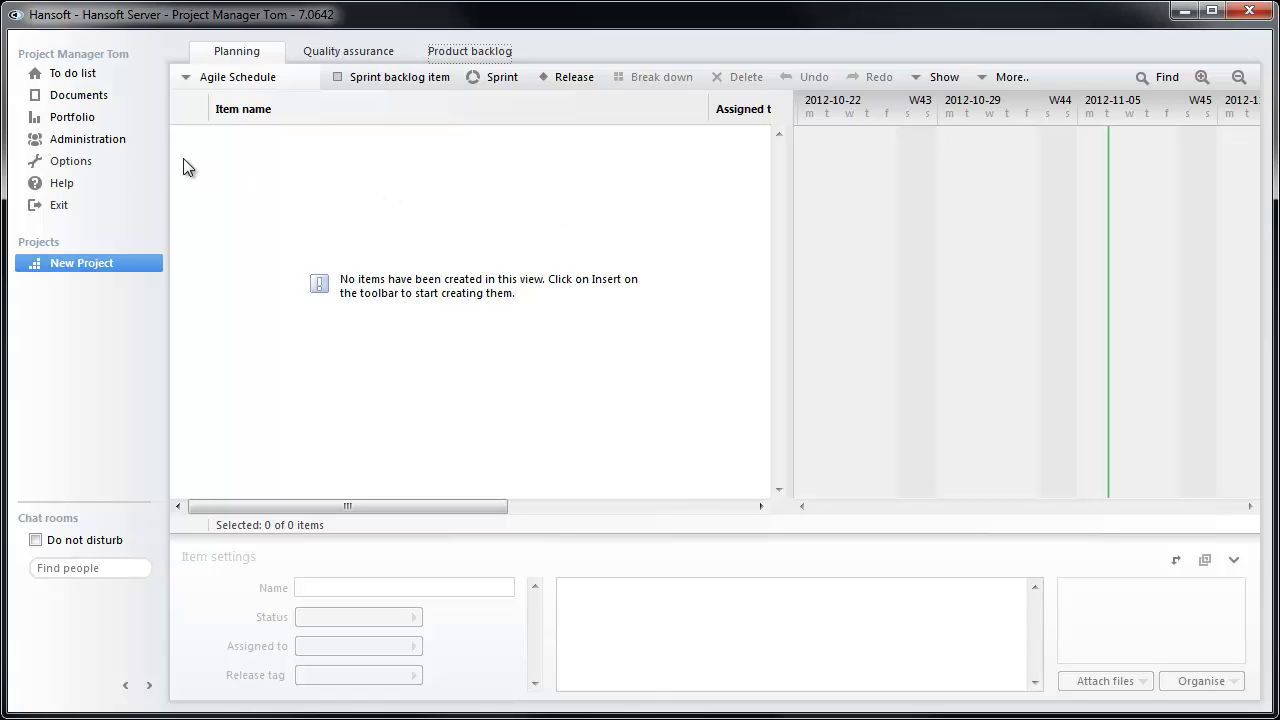
pyautogui.click(115, 142)
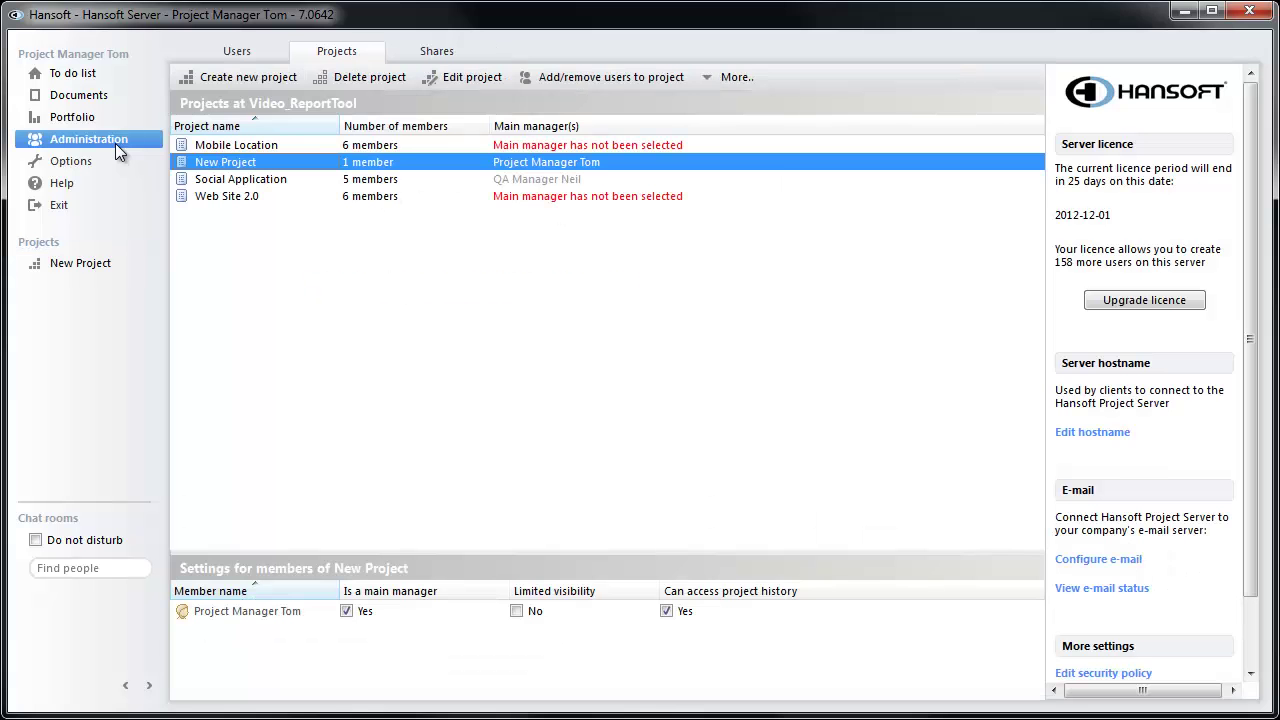
pyautogui.click(243, 51)
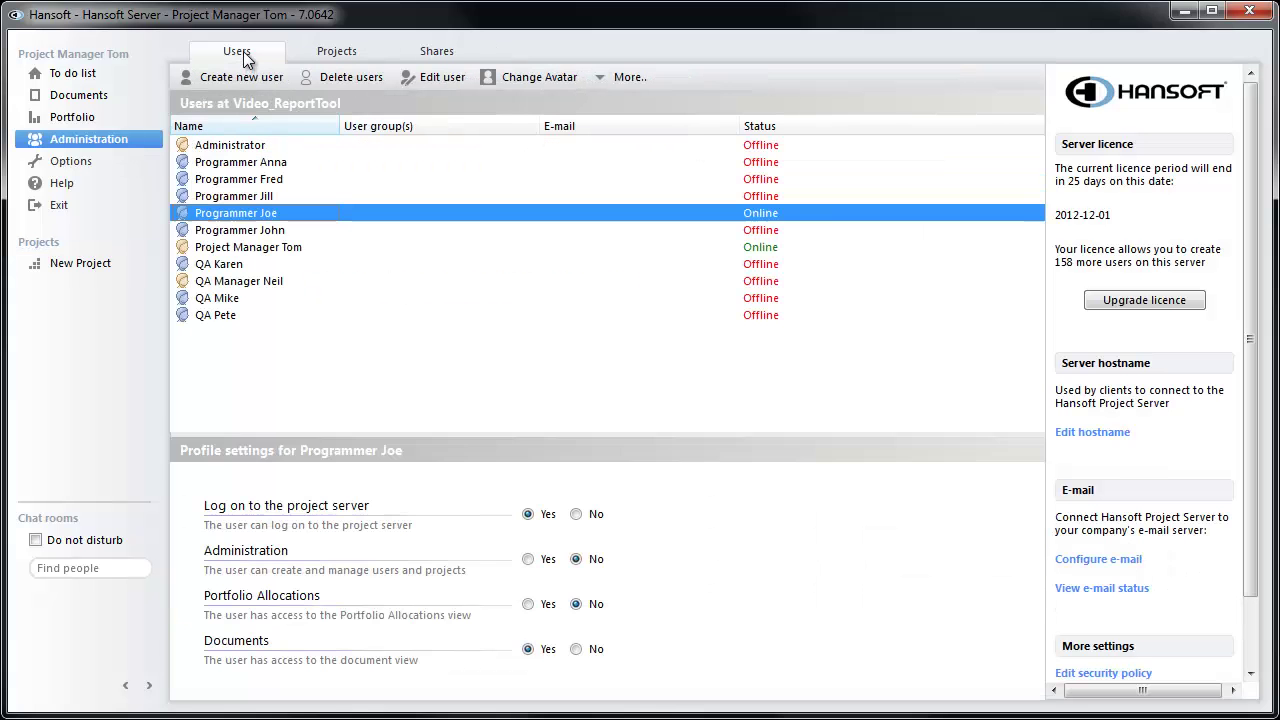
# - Make the four programmer users members of New Project and return to its planning schedule
pyautogui.keyDown('shift'); pyautogui.click(271, 162); pyautogui.keyUp('shift')
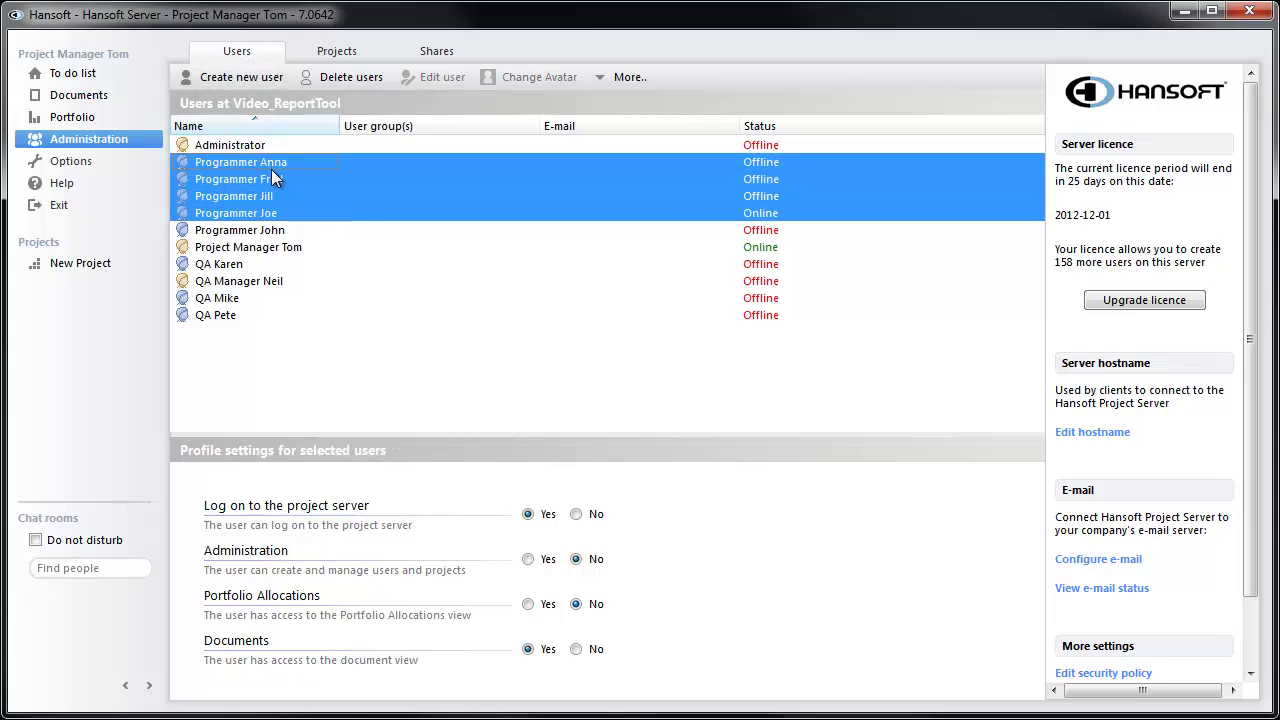
pyautogui.rightClick(271, 170)
pyautogui.moveTo(312, 184)
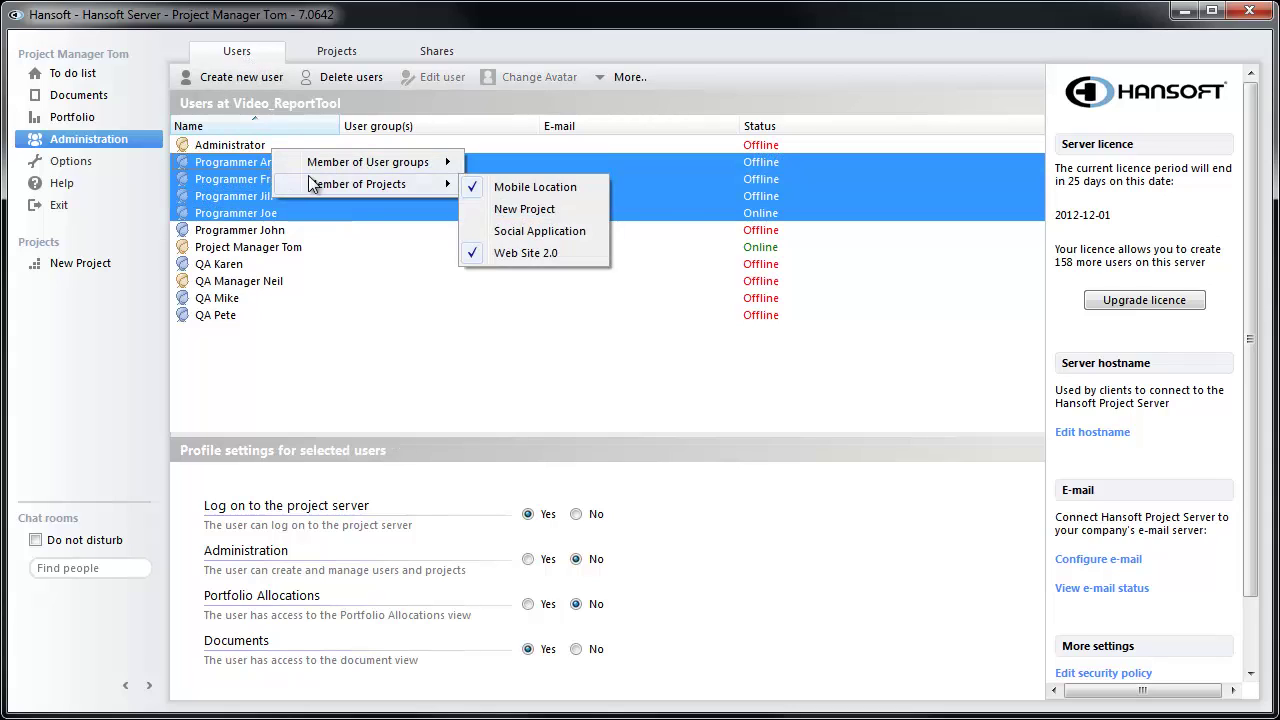
pyautogui.click(500, 208)
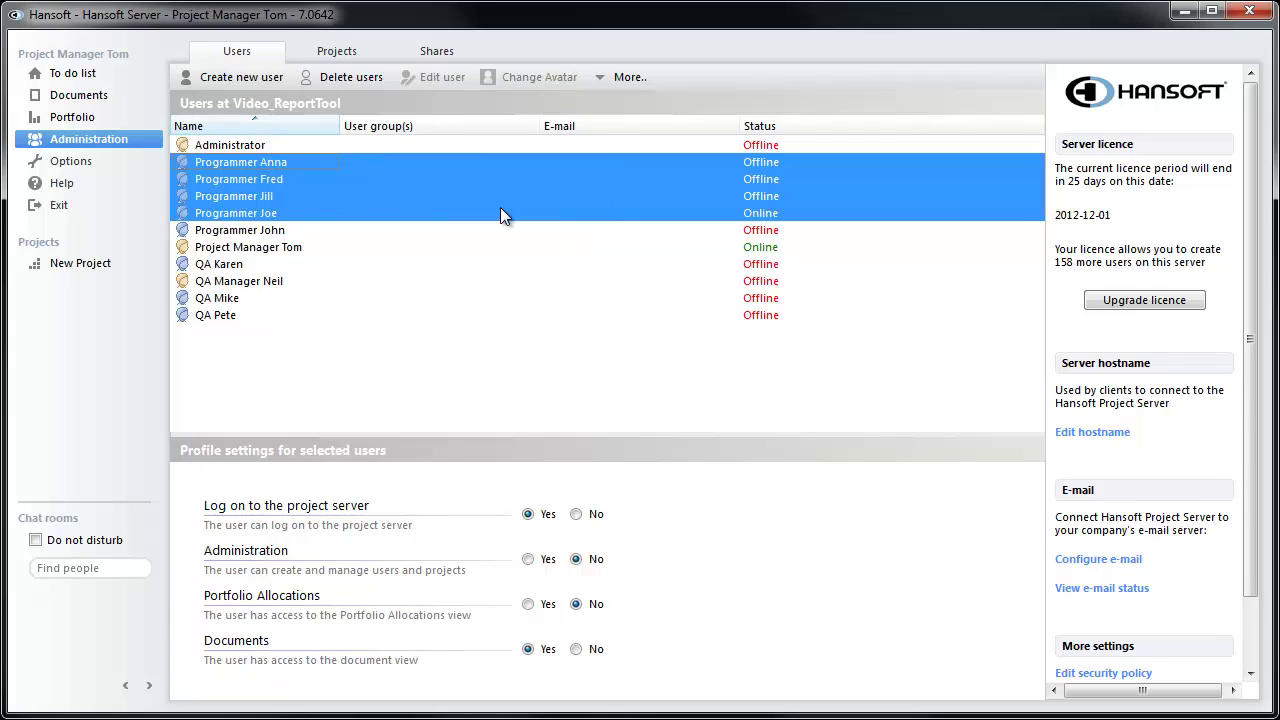
pyautogui.click(137, 263)
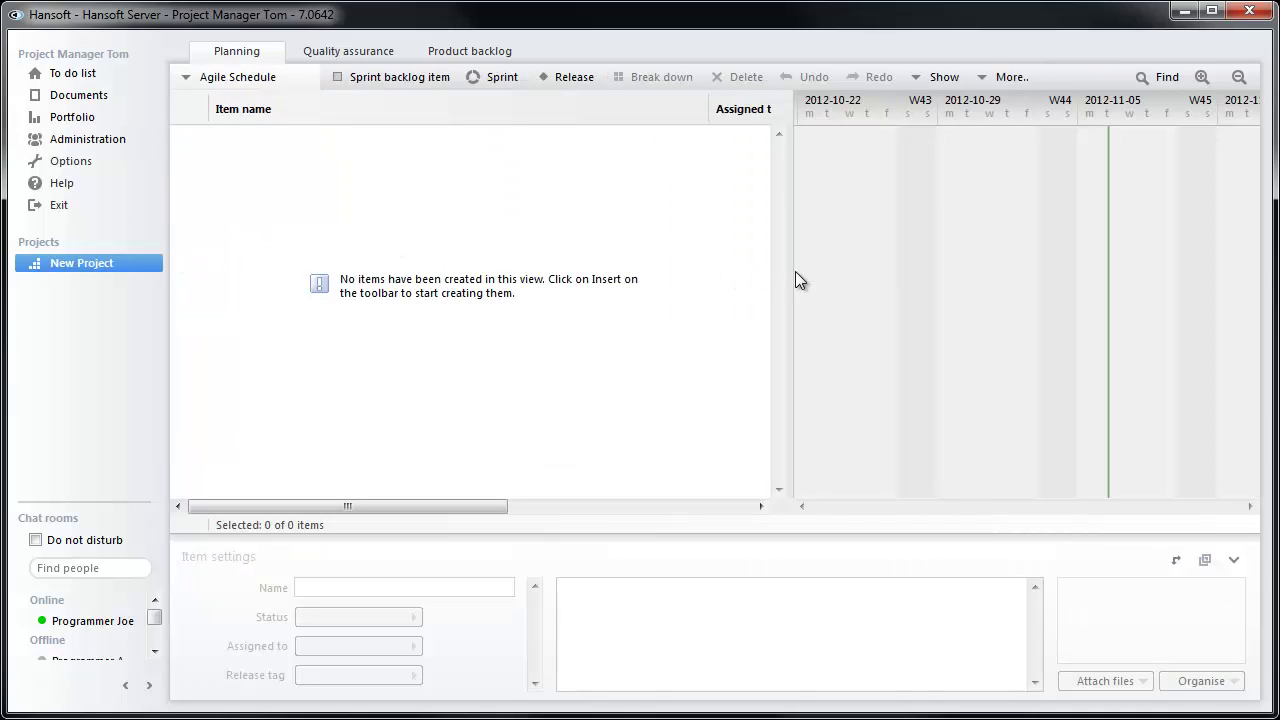
# - Create the first sprint running 2012-11-12 to 2012-11-23
pyautogui.moveTo(792, 271); pyautogui.dragTo(680, 273)
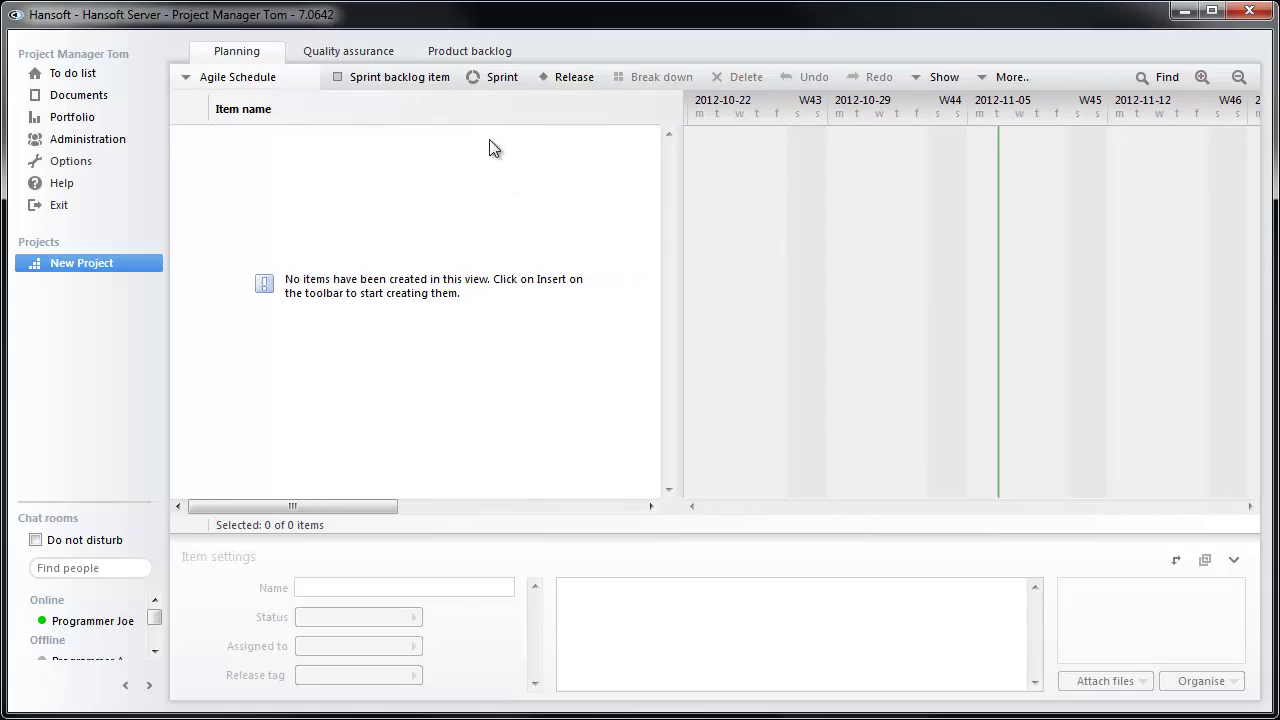
pyautogui.click(488, 81)
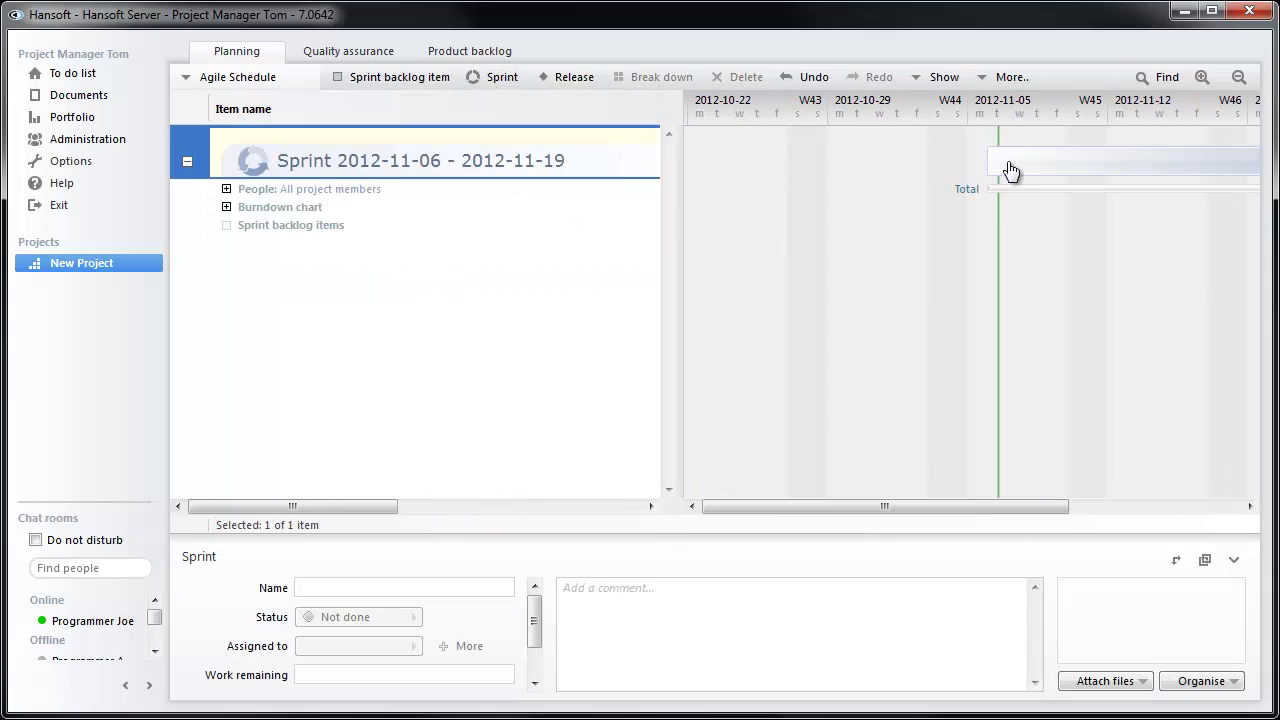
pyautogui.moveTo(1012, 168); pyautogui.dragTo(1131, 183)
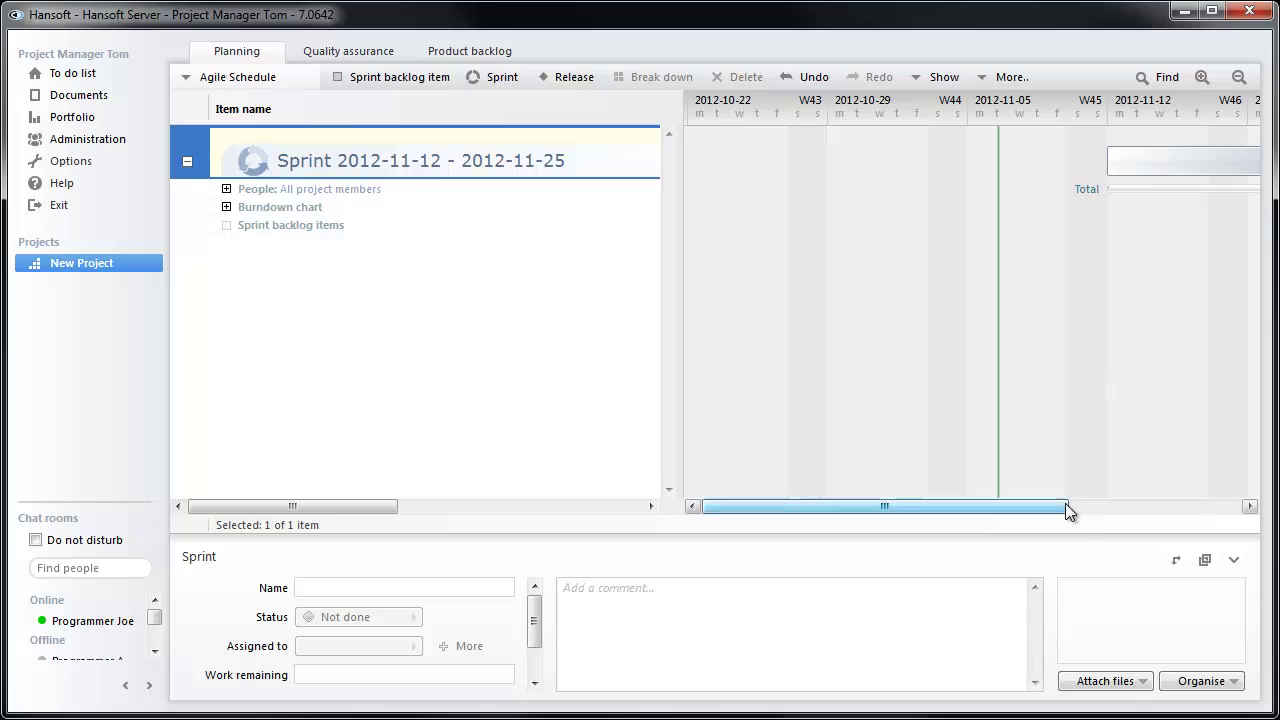
pyautogui.moveTo(1075, 507); pyautogui.dragTo(1137, 510)
pyautogui.scroll(-3, 1052, 385)
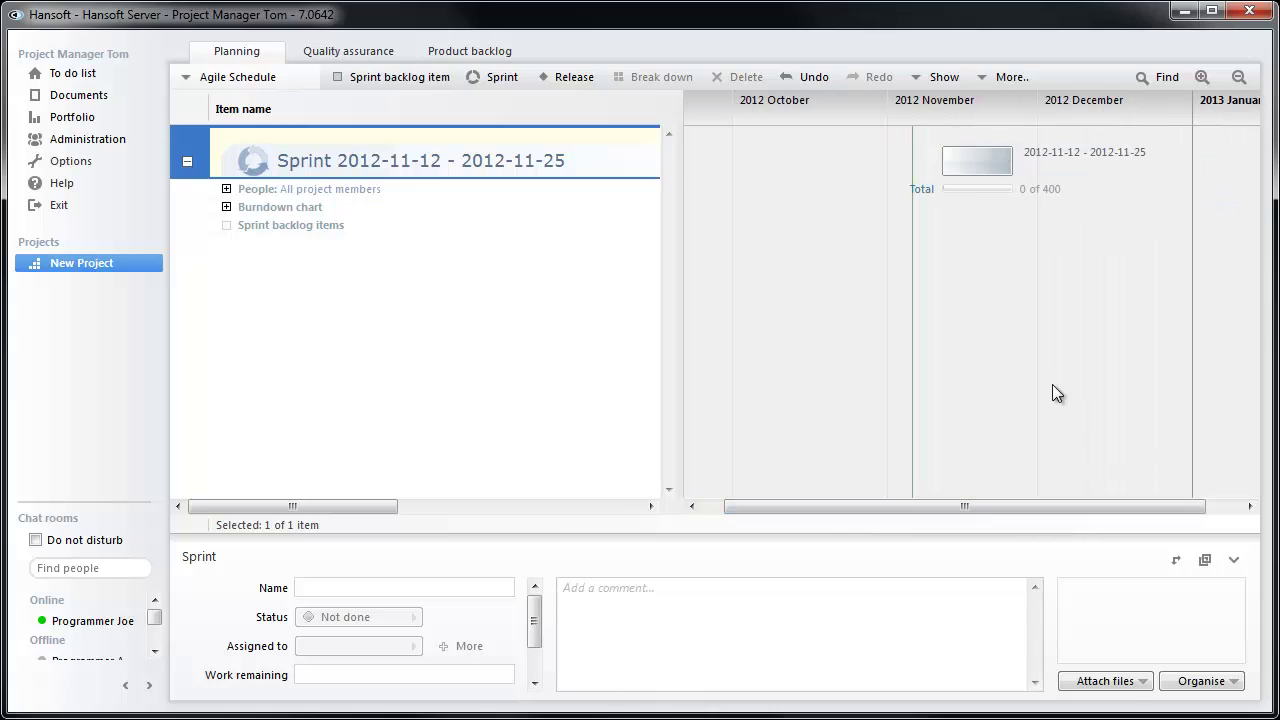
pyautogui.scroll(3, 1025, 187)
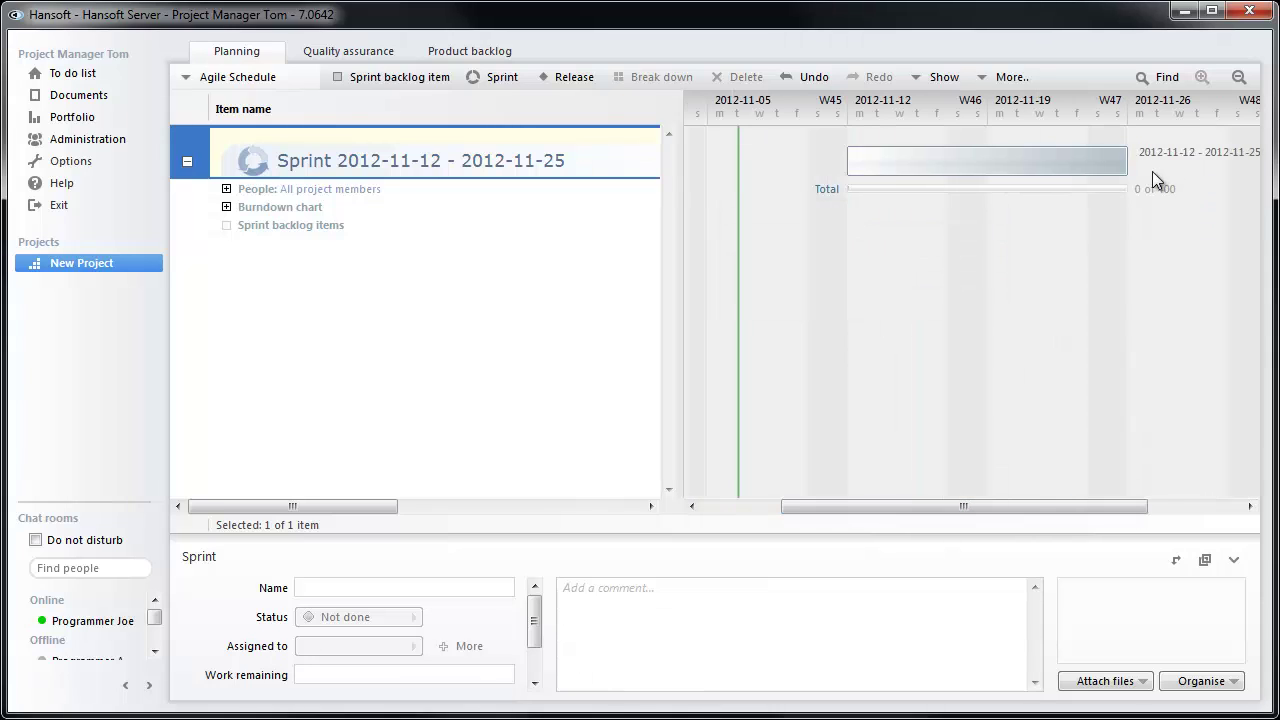
pyautogui.moveTo(1127, 167); pyautogui.dragTo(1087, 170)
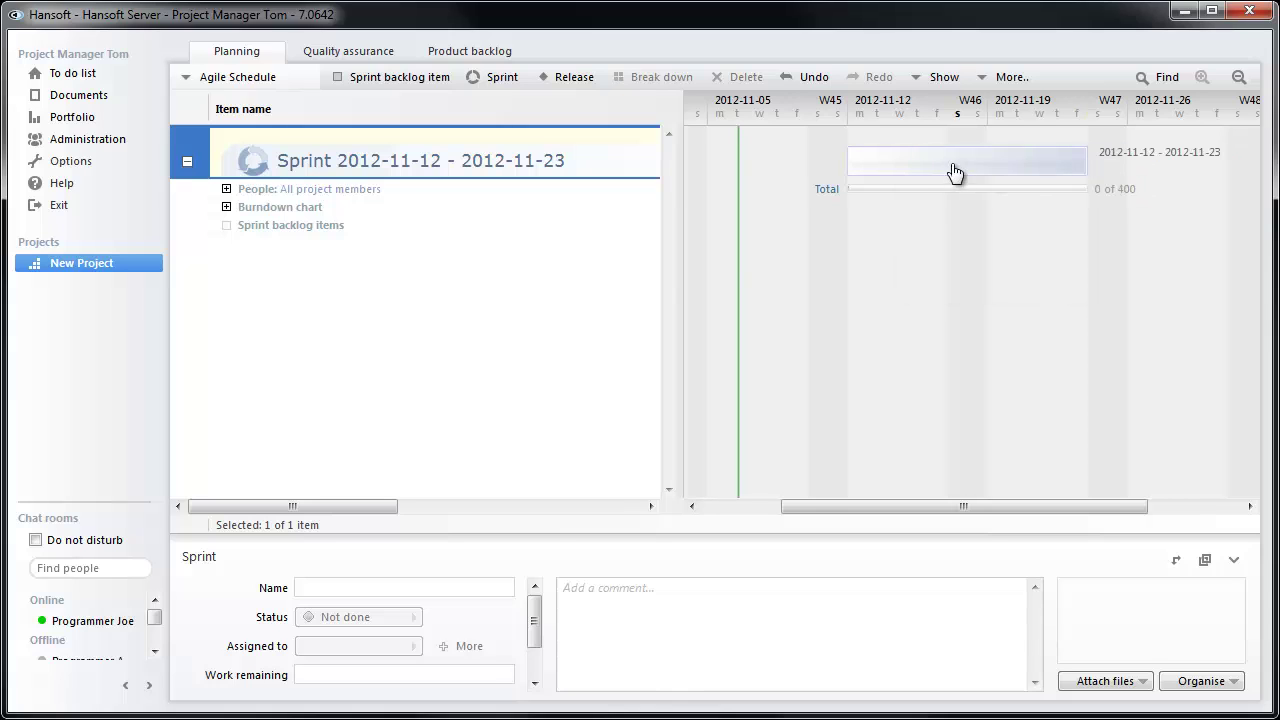
# - Add the second and third sprints, dated 2012-11-26–12-07 and 2012-12-10–12-21
pyautogui.click(411, 76)
pyautogui.hotkey('ctrl', 'z')
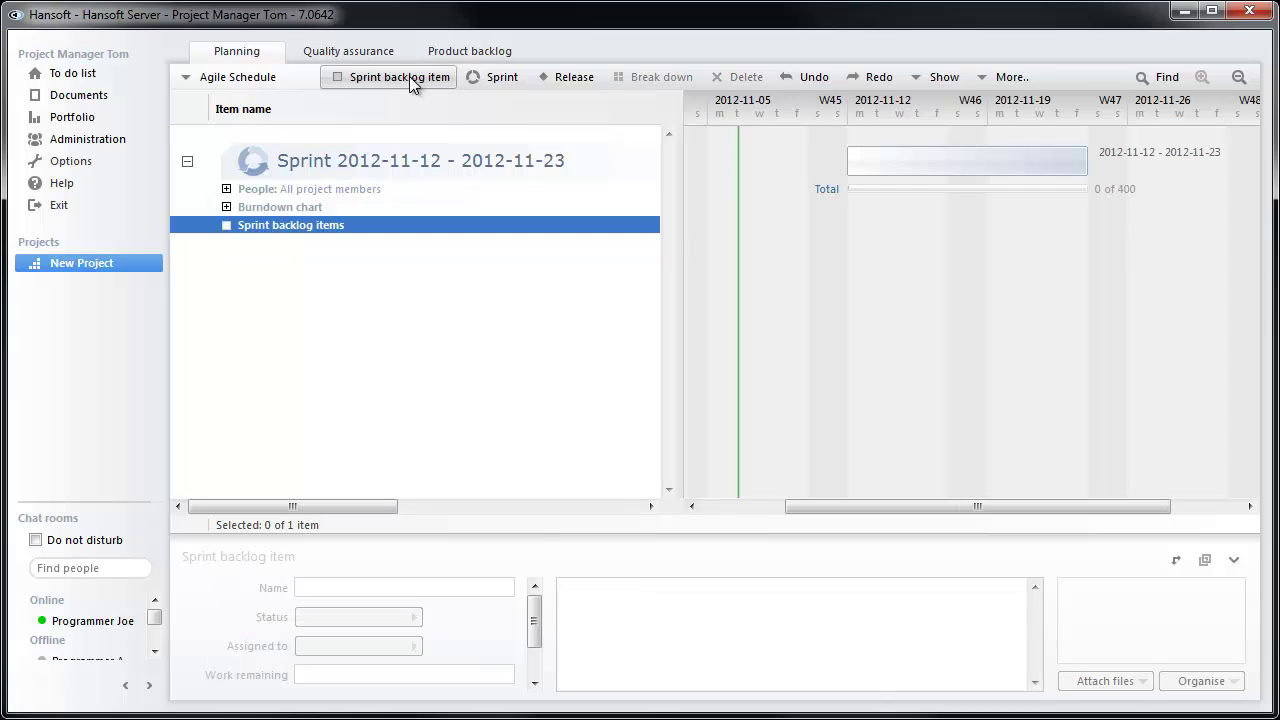
pyautogui.click(479, 77)
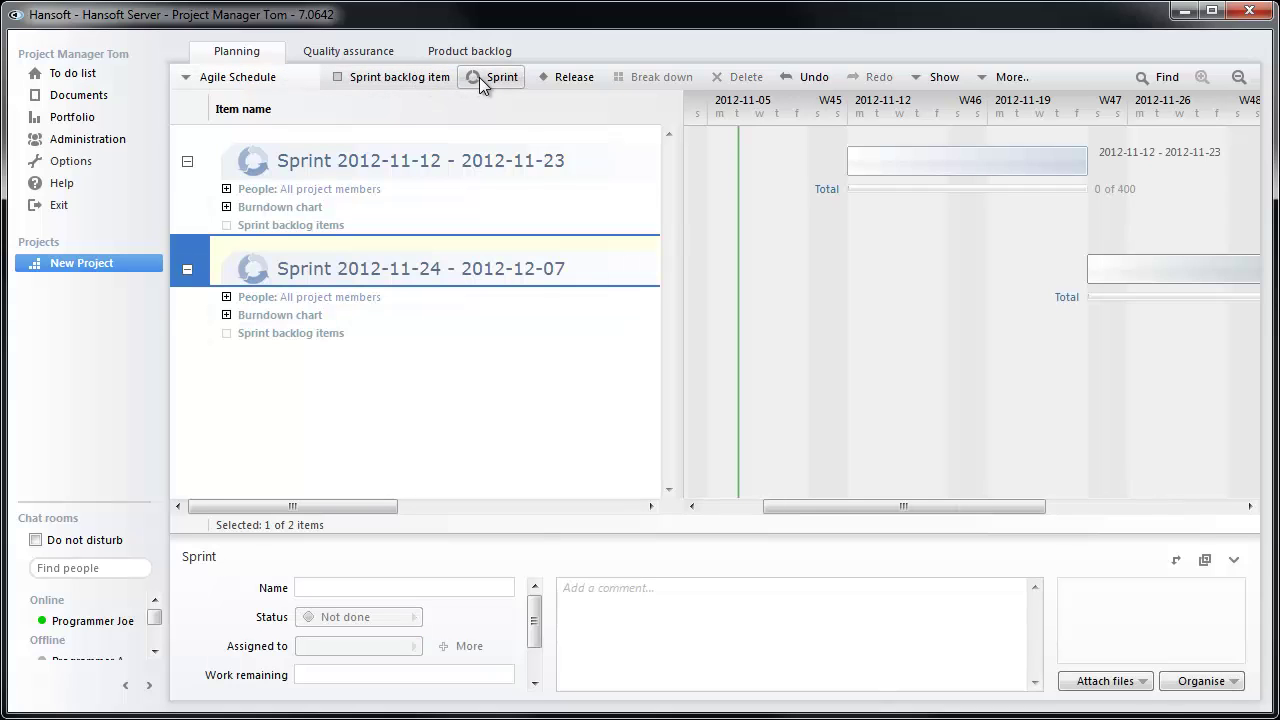
pyautogui.click(479, 77)
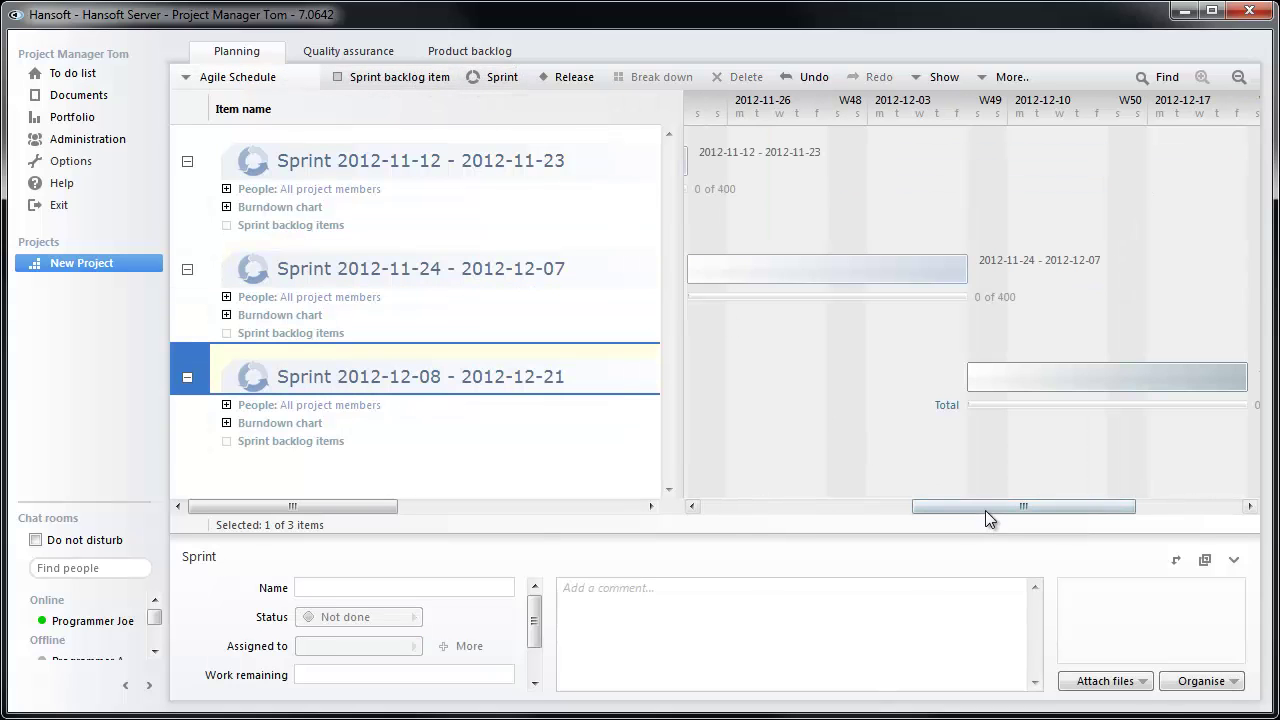
pyautogui.moveTo(985, 509); pyautogui.dragTo(975, 504)
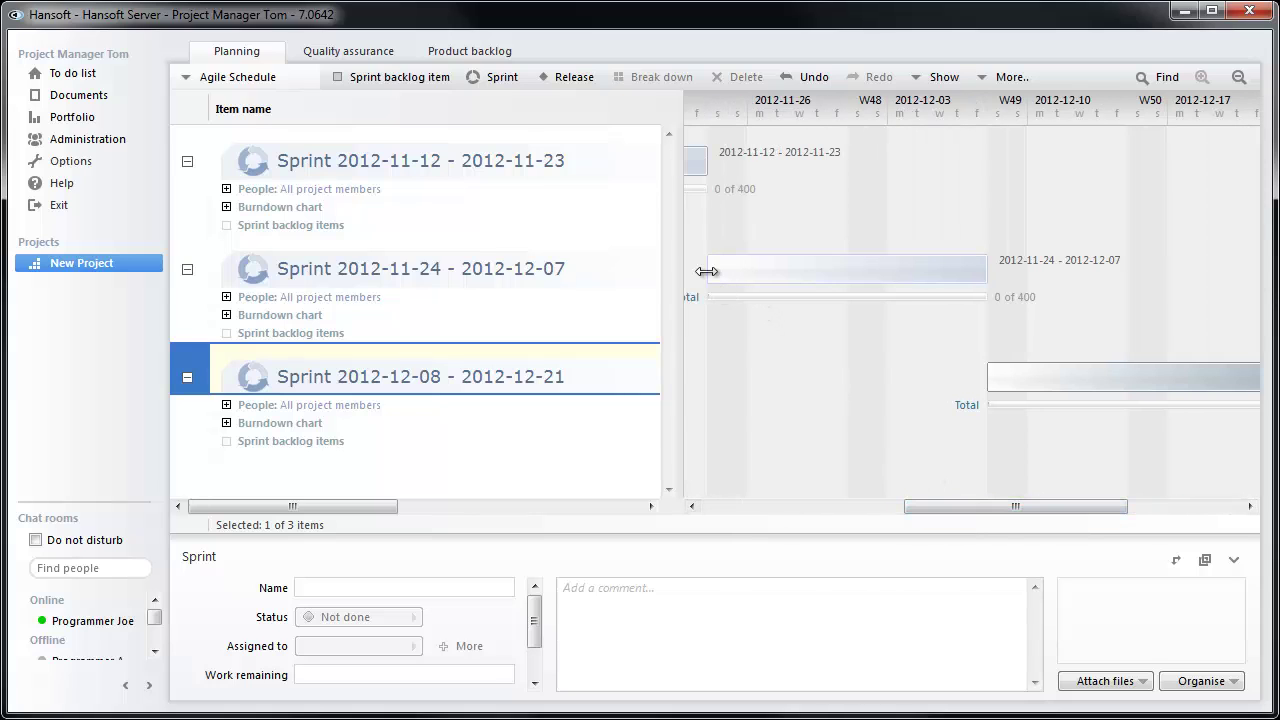
pyautogui.moveTo(709, 271); pyautogui.dragTo(757, 271)
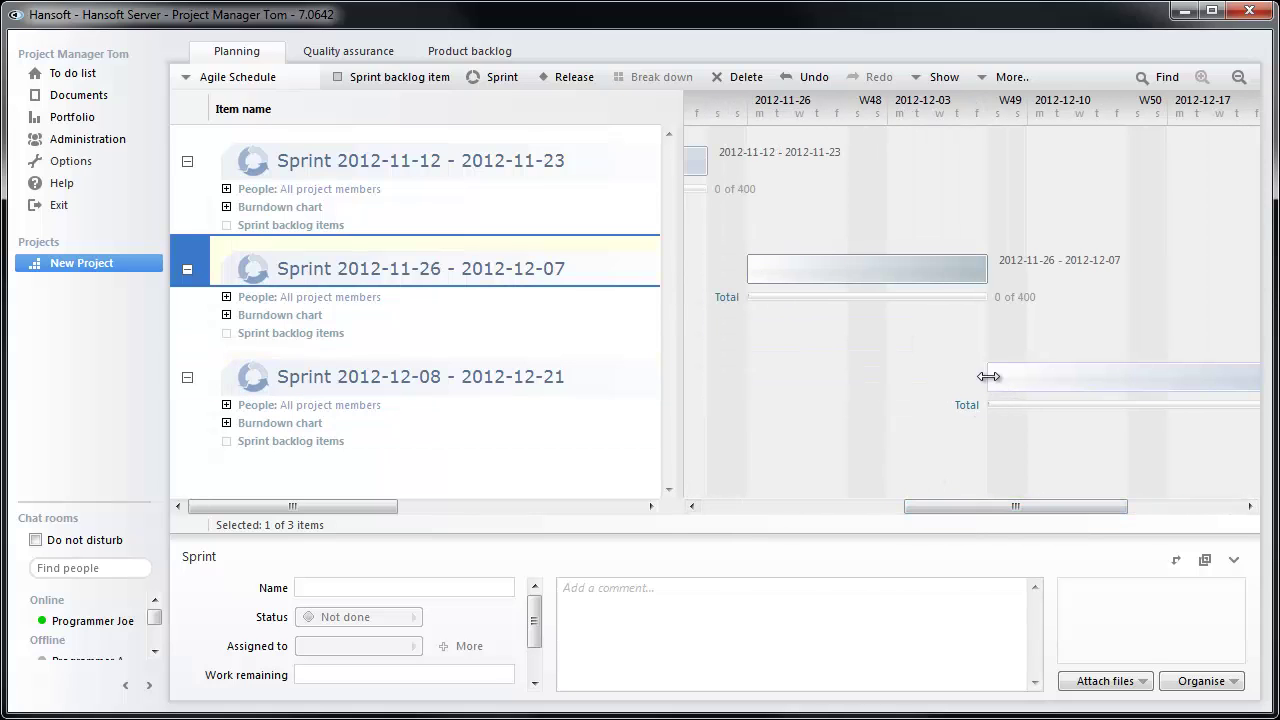
pyautogui.moveTo(989, 376); pyautogui.dragTo(1030, 376)
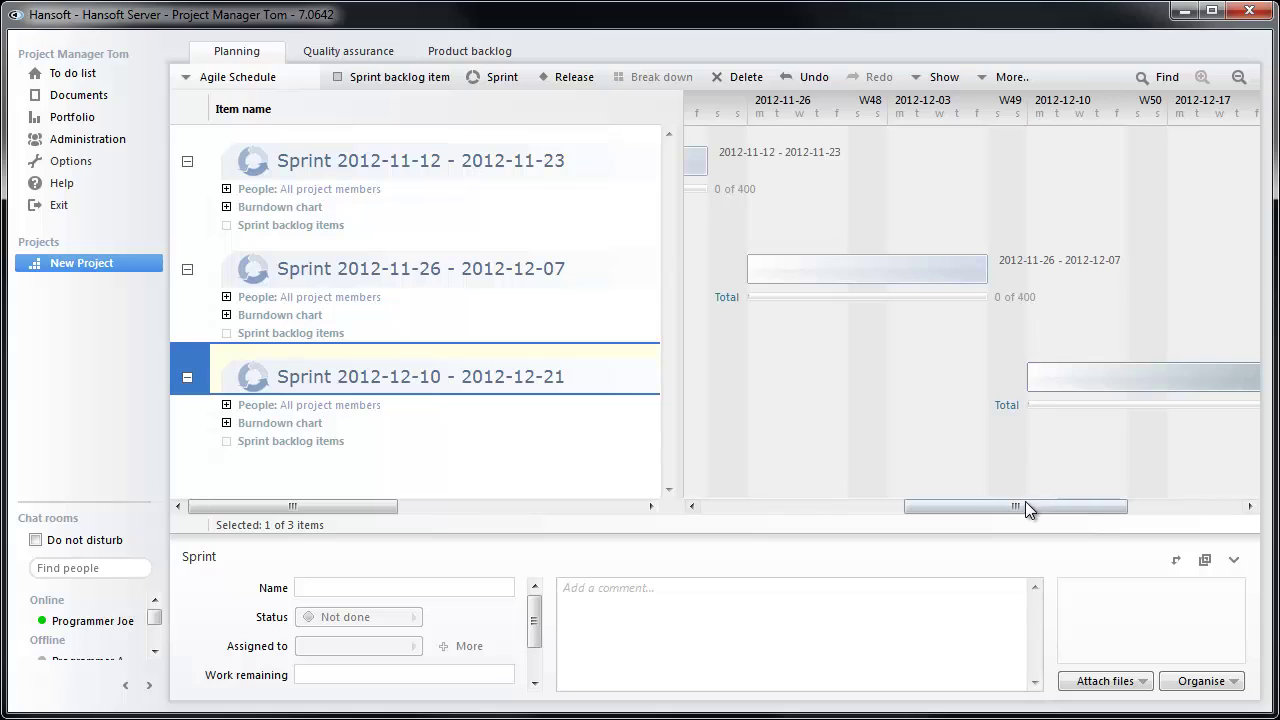
pyautogui.moveTo(1024, 503); pyautogui.dragTo(913, 506)
# - Allocate the four programmers as the people for all three selected sprints
pyautogui.keyDown('ctrl'); pyautogui.click(493, 273); pyautogui.keyUp('ctrl')
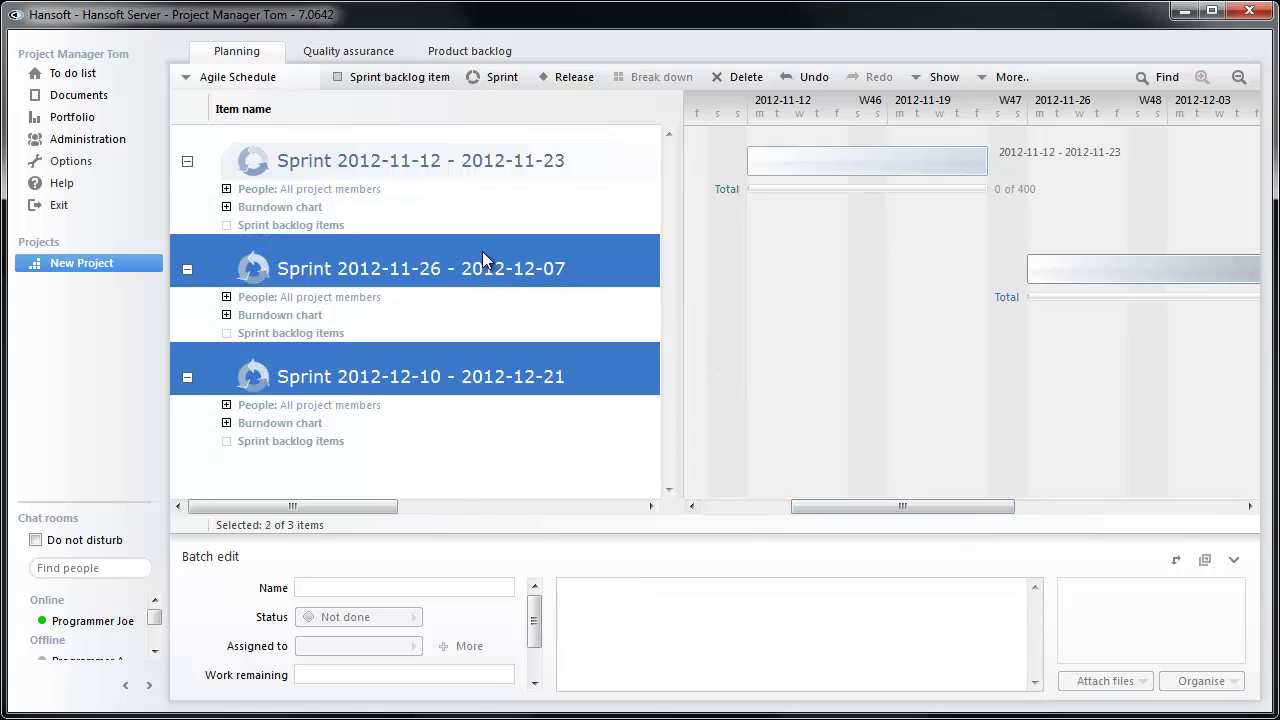
pyautogui.keyDown('ctrl'); pyautogui.click(462, 168); pyautogui.keyUp('ctrl')
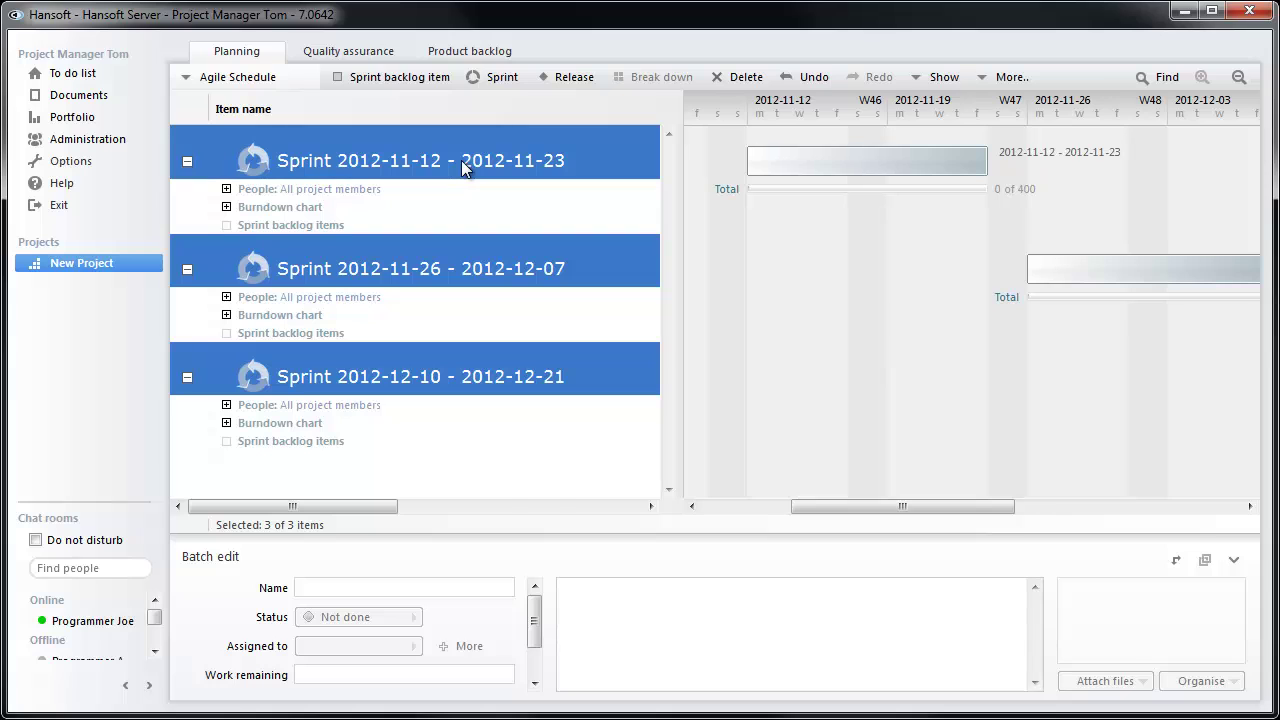
pyautogui.rightClick(462, 168)
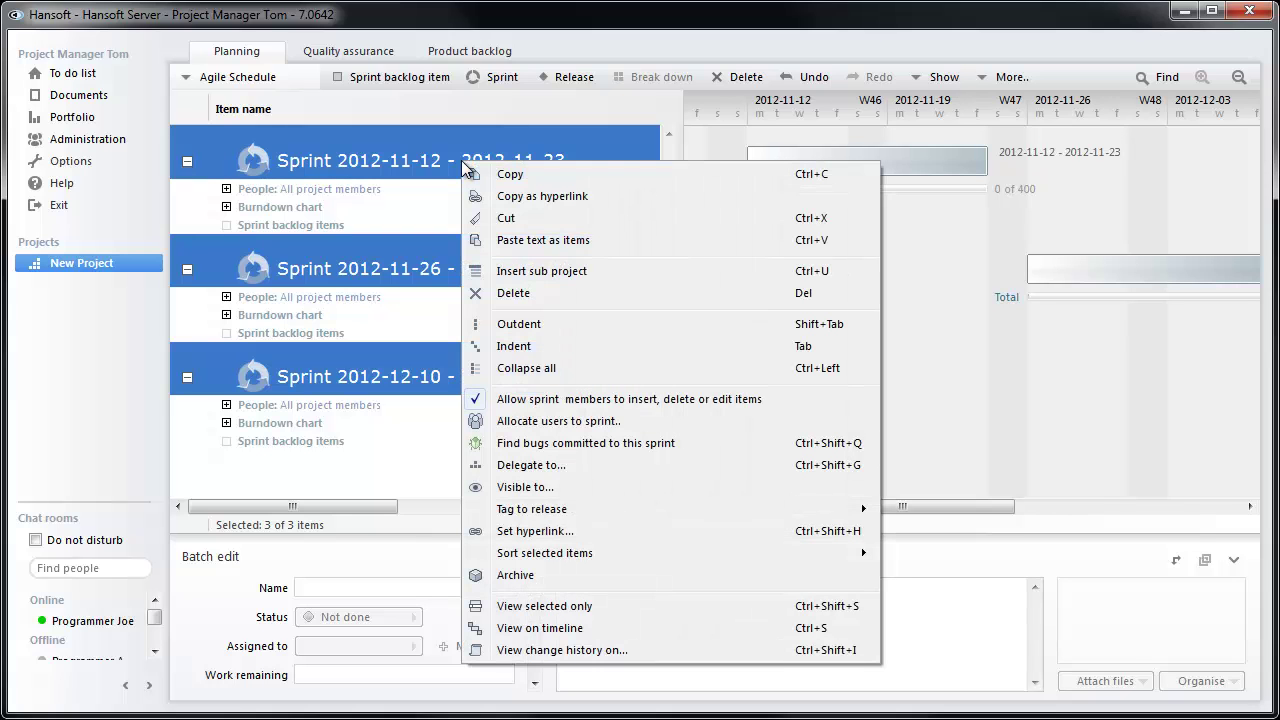
pyautogui.click(565, 422)
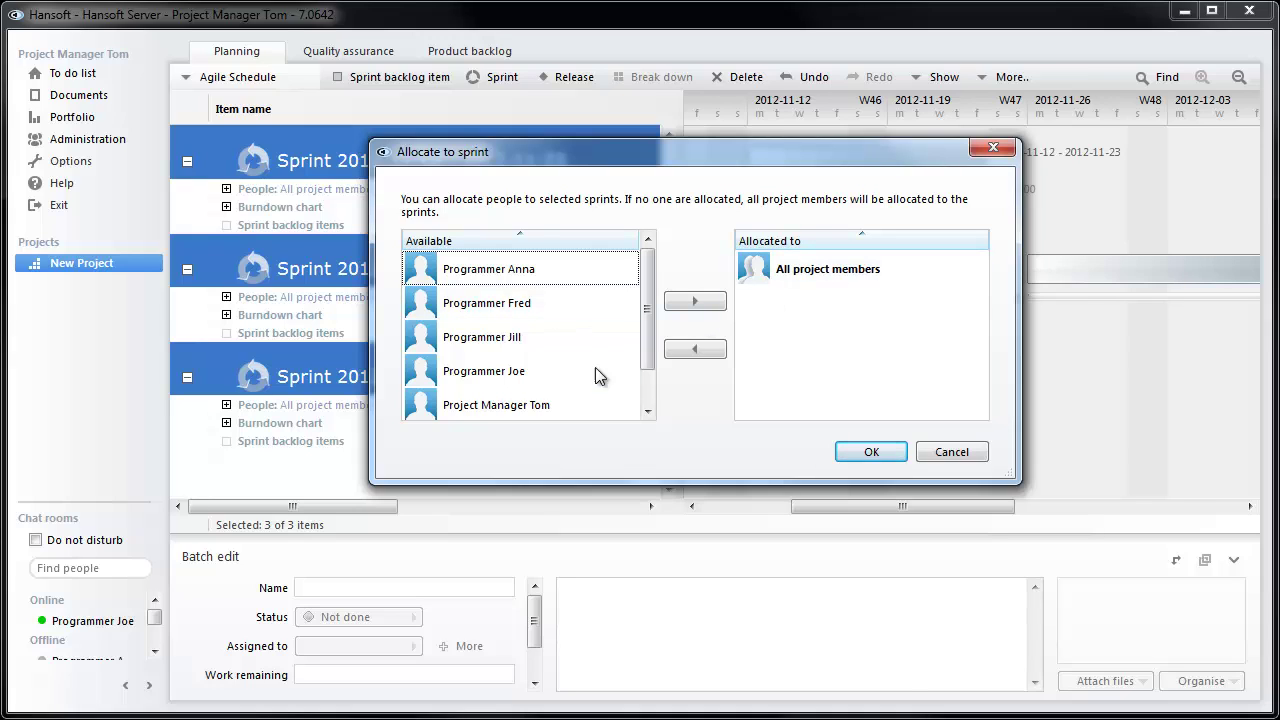
pyautogui.click(531, 270)
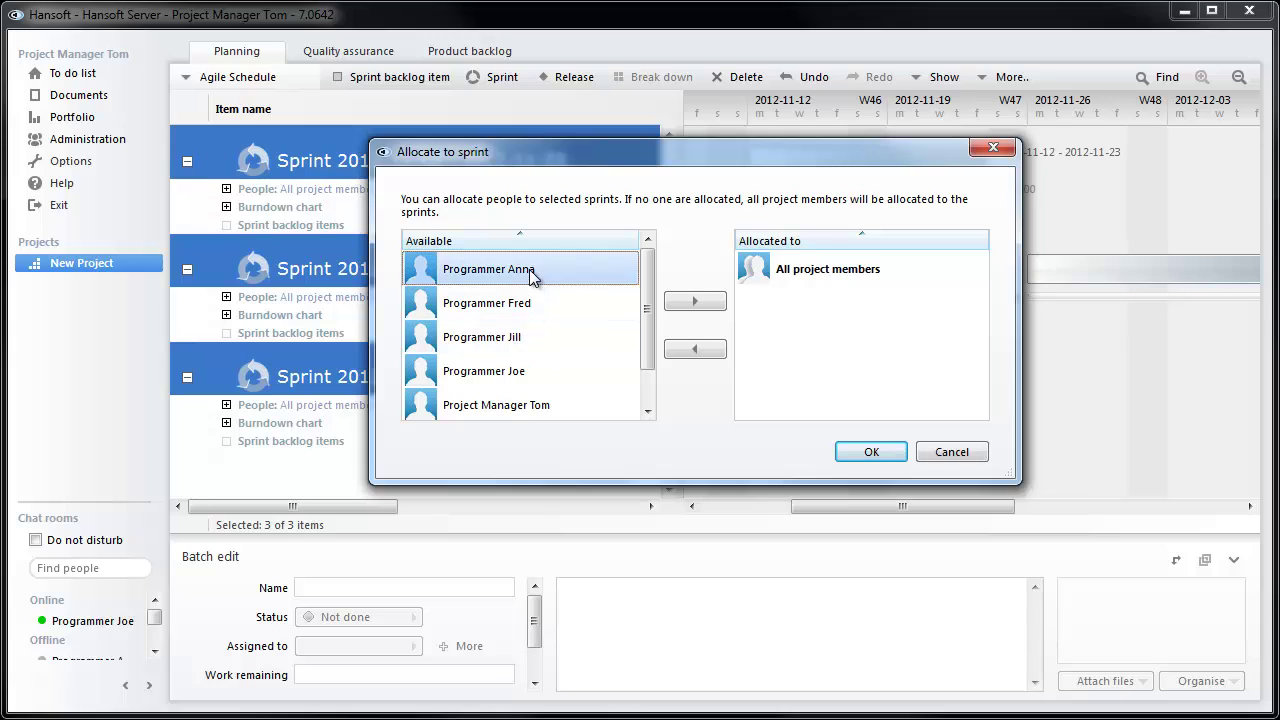
pyautogui.keyDown('shift'); pyautogui.click(543, 370); pyautogui.keyUp('shift')
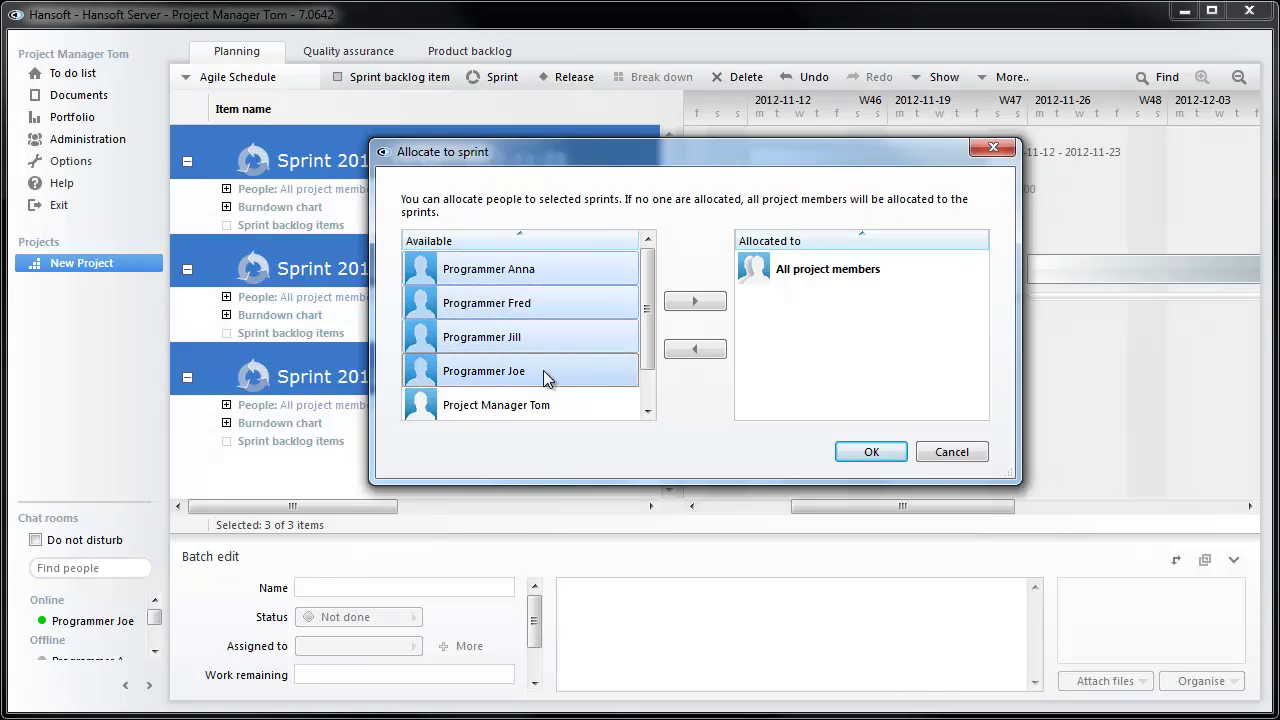
pyautogui.click(703, 305)
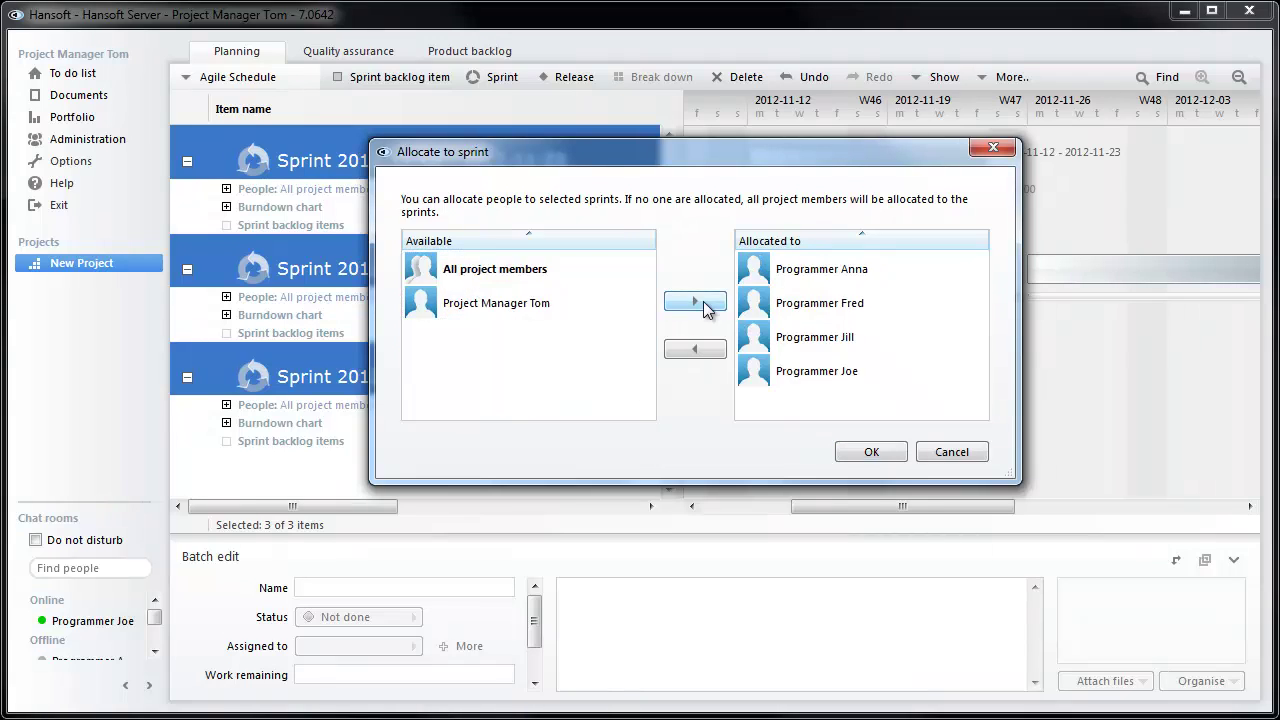
pyautogui.click(871, 452)
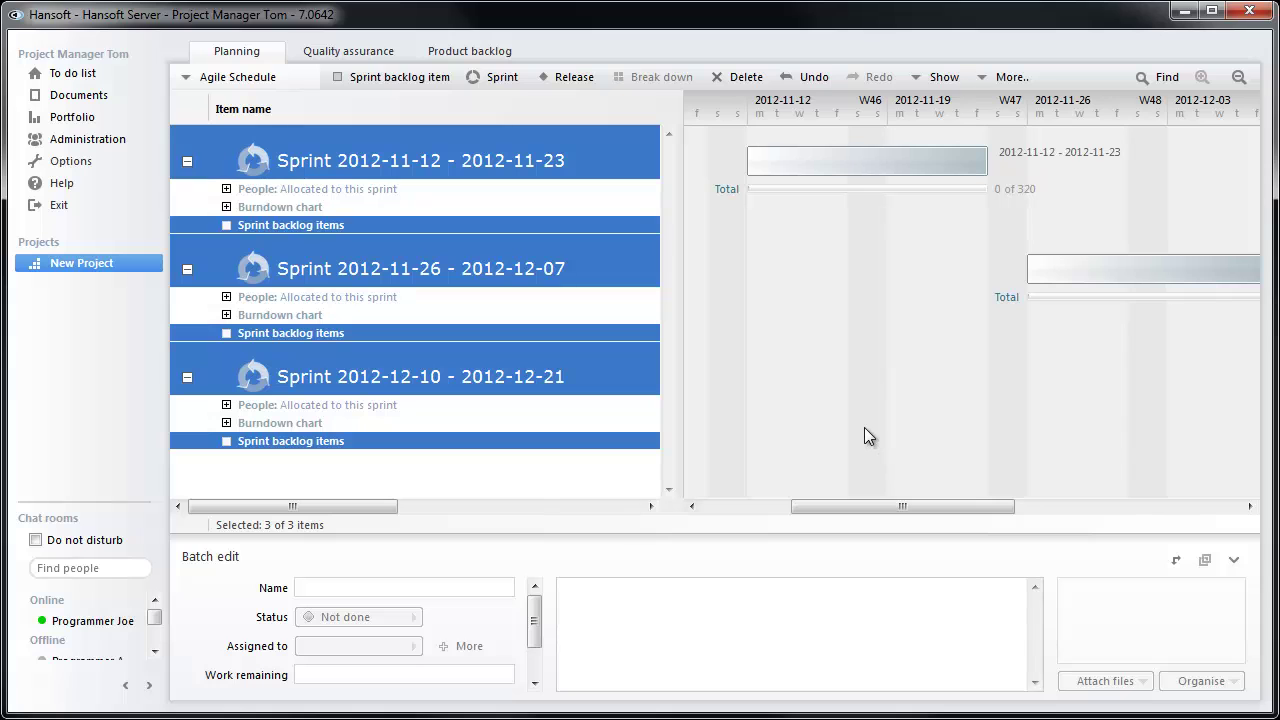
# - Open the product backlog below the plan and drag User story 1 into sprint one's backlog items
pyautogui.click(496, 60)
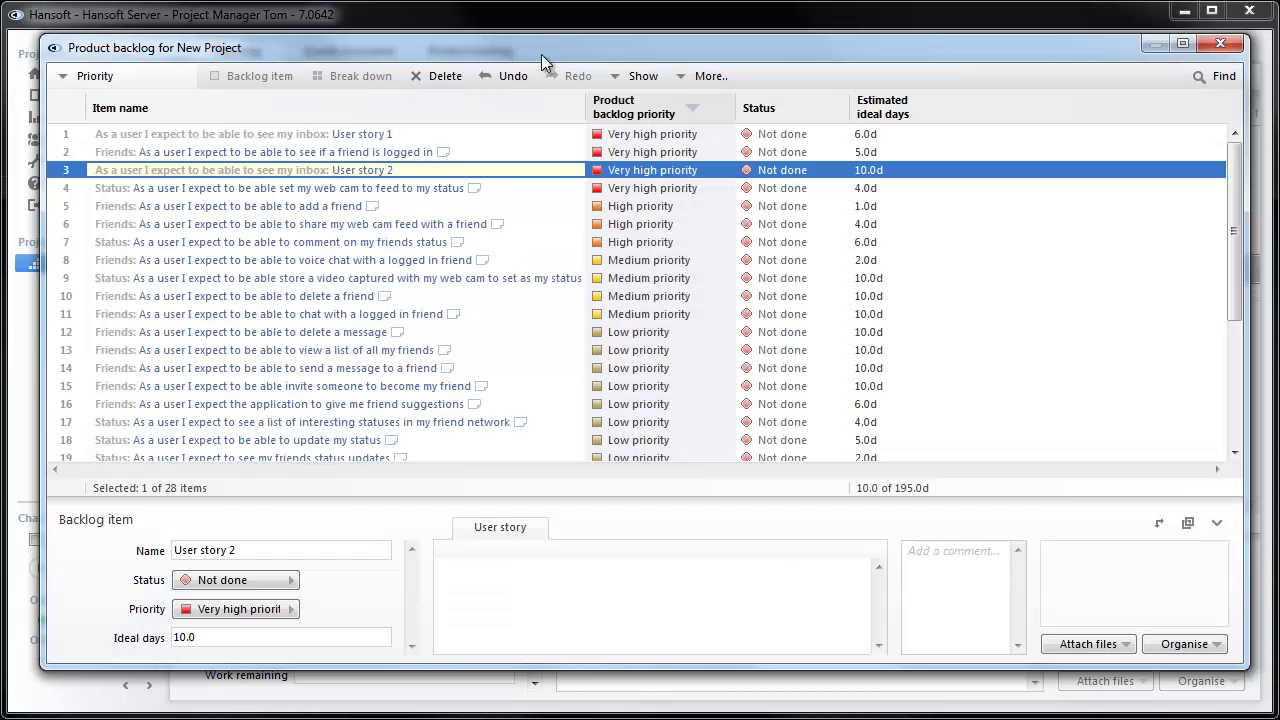
pyautogui.moveTo(556, 40); pyautogui.dragTo(540, 342)
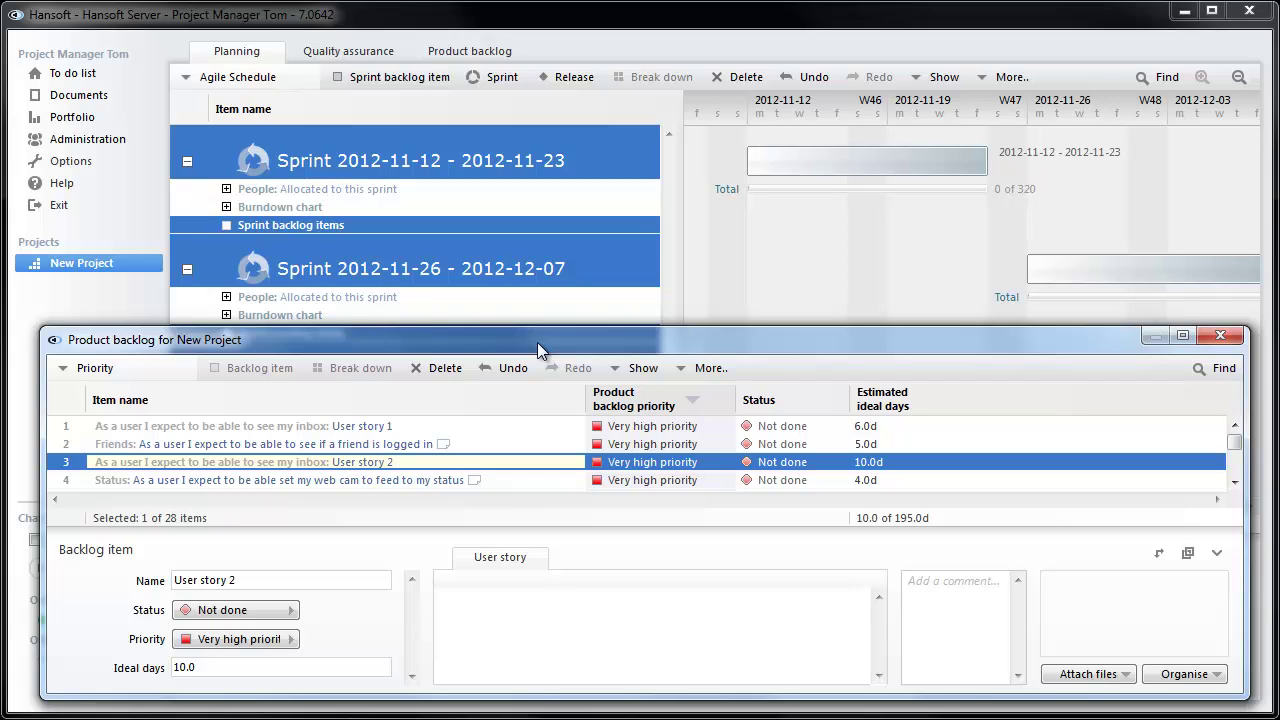
pyautogui.click(505, 426)
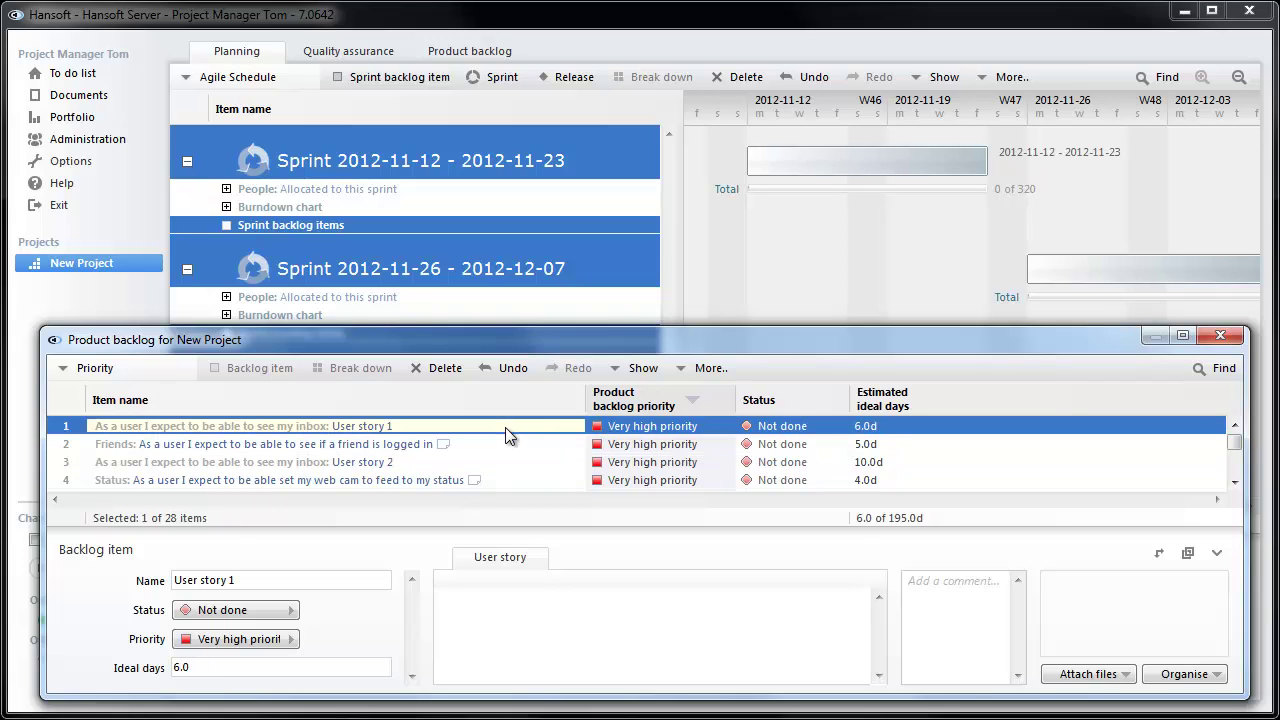
pyautogui.moveTo(505, 426); pyautogui.dragTo(492, 237)
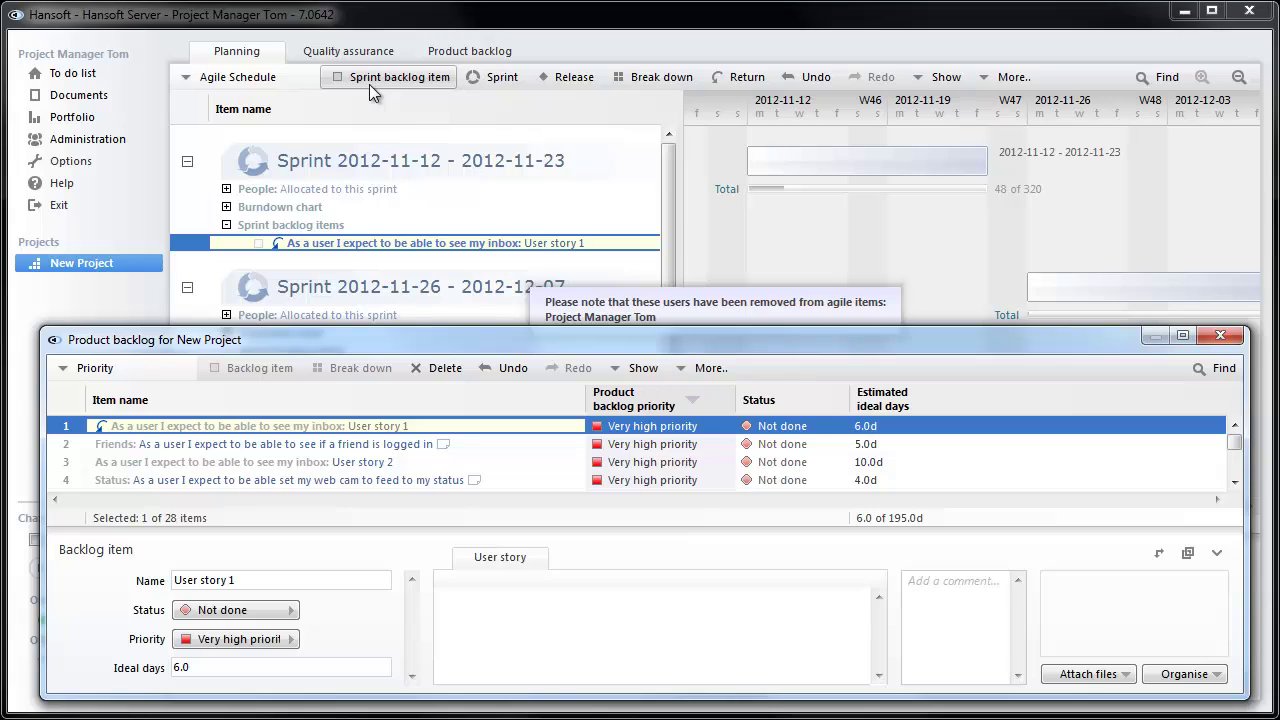
# - Add three sub-tasks under User story 1 named Task 1, Task 2 and Task 3
pyautogui.click(641, 87)
pyautogui.click(395, 77)
pyautogui.click(395, 77)
pyautogui.click(370, 265)
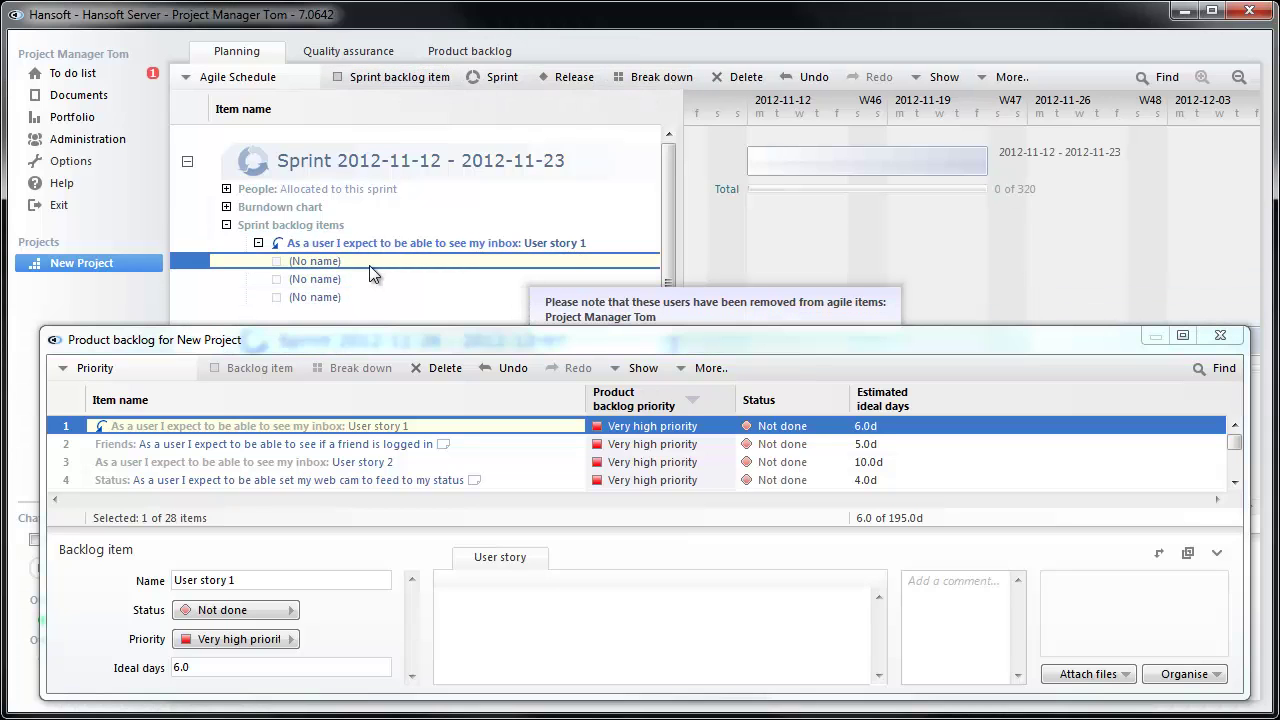
pyautogui.write('Task 1')
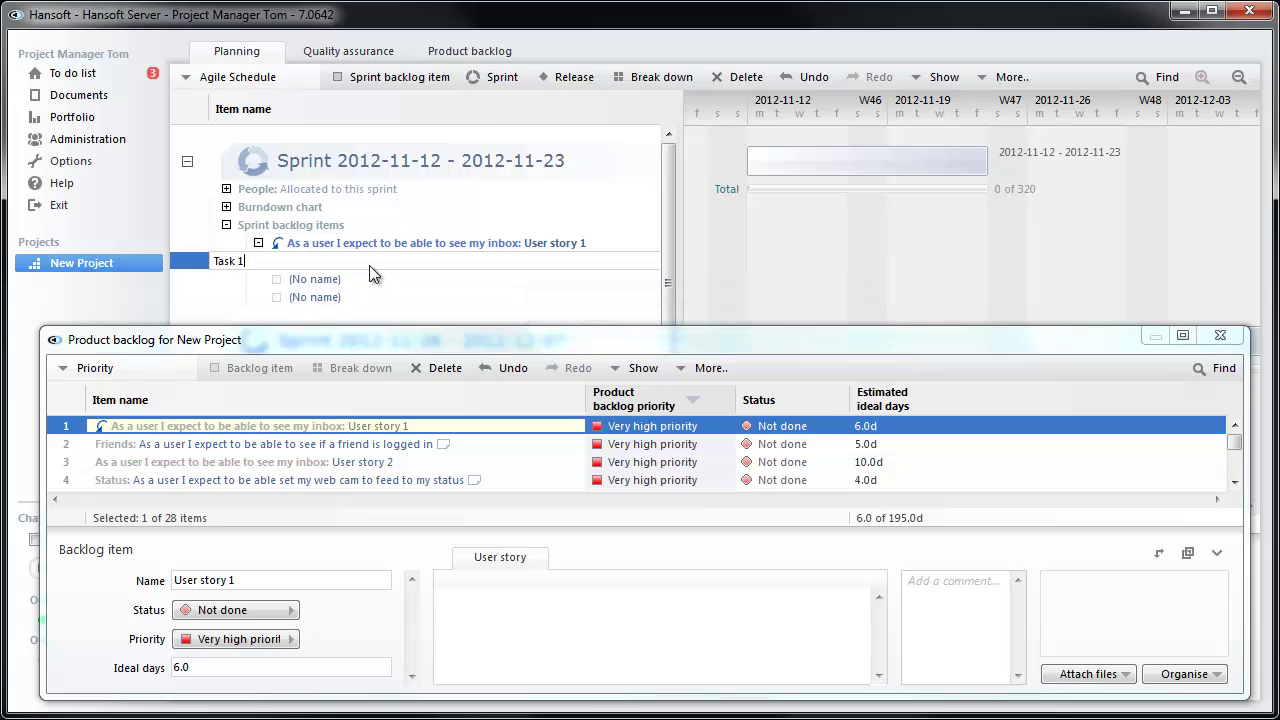
pyautogui.press('Return')
pyautogui.write('Task 2')
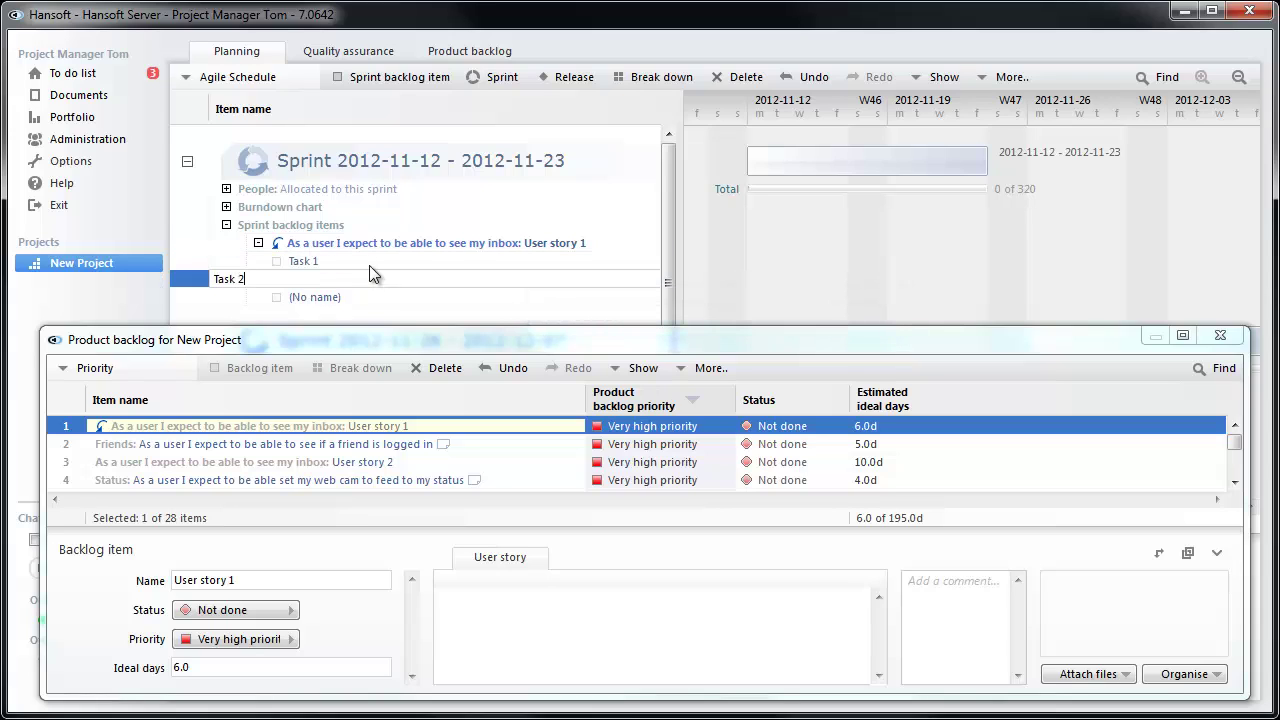
pyautogui.press('Return')
pyautogui.write('Task 2')
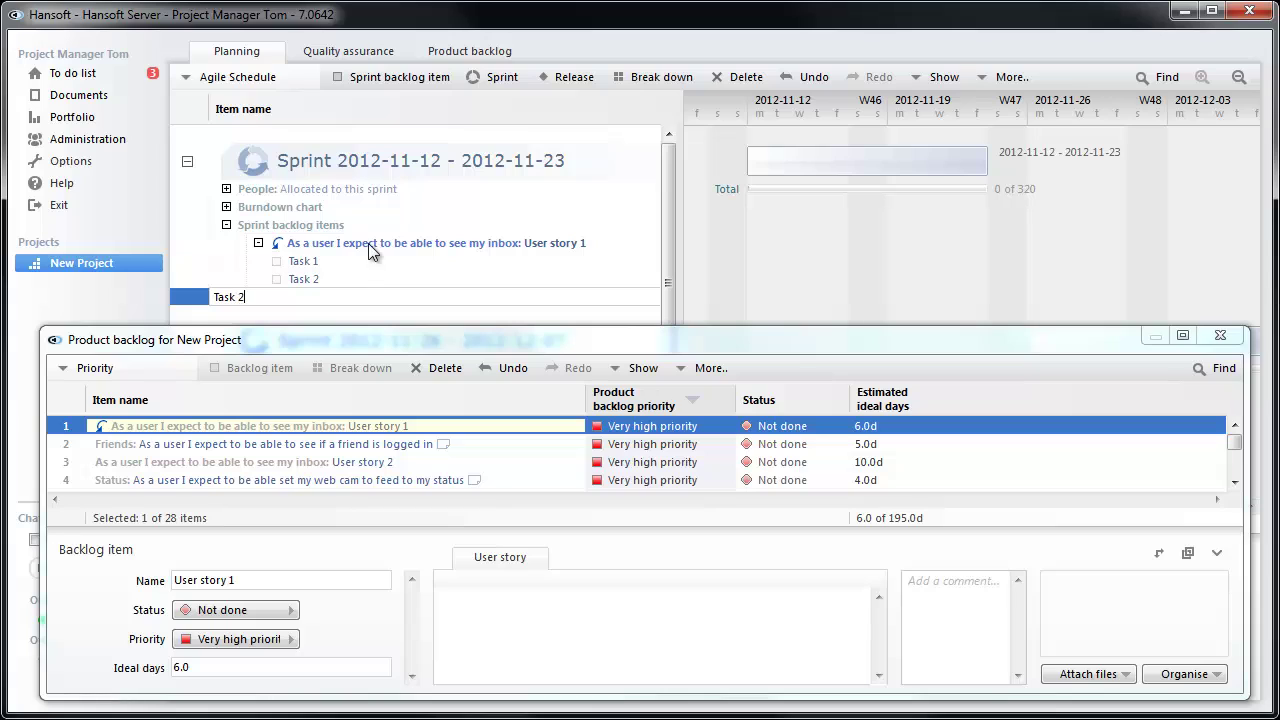
pyautogui.press('BackSpace')
pyautogui.write('3')
pyautogui.click(684, 286)
# - Enter work remaining of 8h, 16h and 4h for Tasks 1–3
pyautogui.moveTo(684, 278); pyautogui.dragTo(1030, 276)
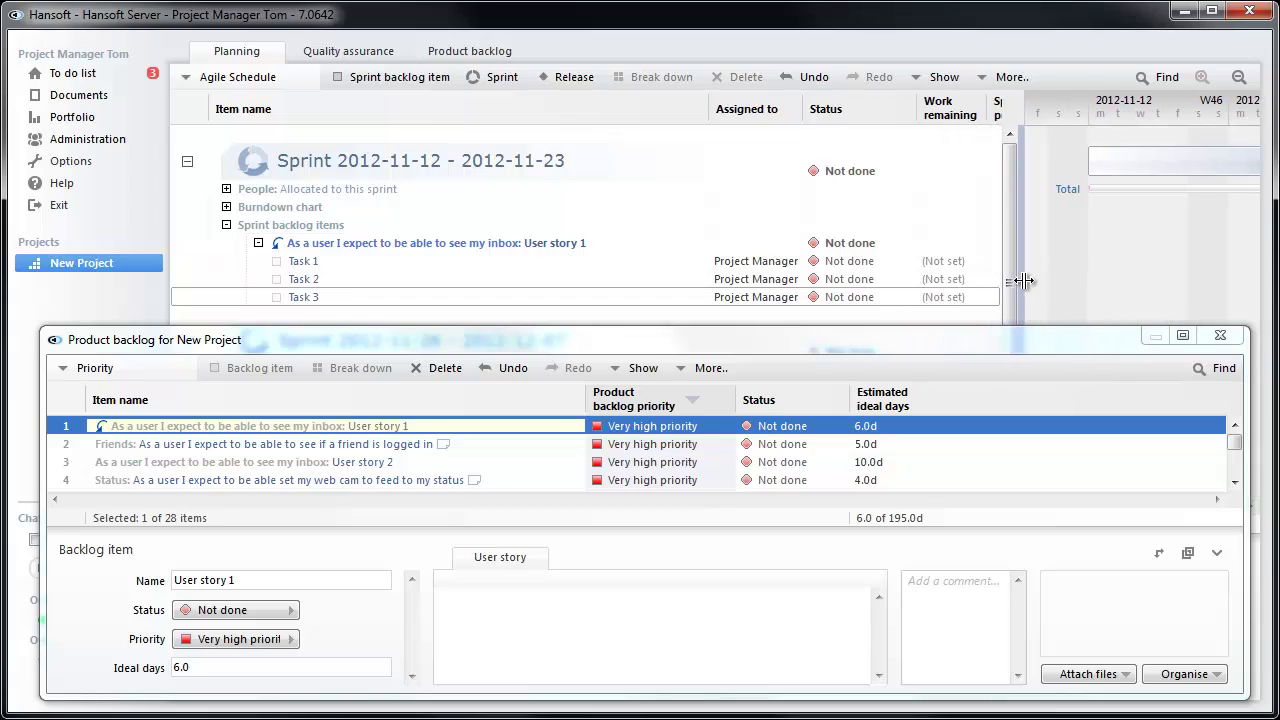
pyautogui.click(969, 264)
pyautogui.write('8')
pyautogui.click(958, 280)
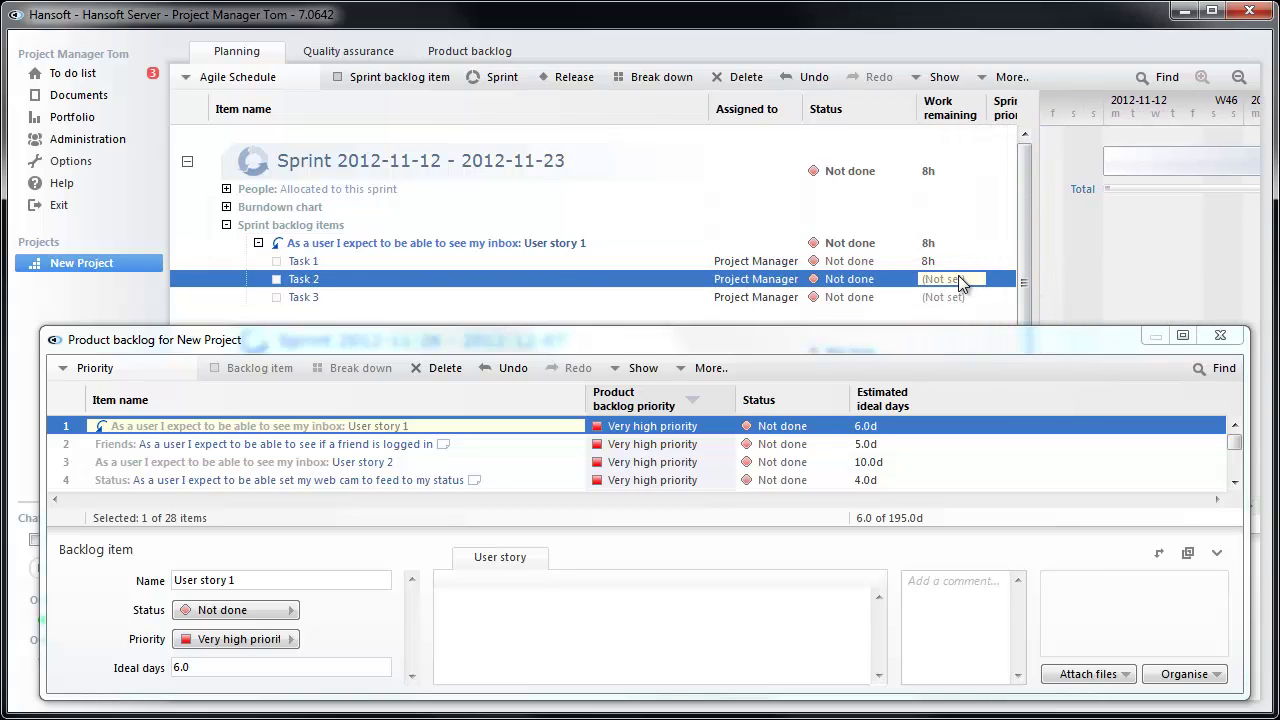
pyautogui.write('16')
pyautogui.click(942, 300)
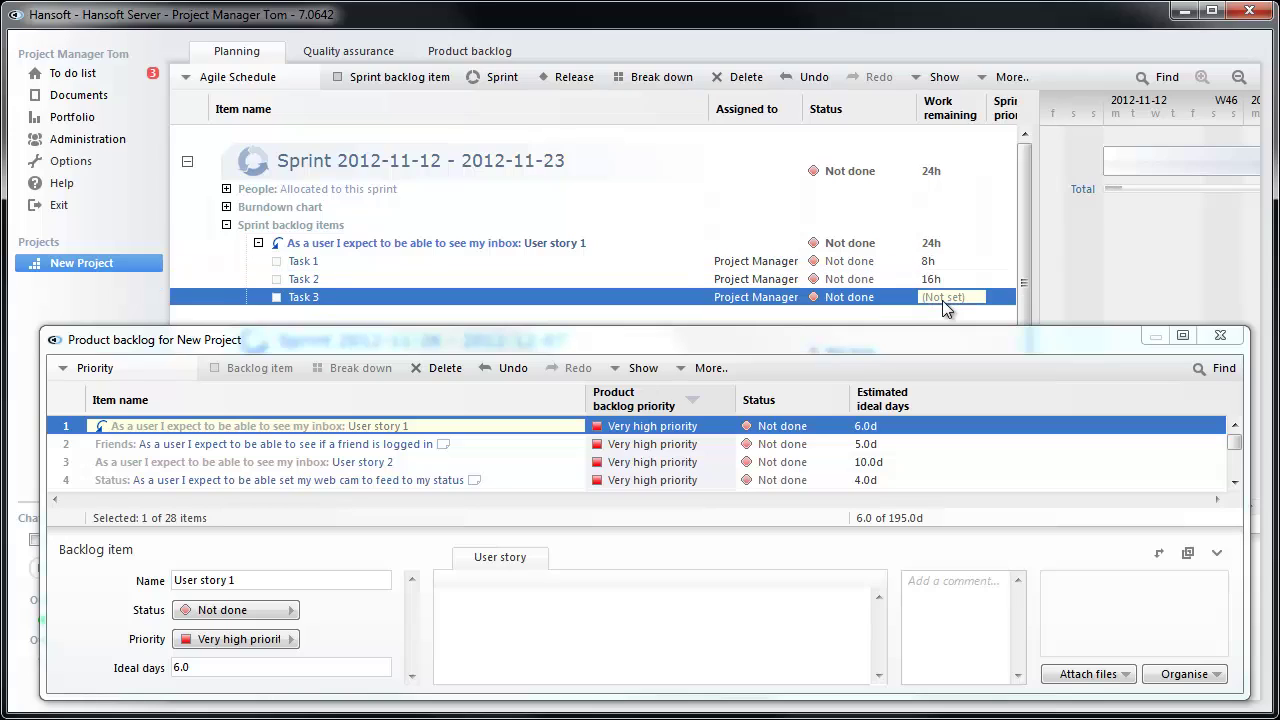
pyautogui.write('4')
pyautogui.click(936, 280)
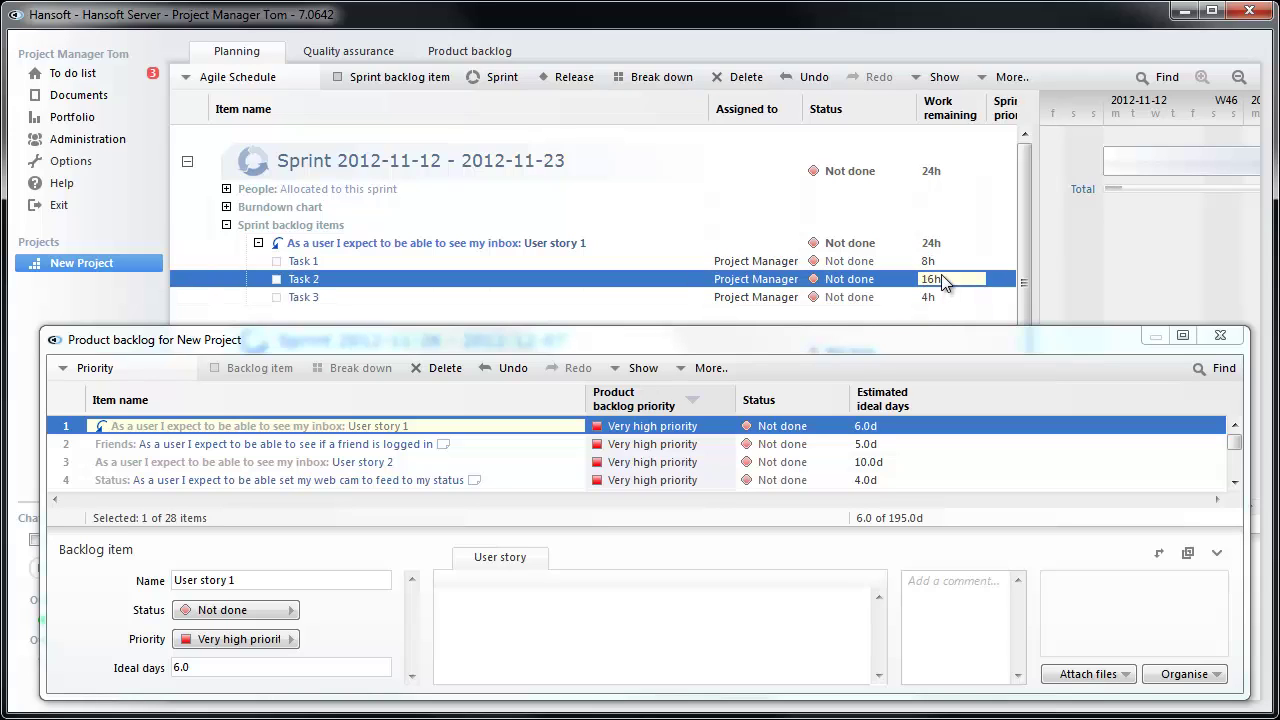
# - Assign Tasks 1 and 2 to one programmer and Task 3 to another
pyautogui.click(792, 261)
pyautogui.click(790, 261)
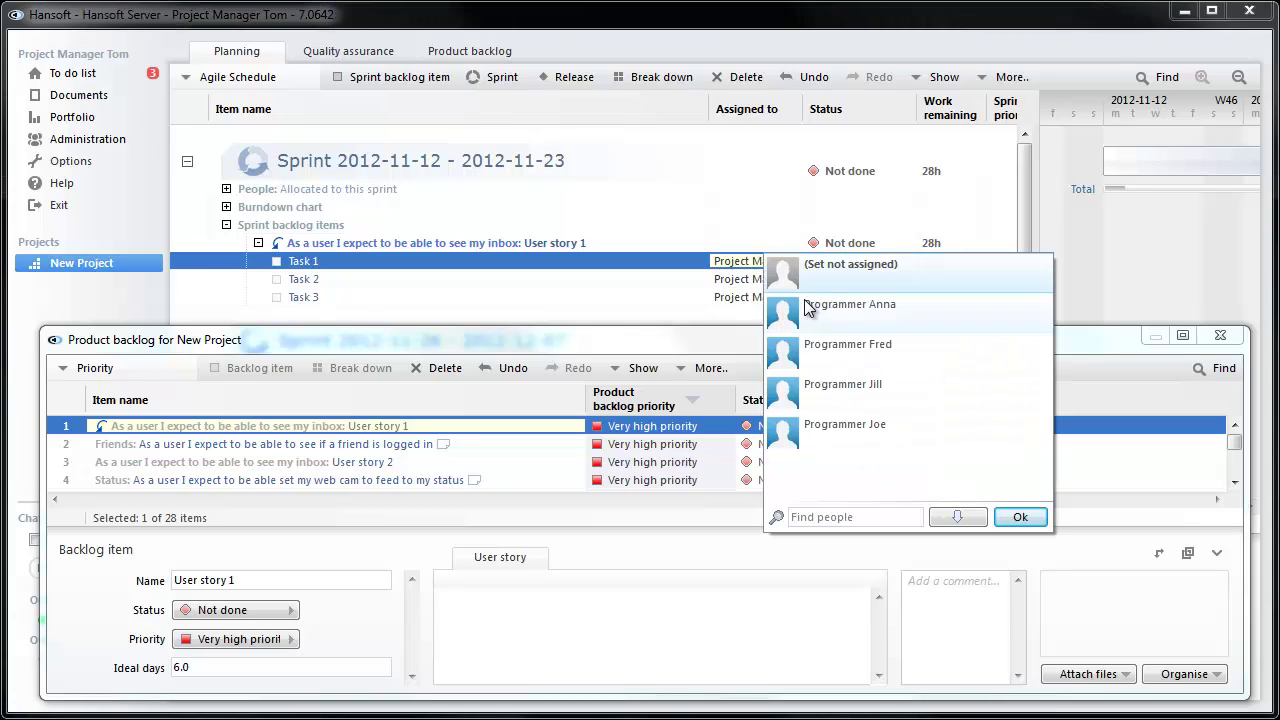
pyautogui.click(808, 308)
pyautogui.doubleClick(766, 278)
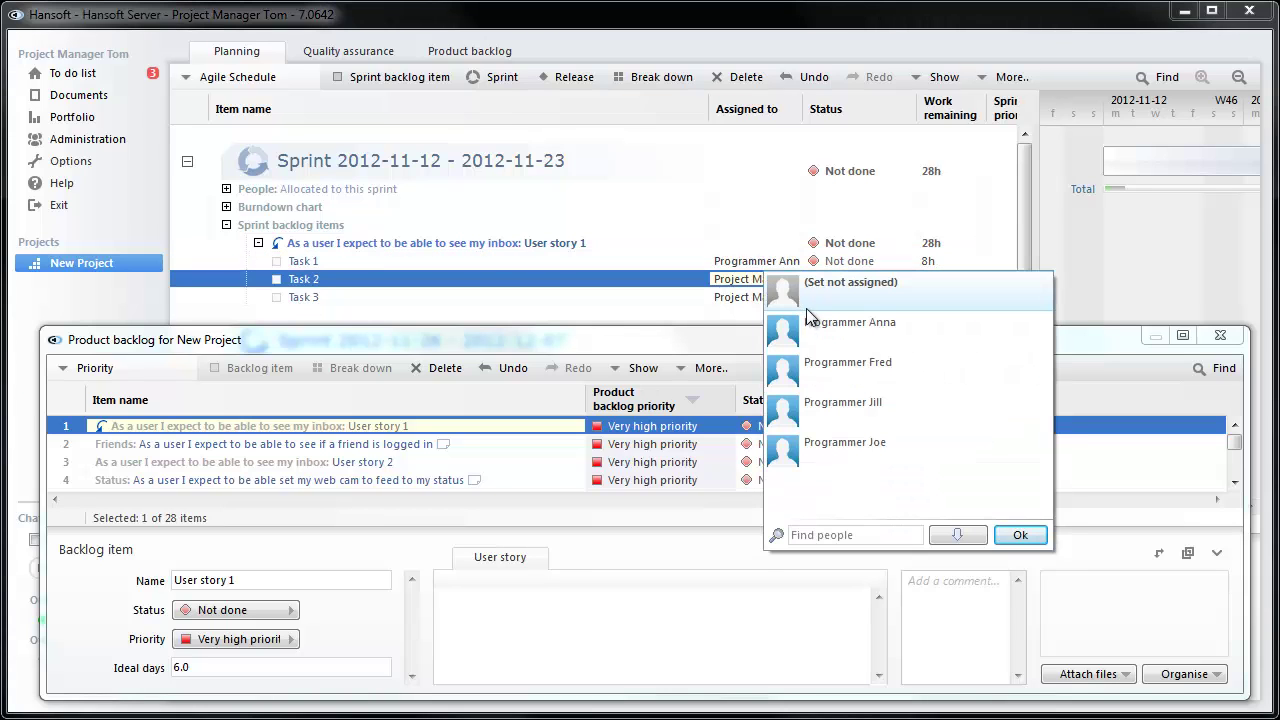
pyautogui.click(812, 330)
pyautogui.doubleClick(766, 297)
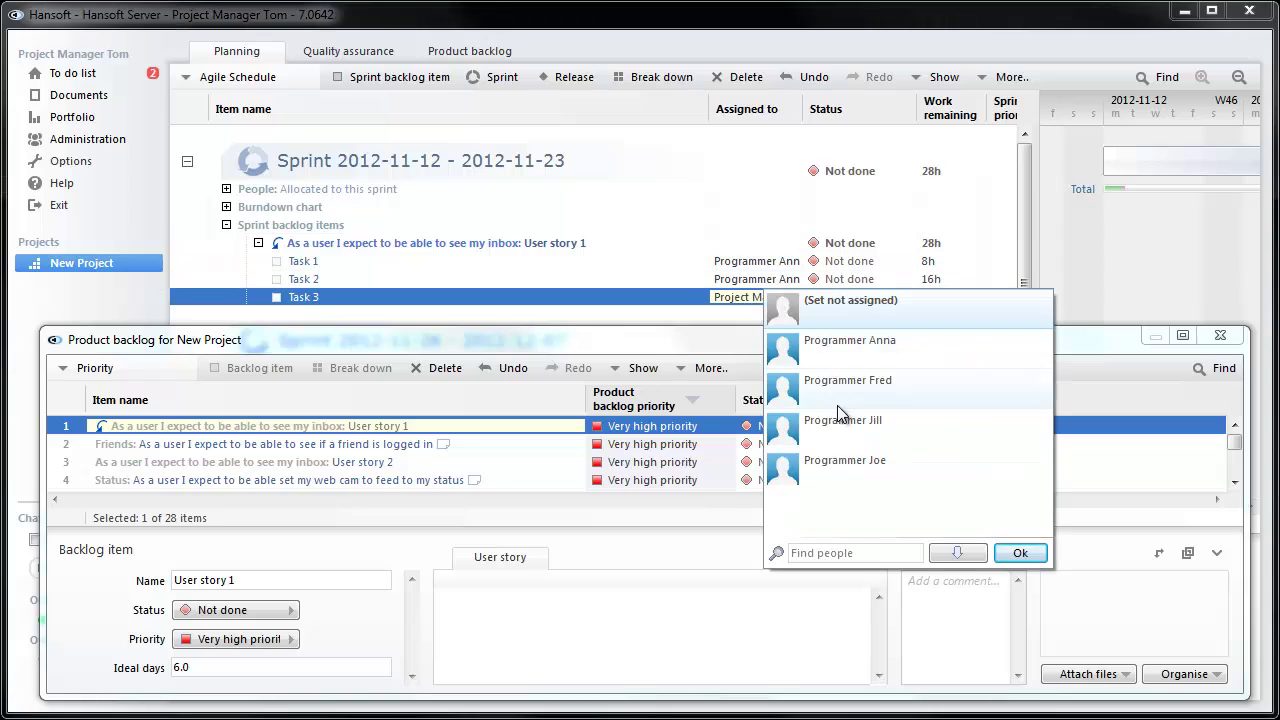
pyautogui.click(845, 460)
pyautogui.scroll(-1, 733, 278)
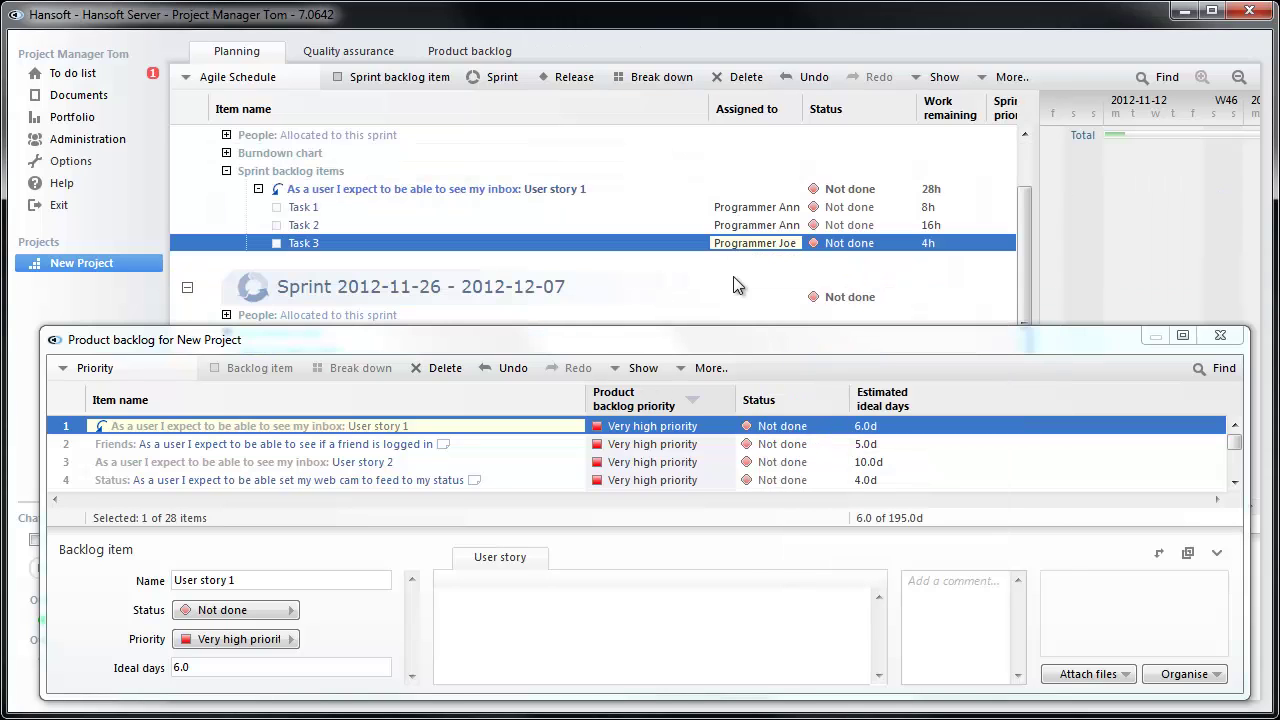
# - Add the Friends story to the first sprint with sub-task rows, outdenting it one level
pyautogui.click(666, 444)
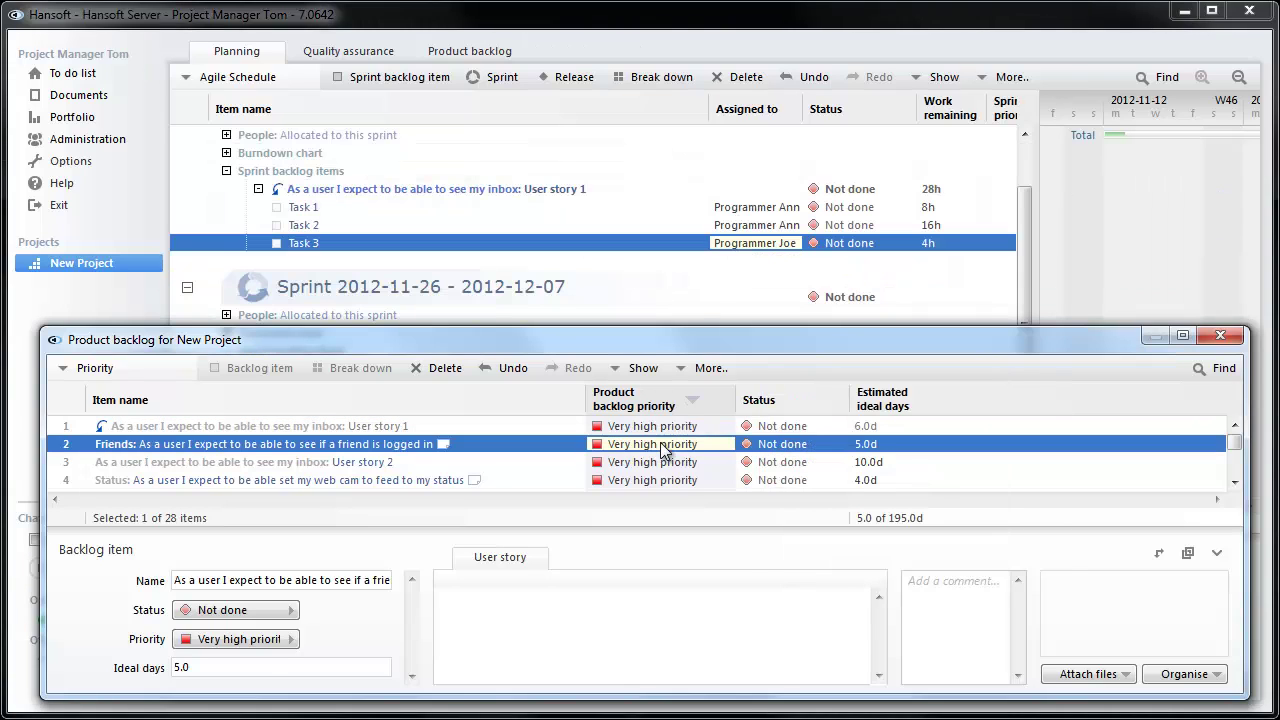
pyautogui.moveTo(630, 298); pyautogui.dragTo(630, 269)
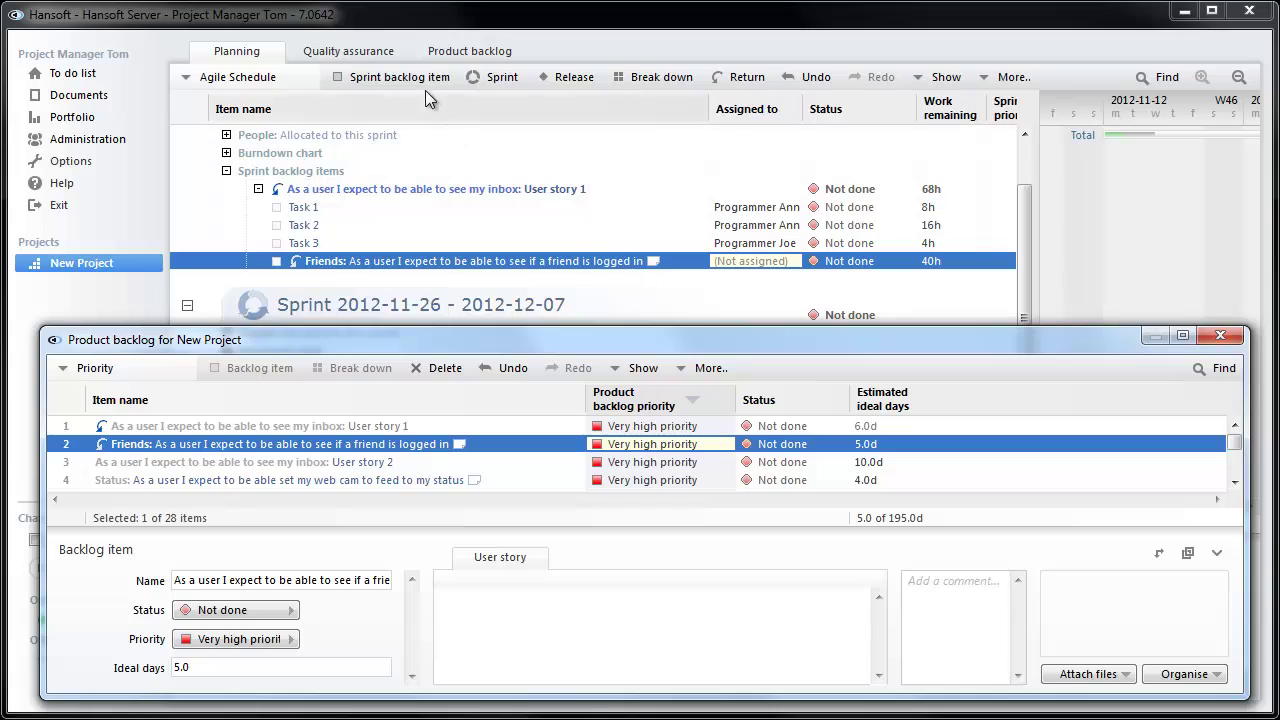
pyautogui.click(618, 80)
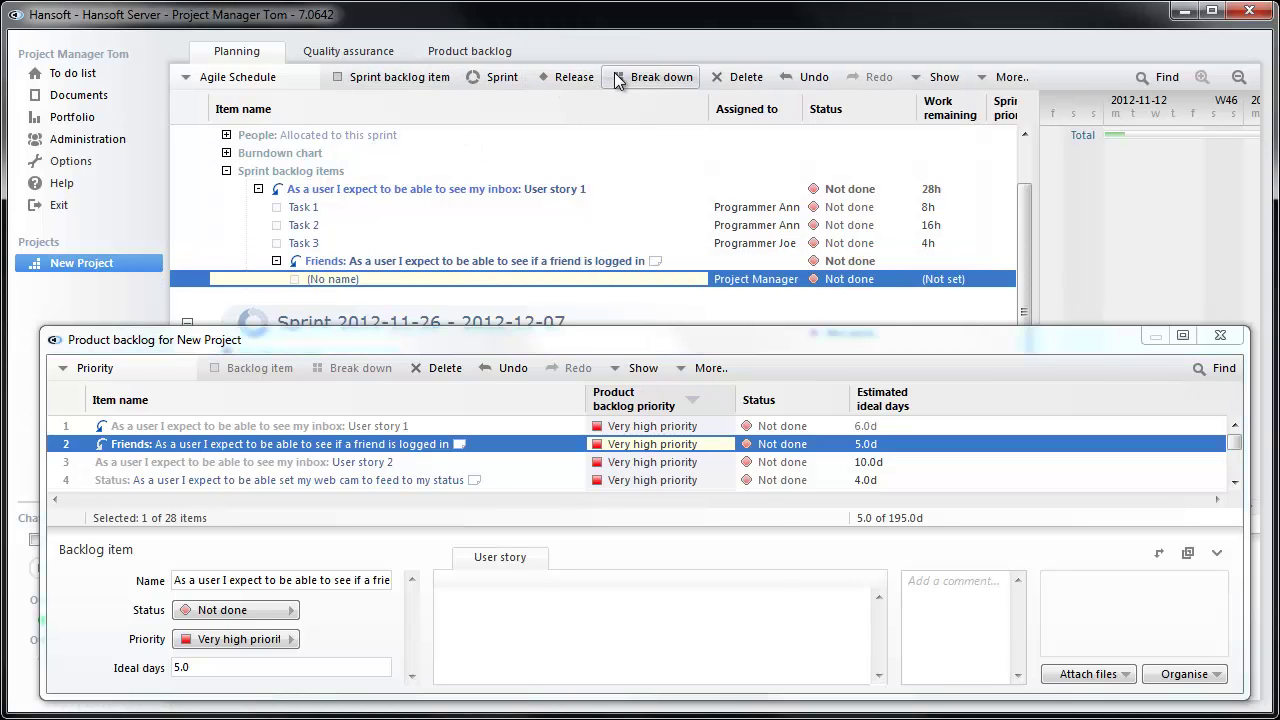
pyautogui.click(391, 76)
pyautogui.click(391, 76)
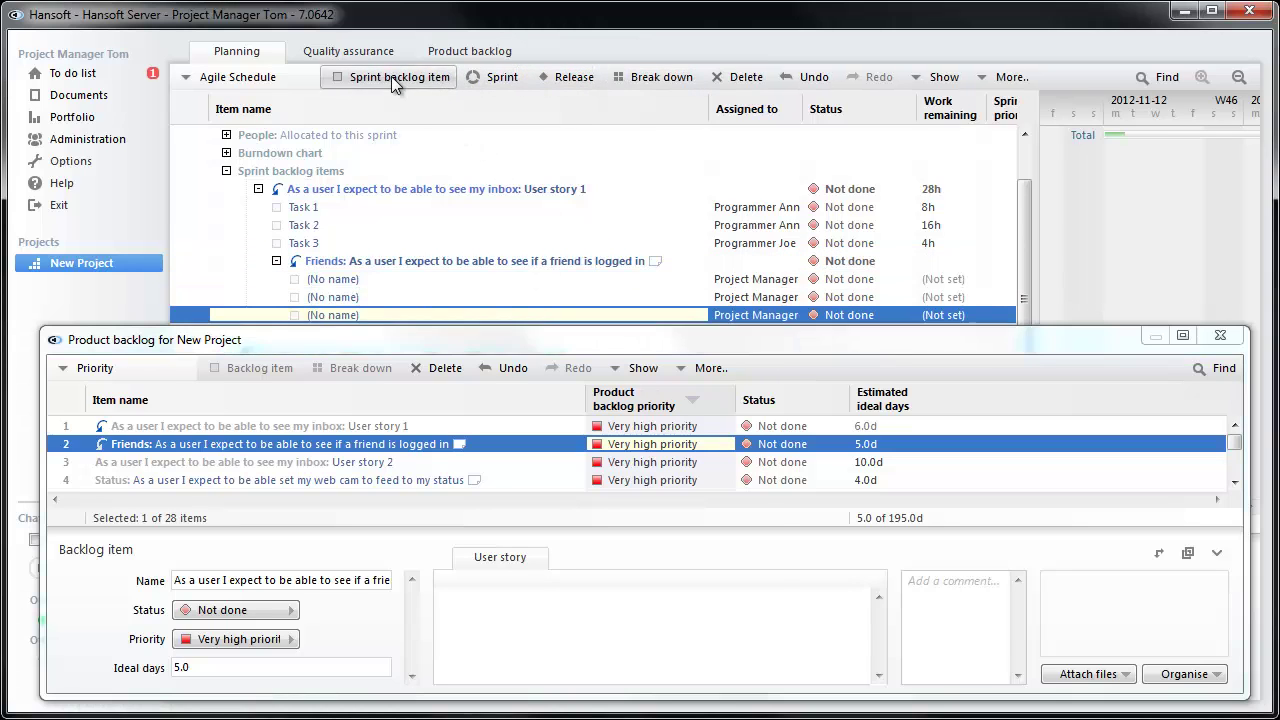
pyautogui.click(391, 76)
pyautogui.click(438, 224)
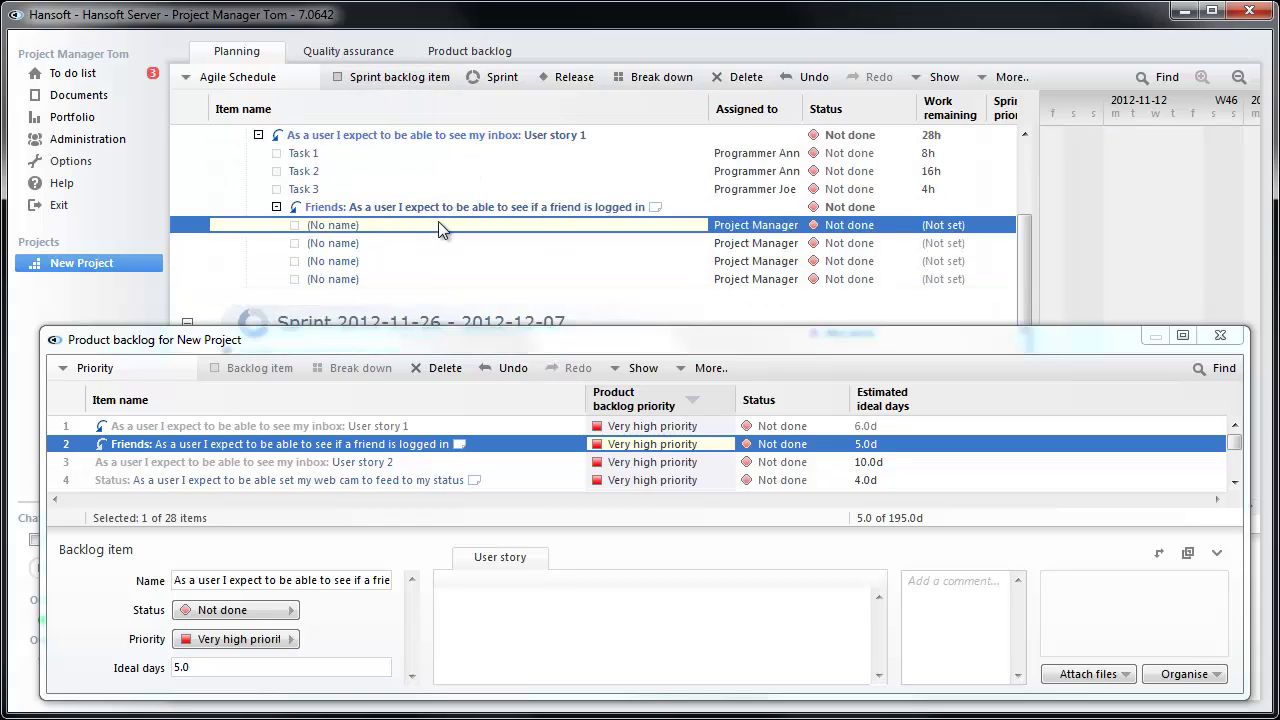
pyautogui.click(415, 192)
pyautogui.click(423, 210)
pyautogui.hotkey('shift', 'Tab')
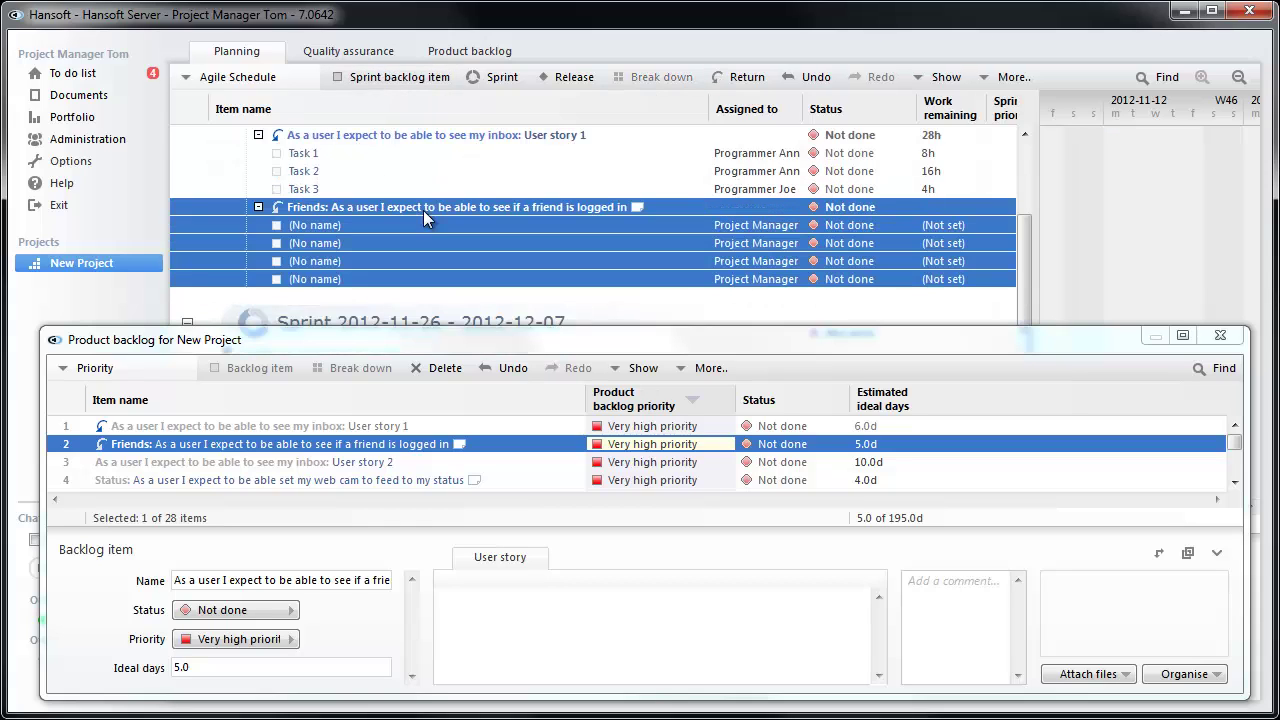
# - Name the Friends story's sub-tasks Task 4, Task 5, Task 6 and Task 7
pyautogui.click(425, 221)
pyautogui.write('Task')
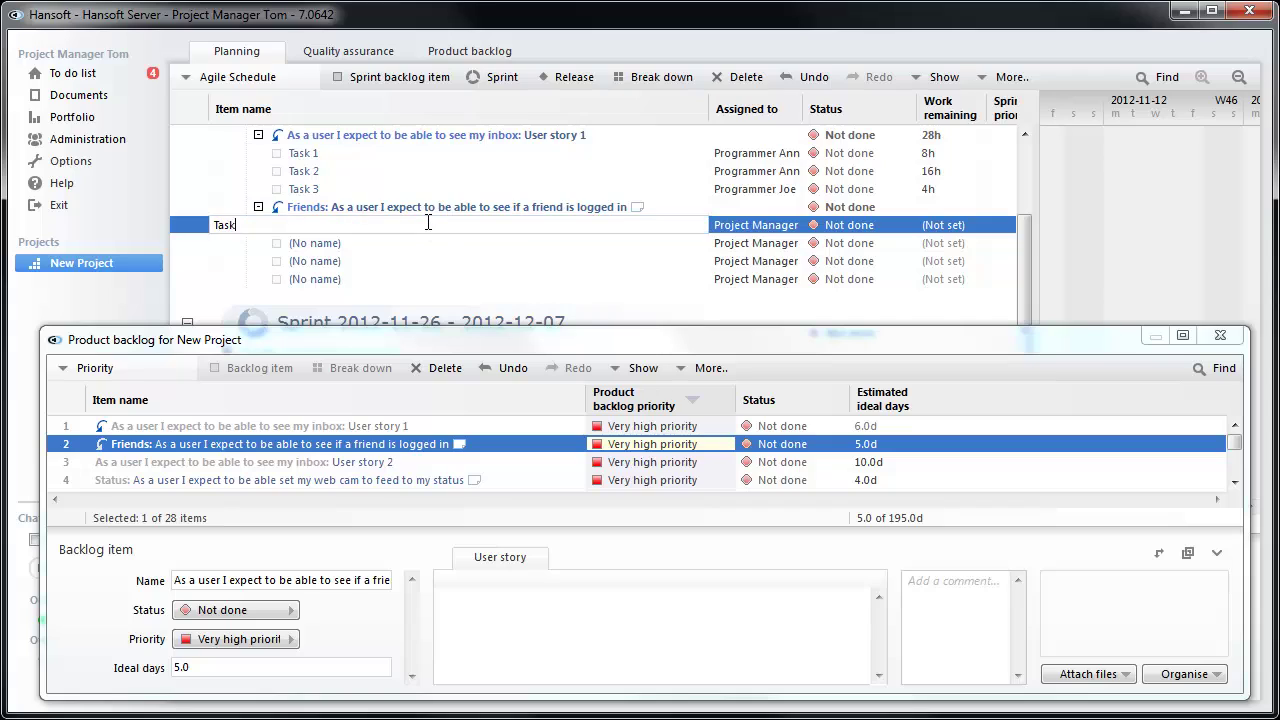
pyautogui.write(' 4')
pyautogui.press('Return')
pyautogui.write('Task 5')
pyautogui.press('Return')
pyautogui.write('Task 6')
pyautogui.press('Return')
pyautogui.write('Task 7')
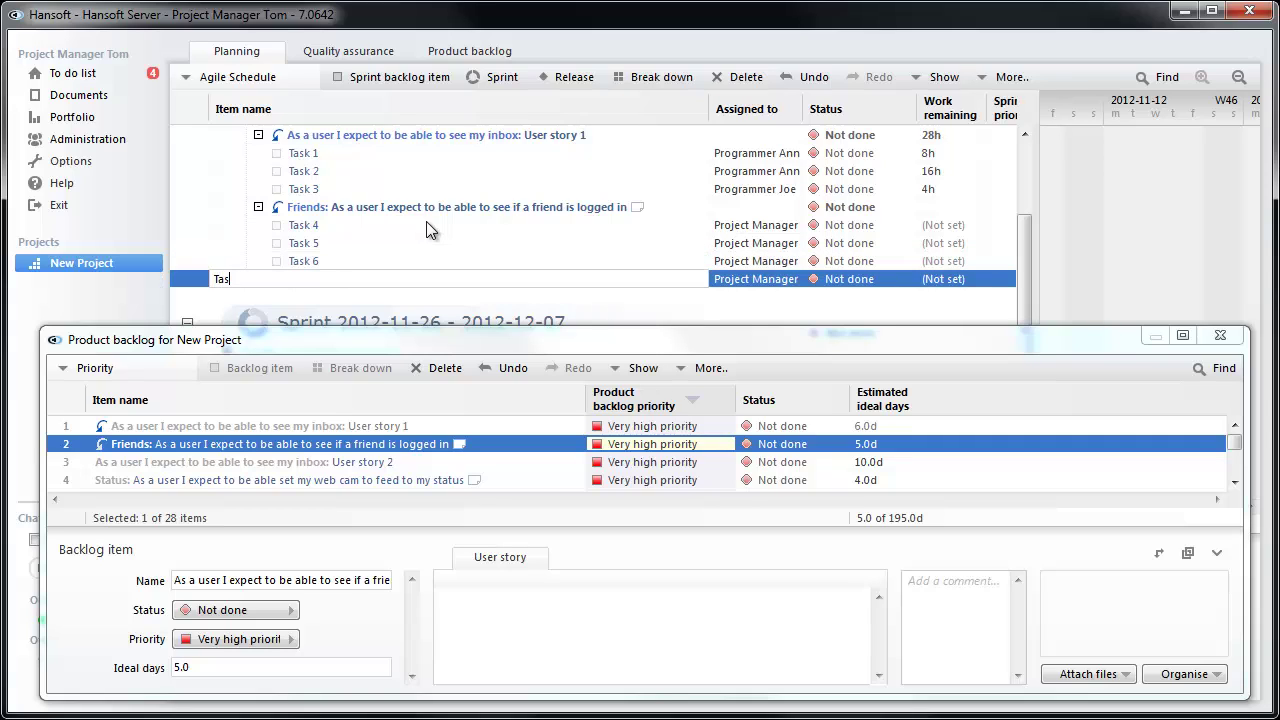
pyautogui.click(745, 243)
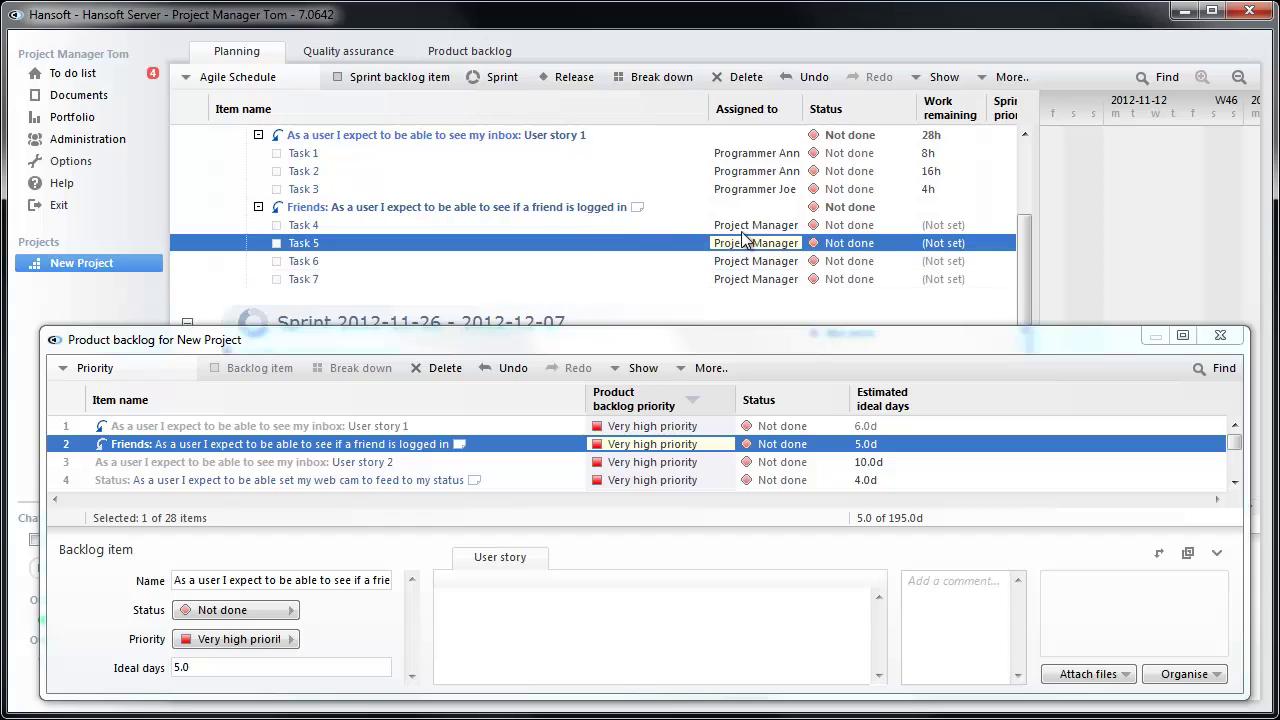
# - Assign a programmer to each of Tasks 4 through 7
pyautogui.click(752, 227)
pyautogui.click(752, 230)
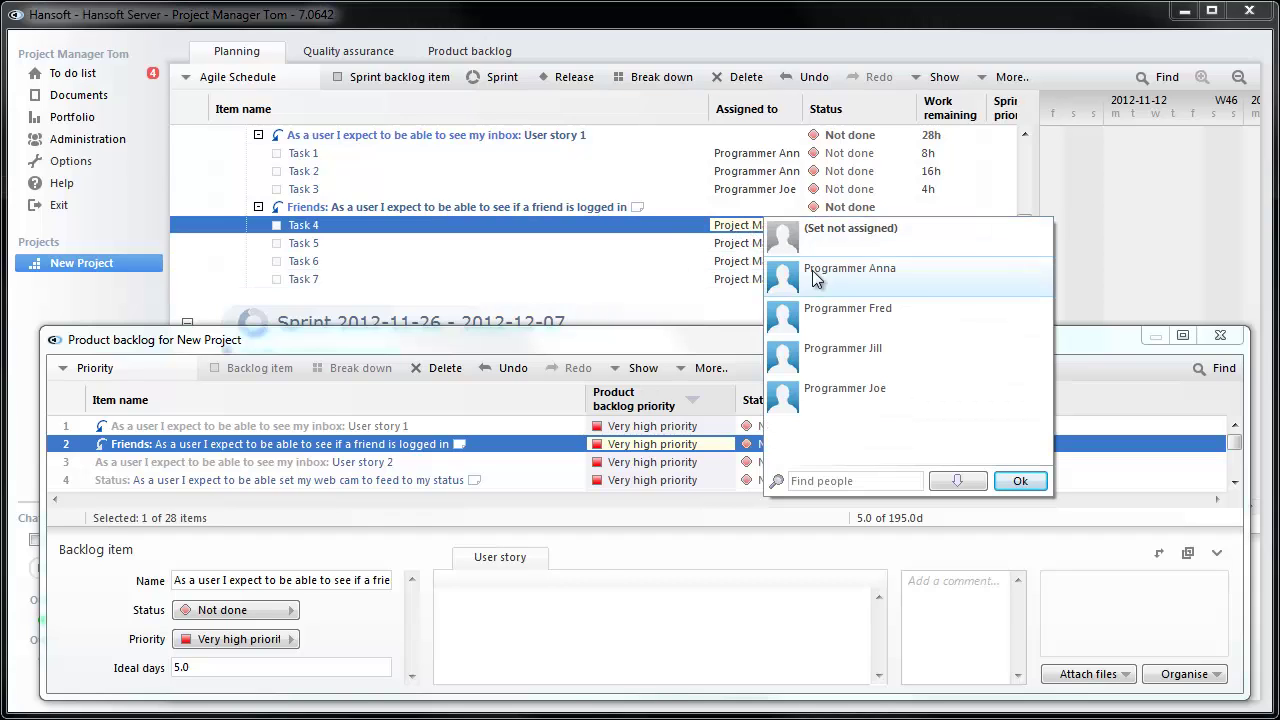
pyautogui.click(814, 285)
pyautogui.click(790, 250)
pyautogui.click(790, 252)
pyautogui.click(848, 330)
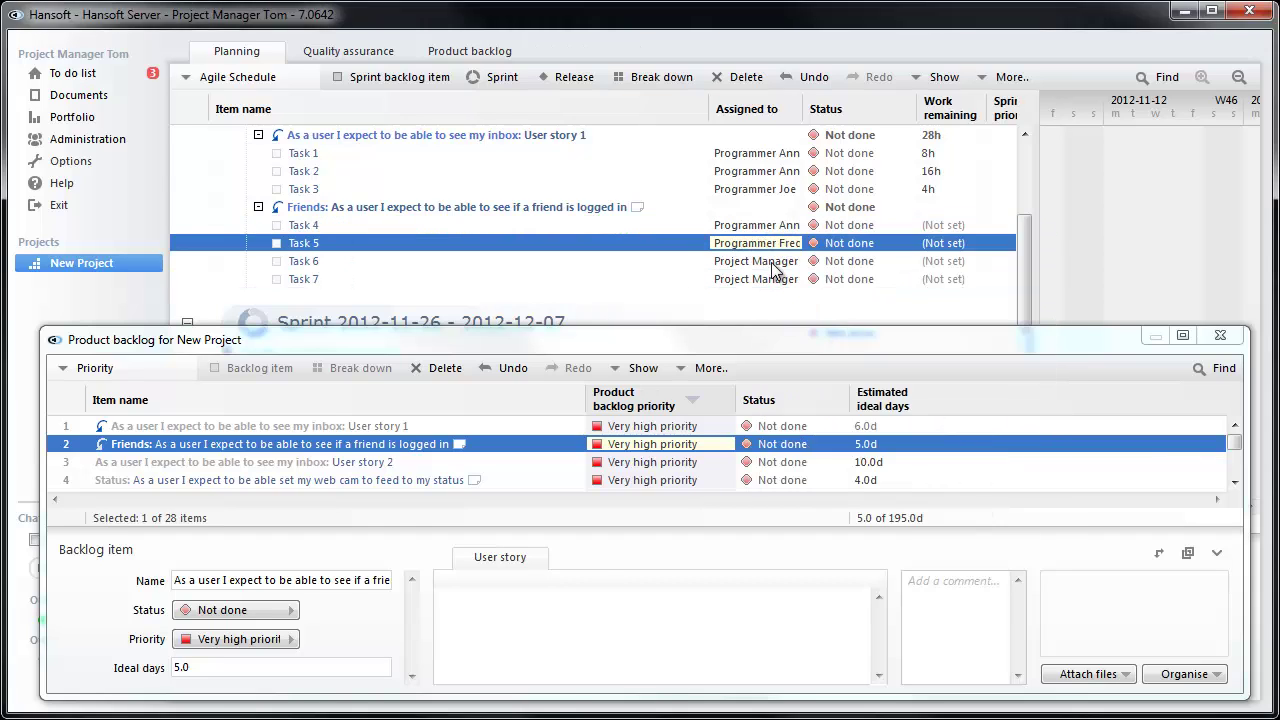
pyautogui.click(829, 378)
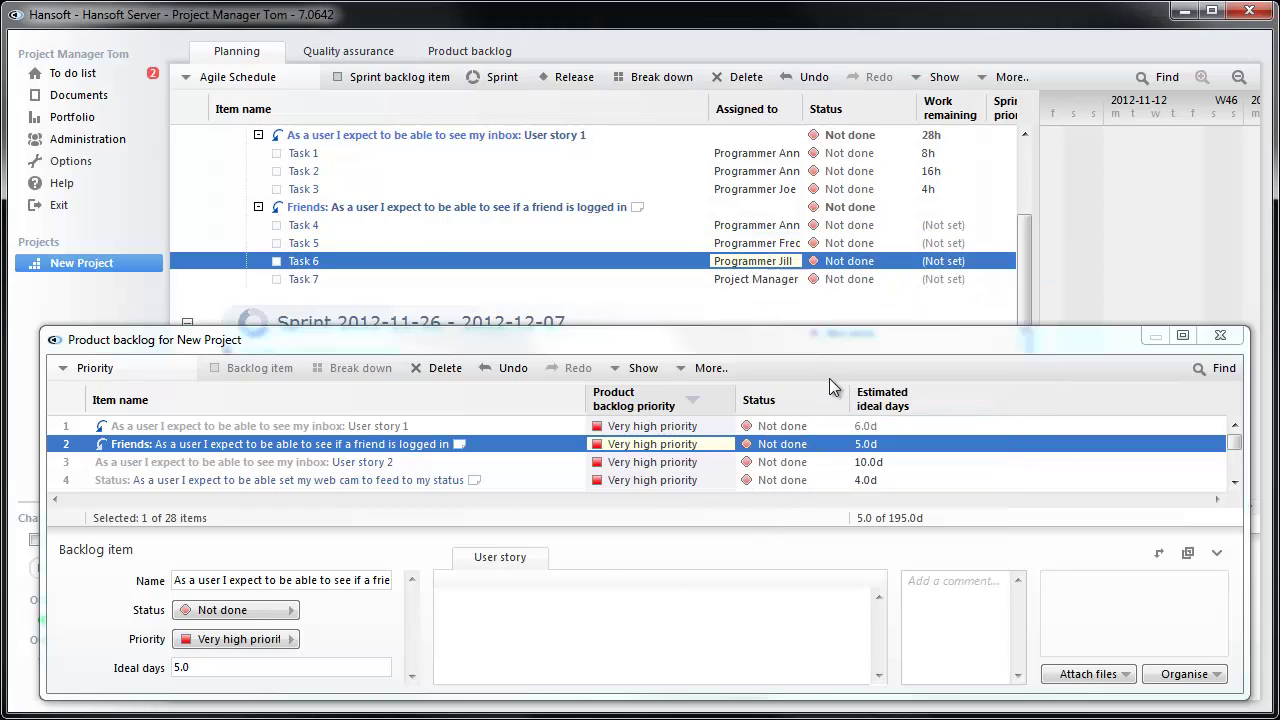
pyautogui.click(785, 279)
pyautogui.click(839, 440)
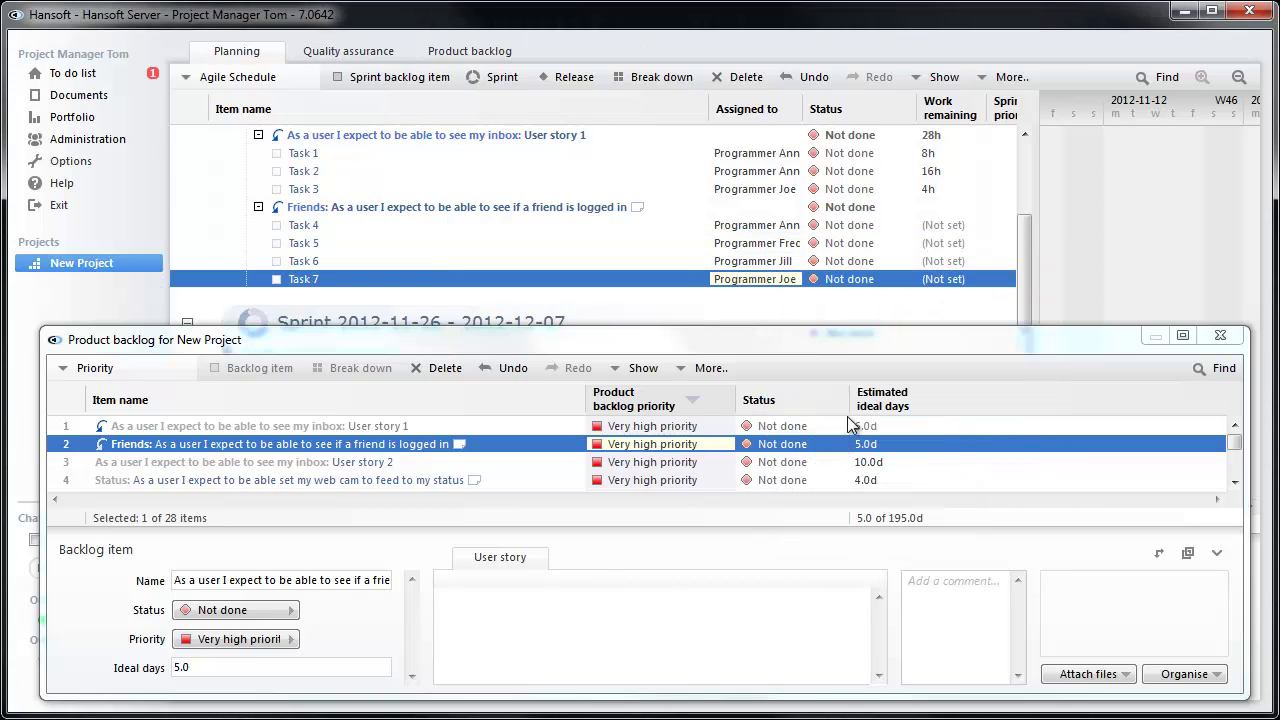
# - Estimate work remaining as 16h, 12h, 4h and 8h for Tasks 4–7
pyautogui.click(928, 225)
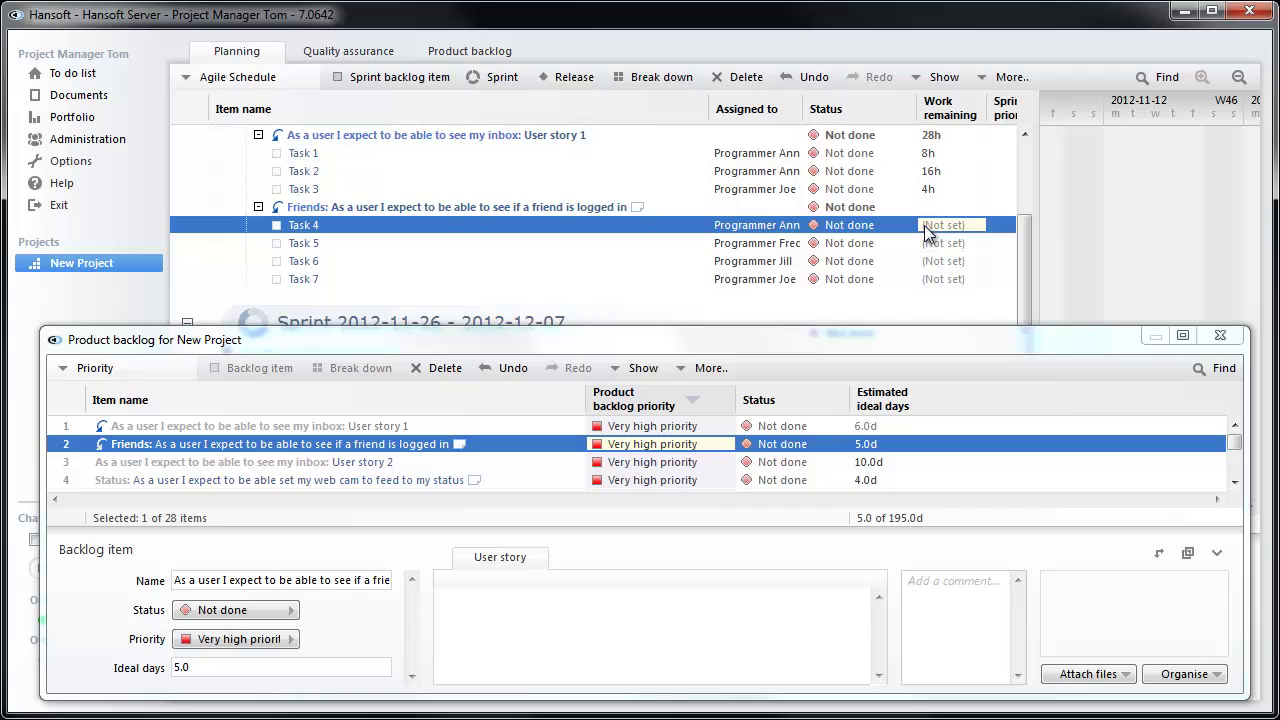
pyautogui.write('16')
pyautogui.click(943, 250)
pyautogui.write('12')
pyautogui.click(943, 262)
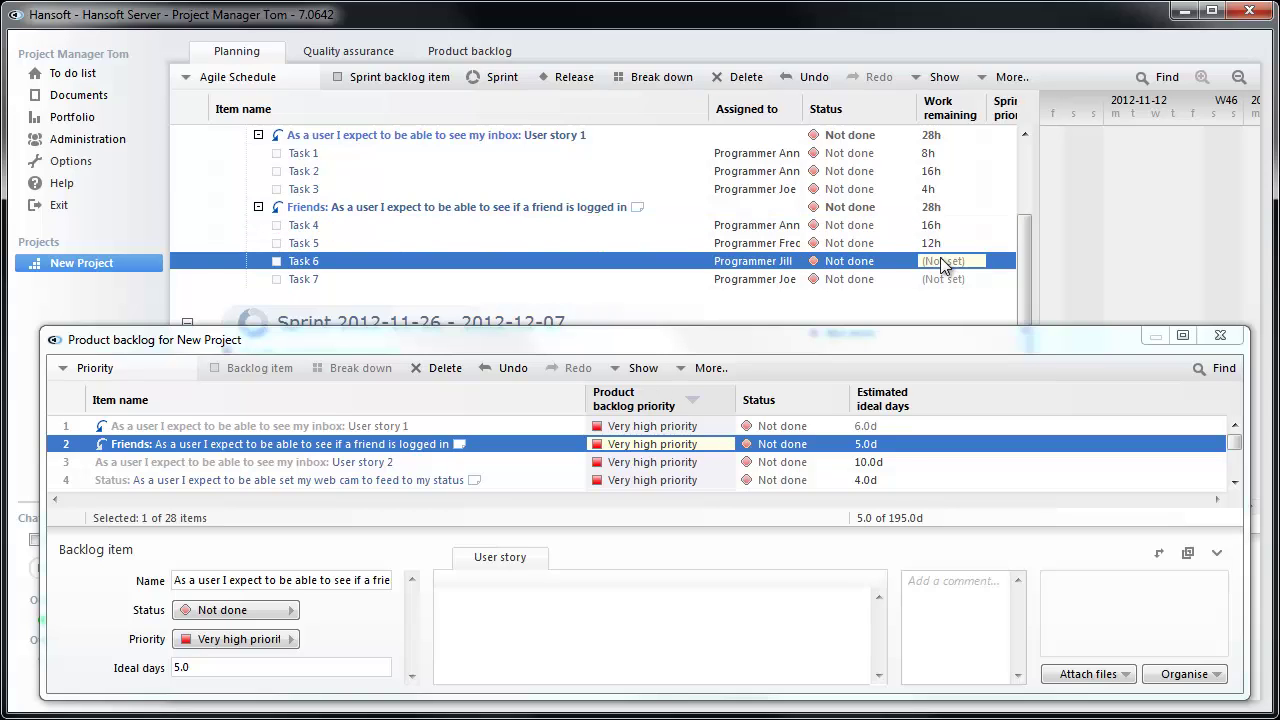
pyautogui.write('4')
pyautogui.click(938, 275)
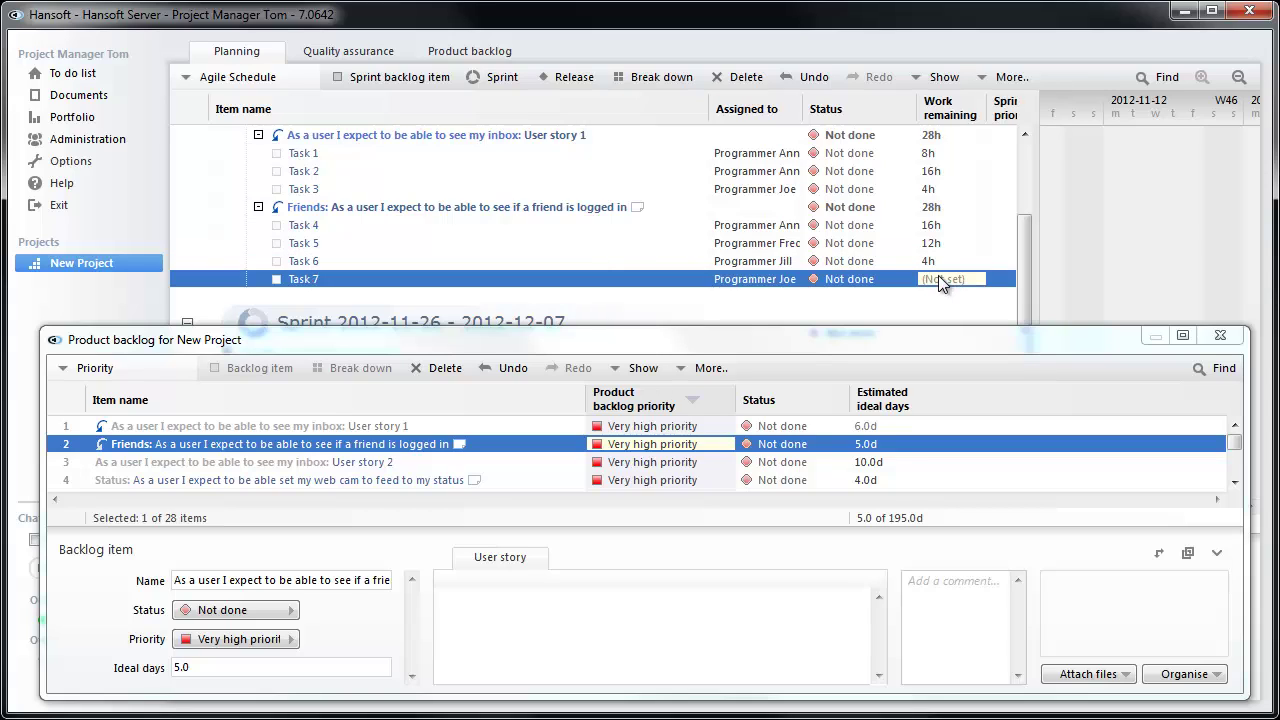
pyautogui.write('8')
pyautogui.click(912, 245)
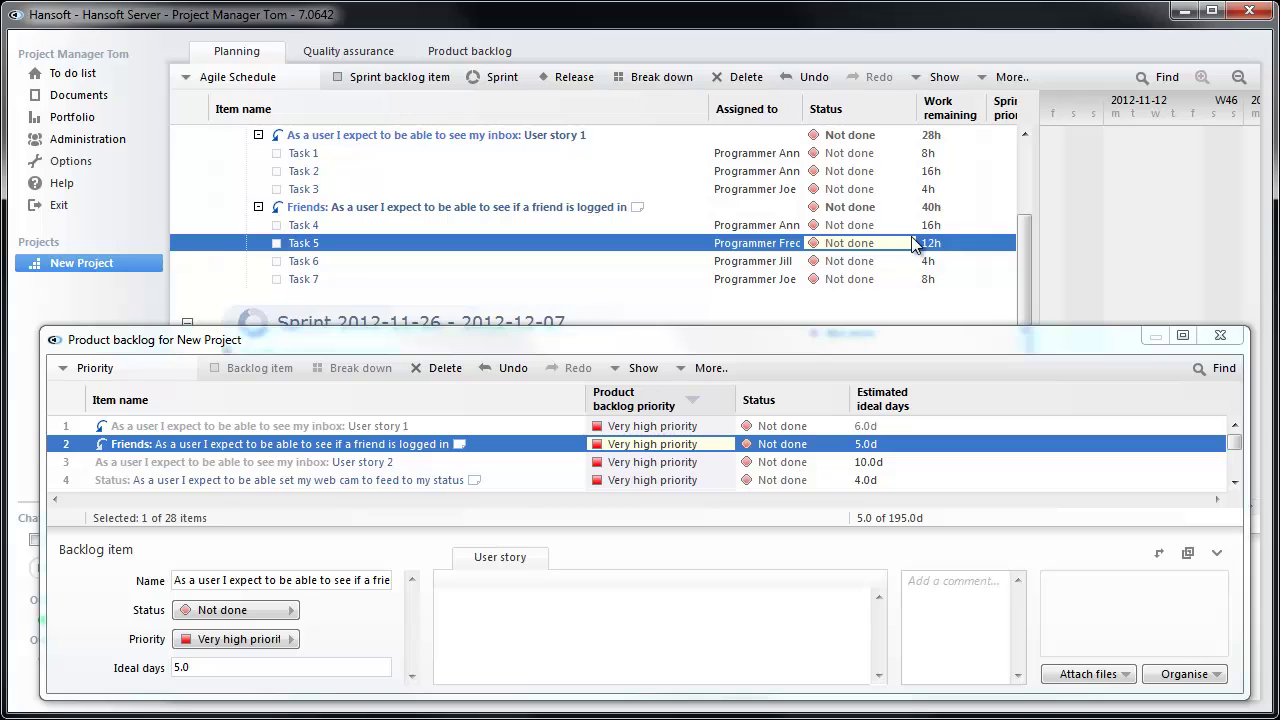
# - Close the Product backlog and expand the sprint's People node to view each programmer's hours allocated
pyautogui.scroll(1, 912, 245)
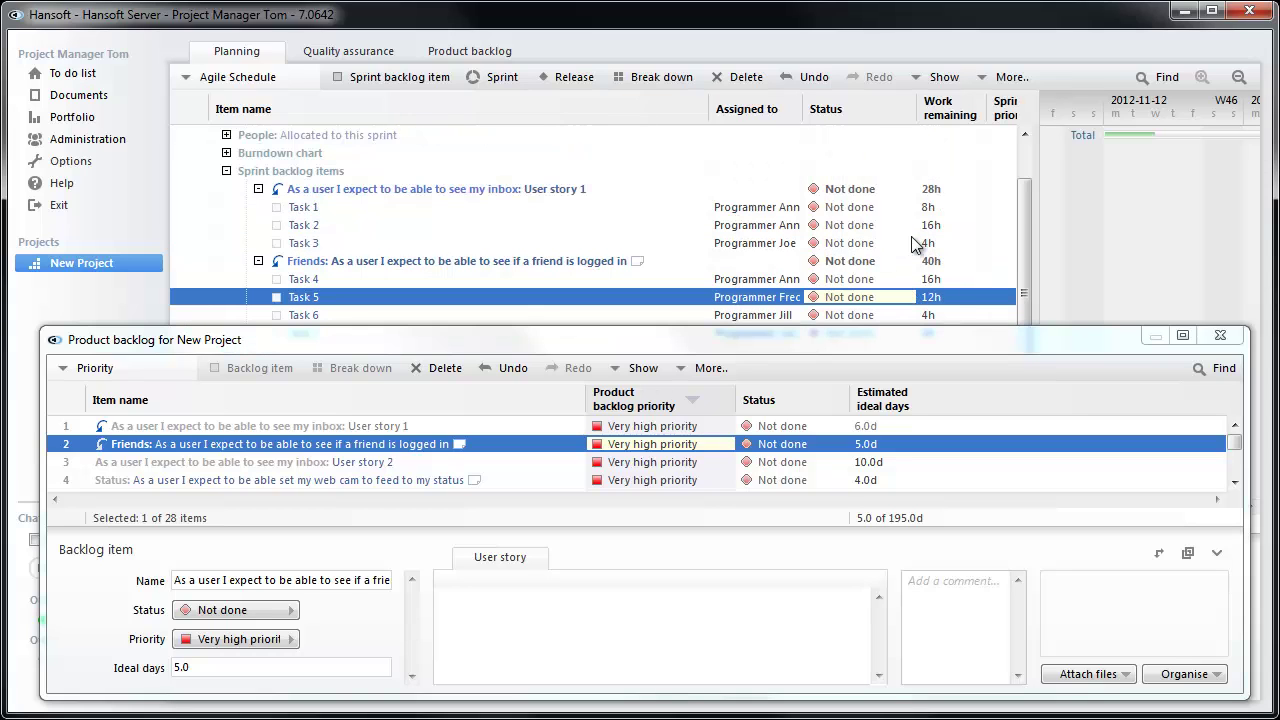
pyautogui.click(1218, 337)
pyautogui.moveTo(1041, 236); pyautogui.dragTo(723, 241)
pyautogui.scroll(1, 491, 240)
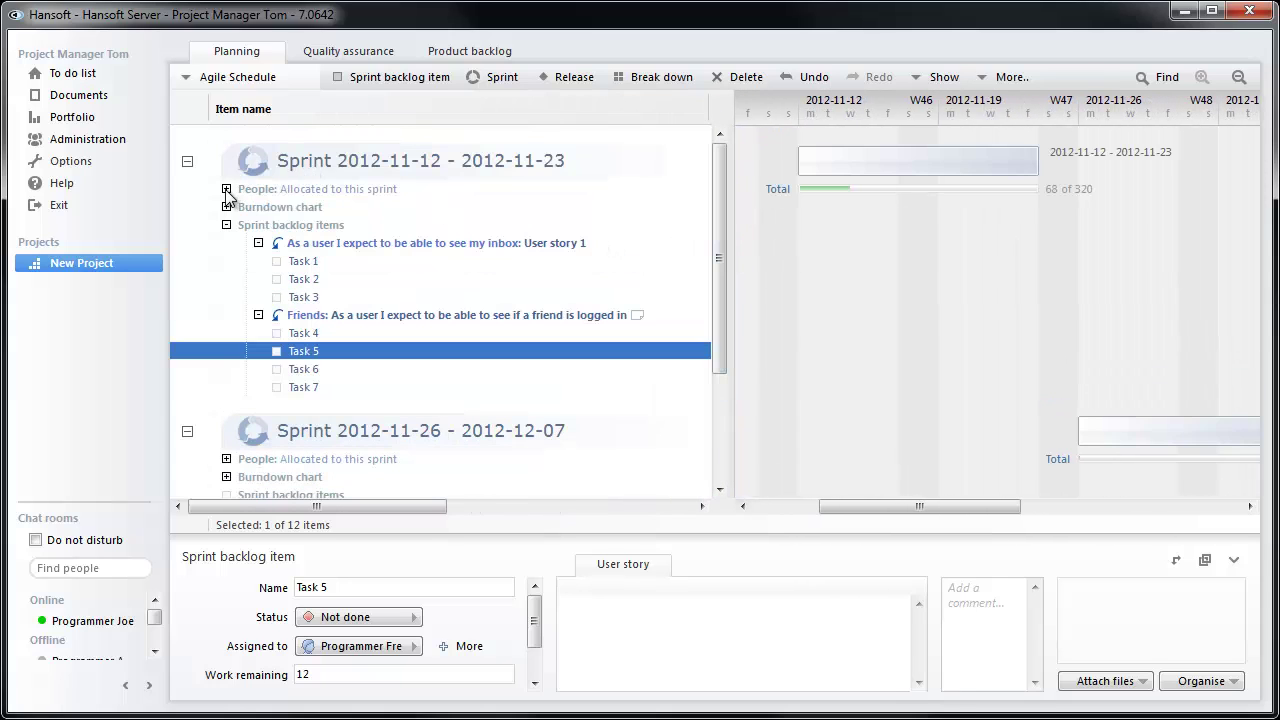
pyautogui.click(226, 190)
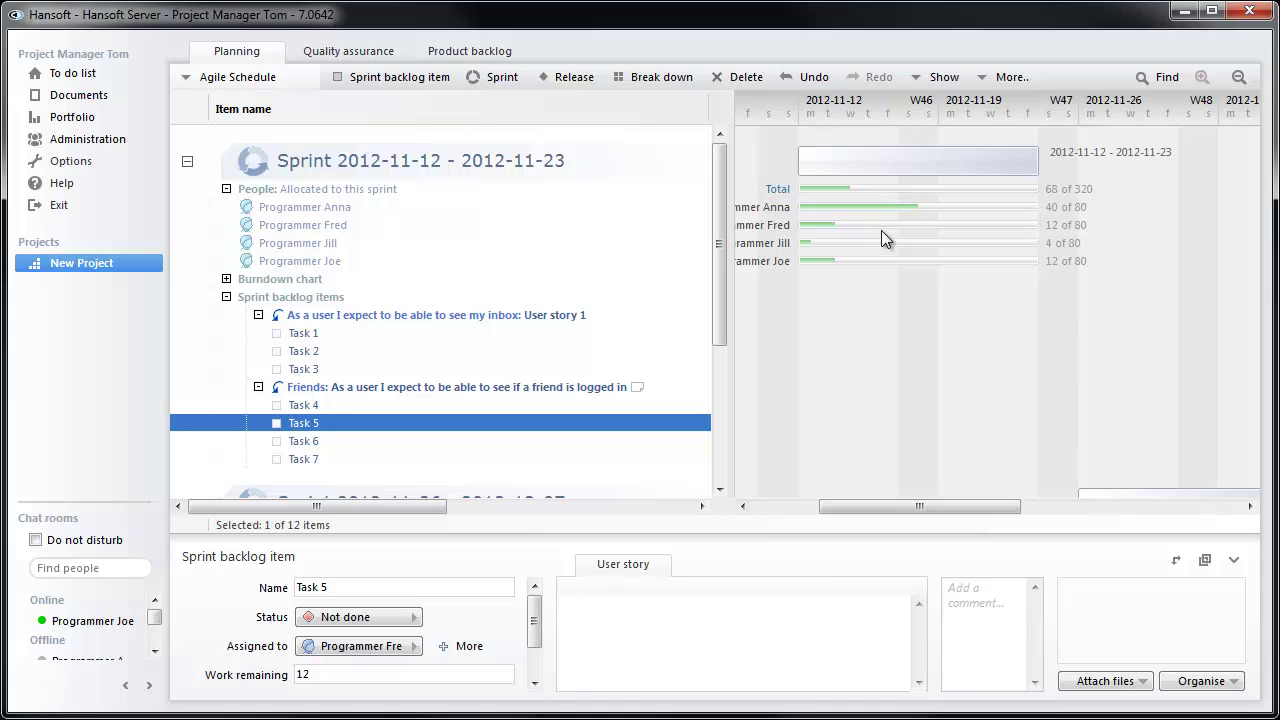
pyautogui.moveTo(846, 215)
# - In the Sprint priority view, set Task 1 High, Task 3 Very high, and move Task 5 second
pyautogui.click(248, 88)
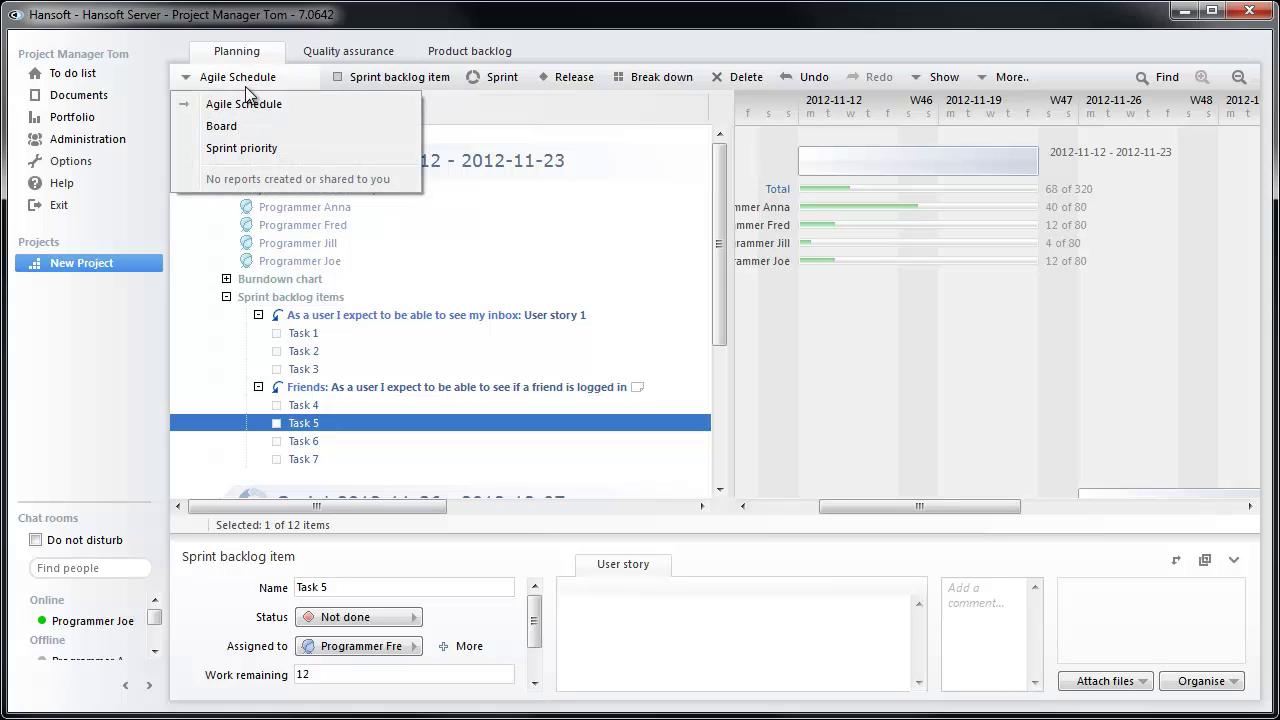
pyautogui.click(250, 148)
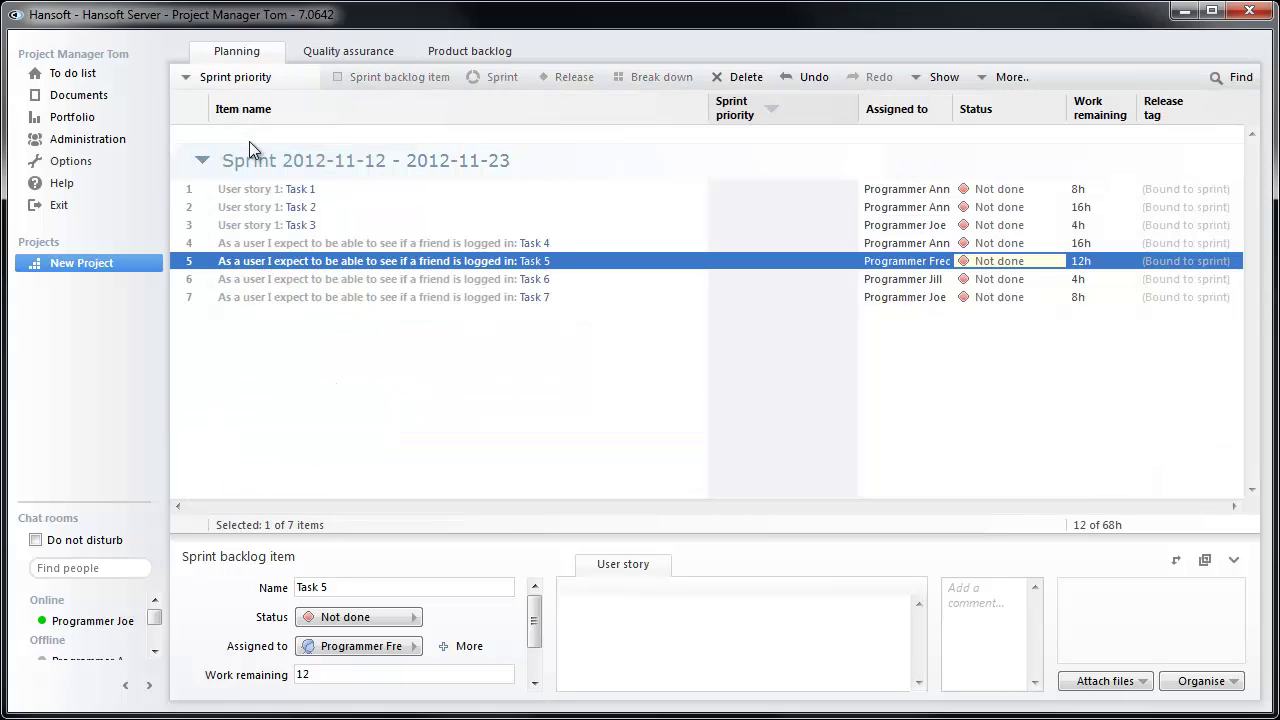
pyautogui.click(373, 245)
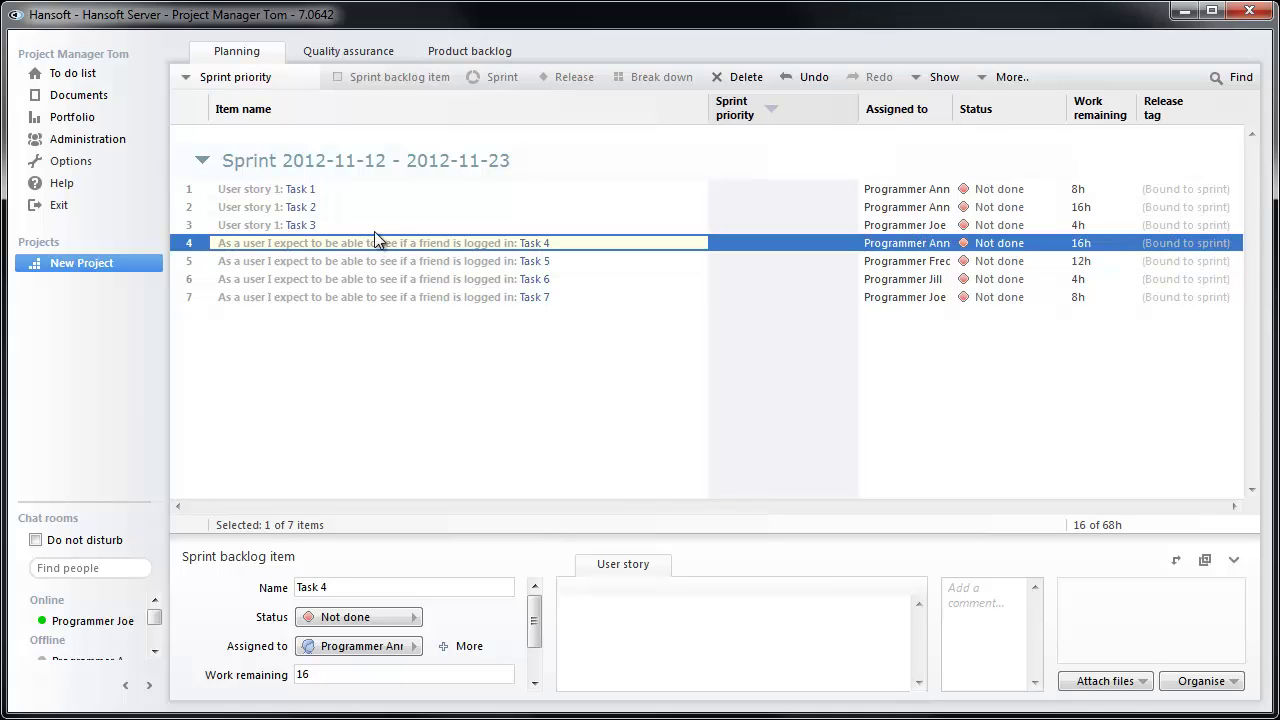
pyautogui.click(765, 190)
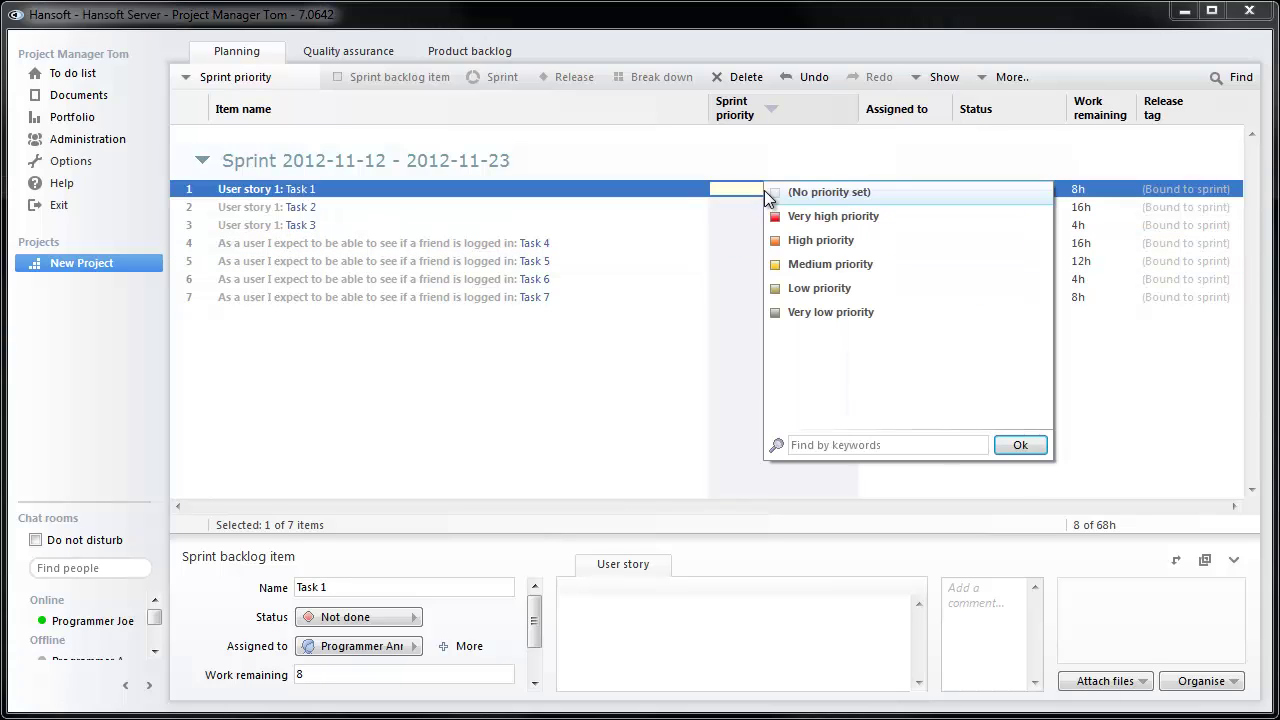
pyautogui.click(787, 240)
pyautogui.click(758, 217)
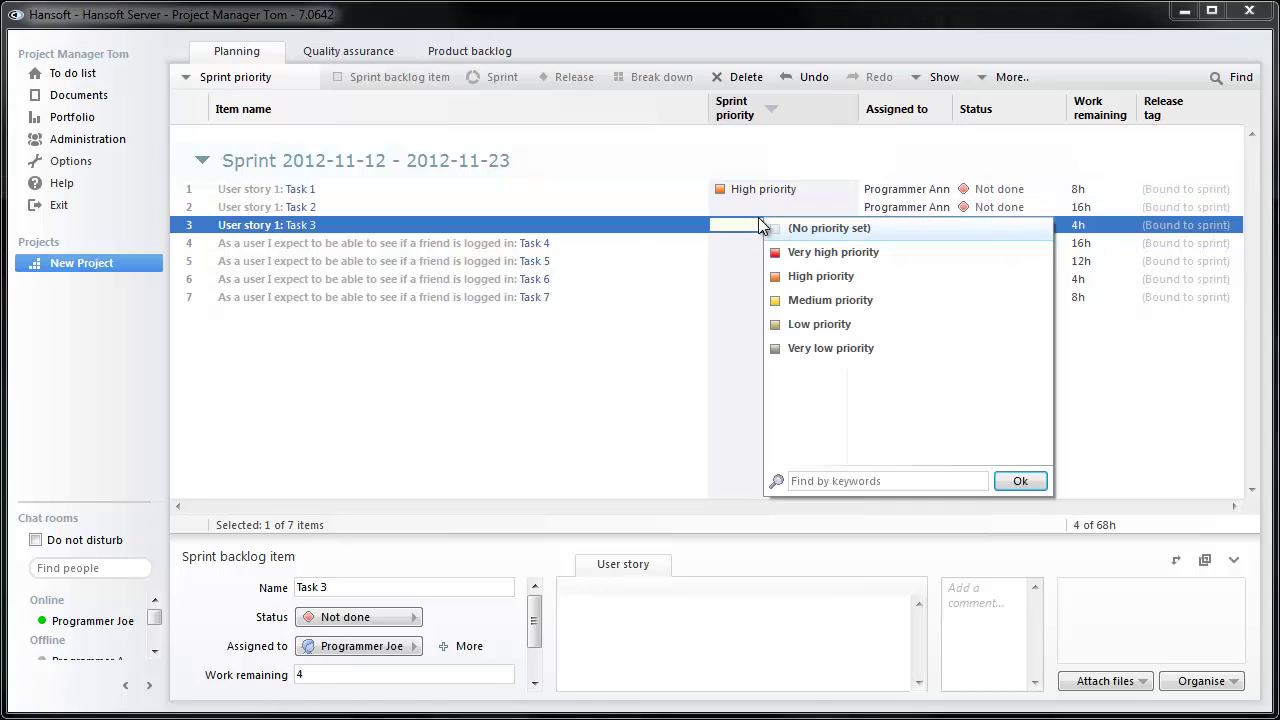
pyautogui.click(780, 250)
pyautogui.moveTo(769, 264); pyautogui.dragTo(753, 228)
# - Set Task 6 to Low, move Task 4 up to third, and set Task 2 to Medium
pyautogui.click(765, 242)
pyautogui.click(795, 337)
pyautogui.moveTo(755, 293); pyautogui.dragTo(751, 259)
pyautogui.click(758, 299)
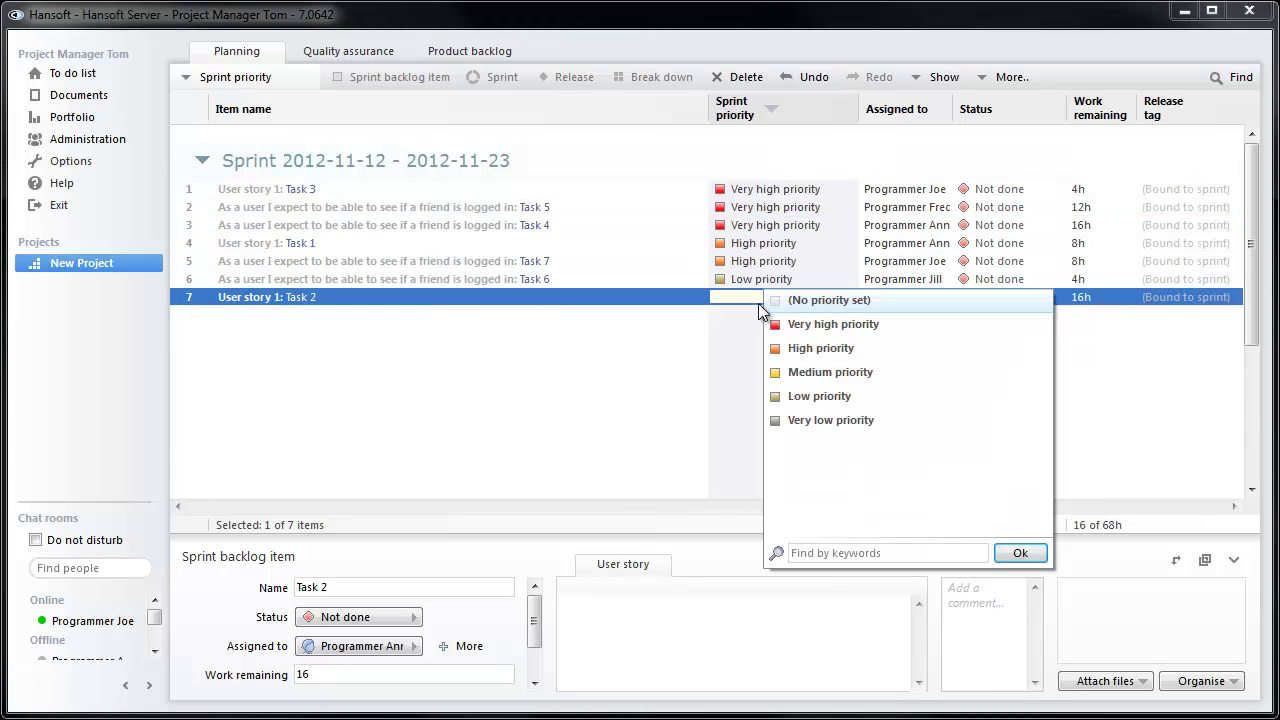
pyautogui.click(800, 371)
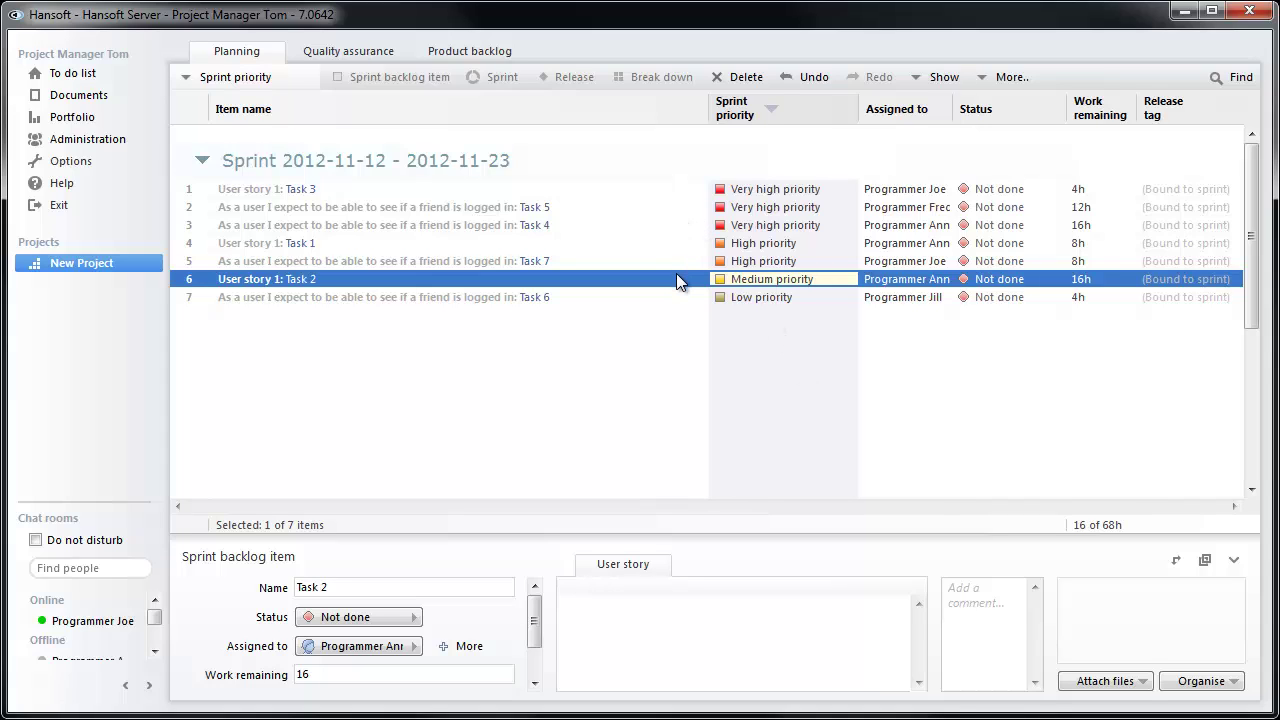
pyautogui.click(278, 80)
# - Back in the Agile Schedule, show the sprint burndown in ideal days and select Tasks 1–3
pyautogui.click(282, 95)
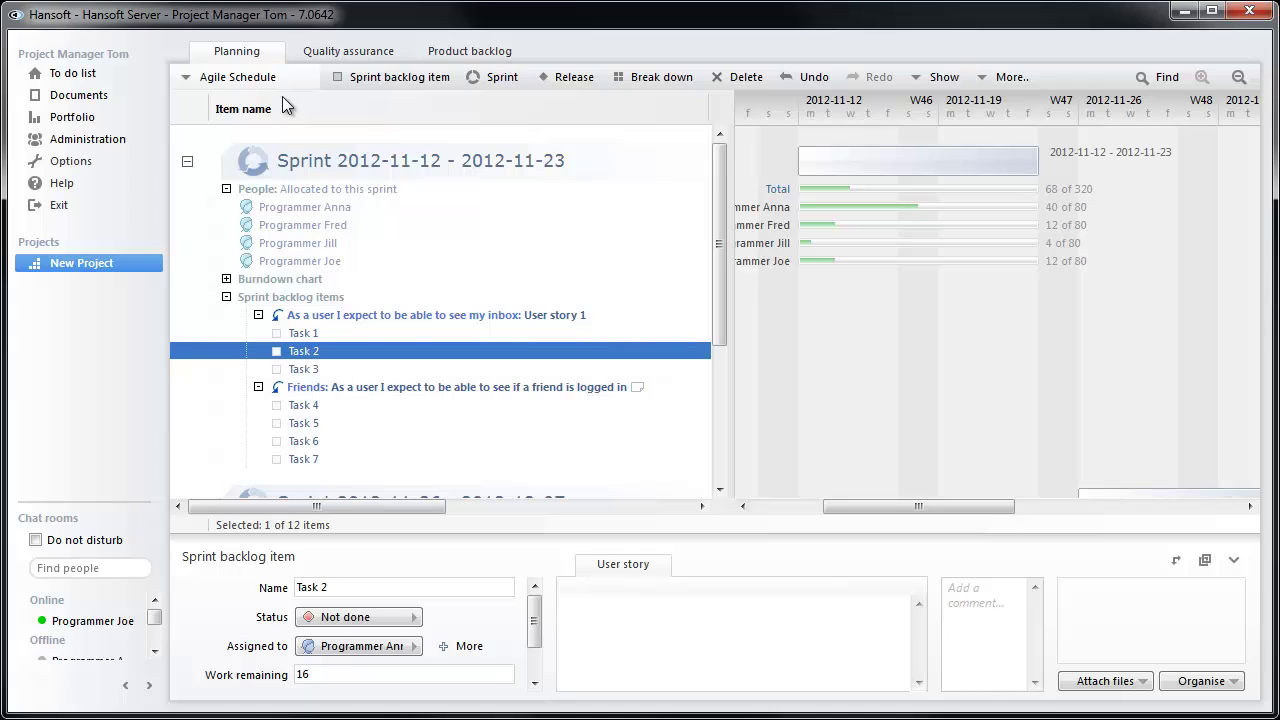
pyautogui.click(226, 279)
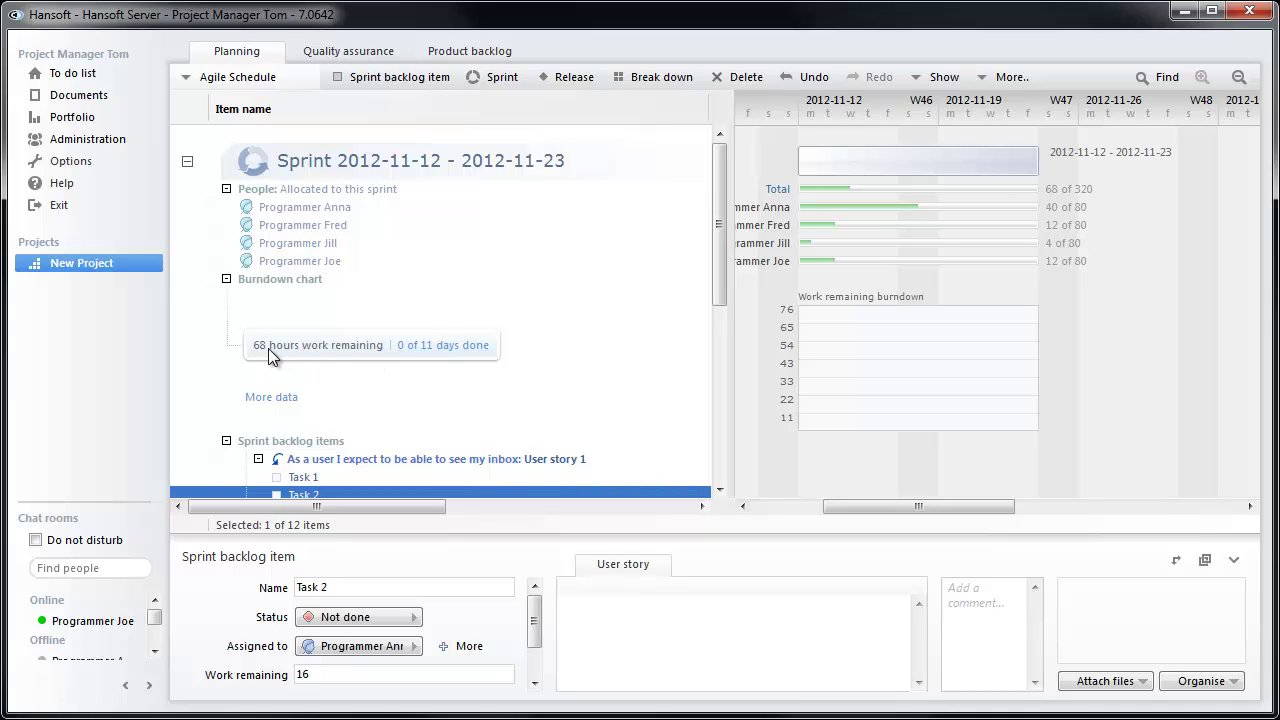
pyautogui.click(455, 348)
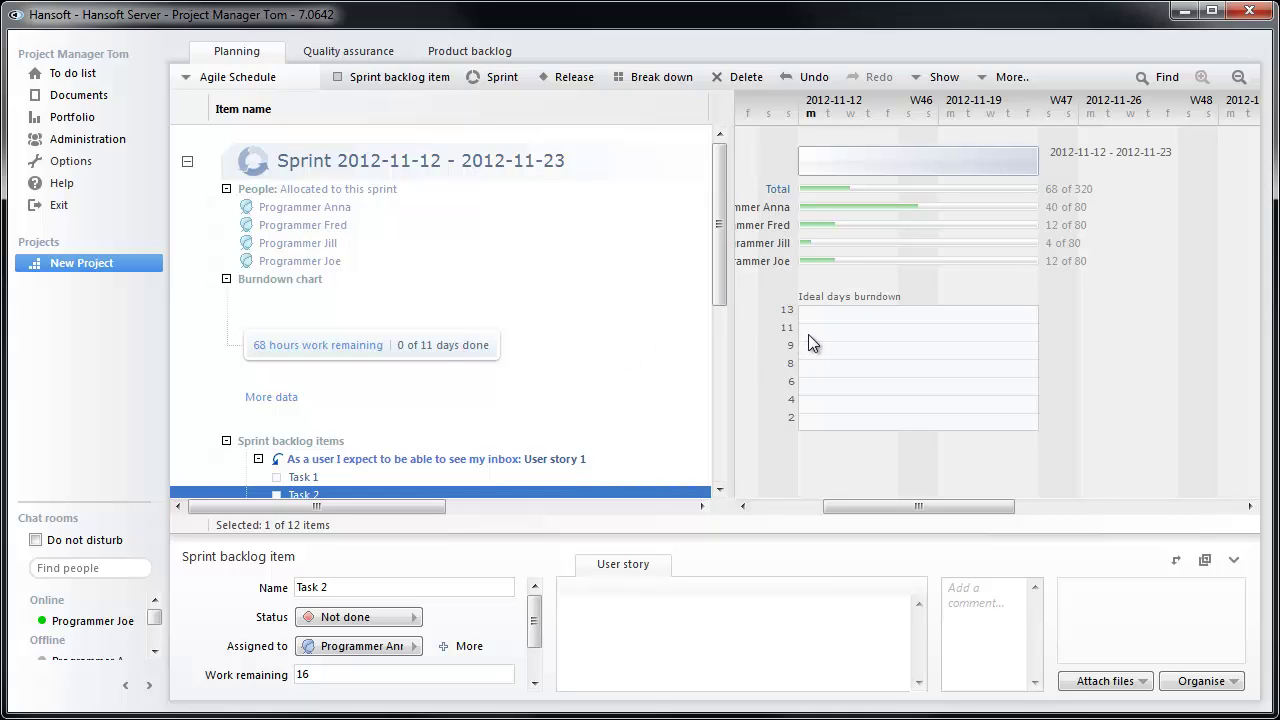
pyautogui.moveTo(847, 335)
pyautogui.scroll(-1, 535, 427)
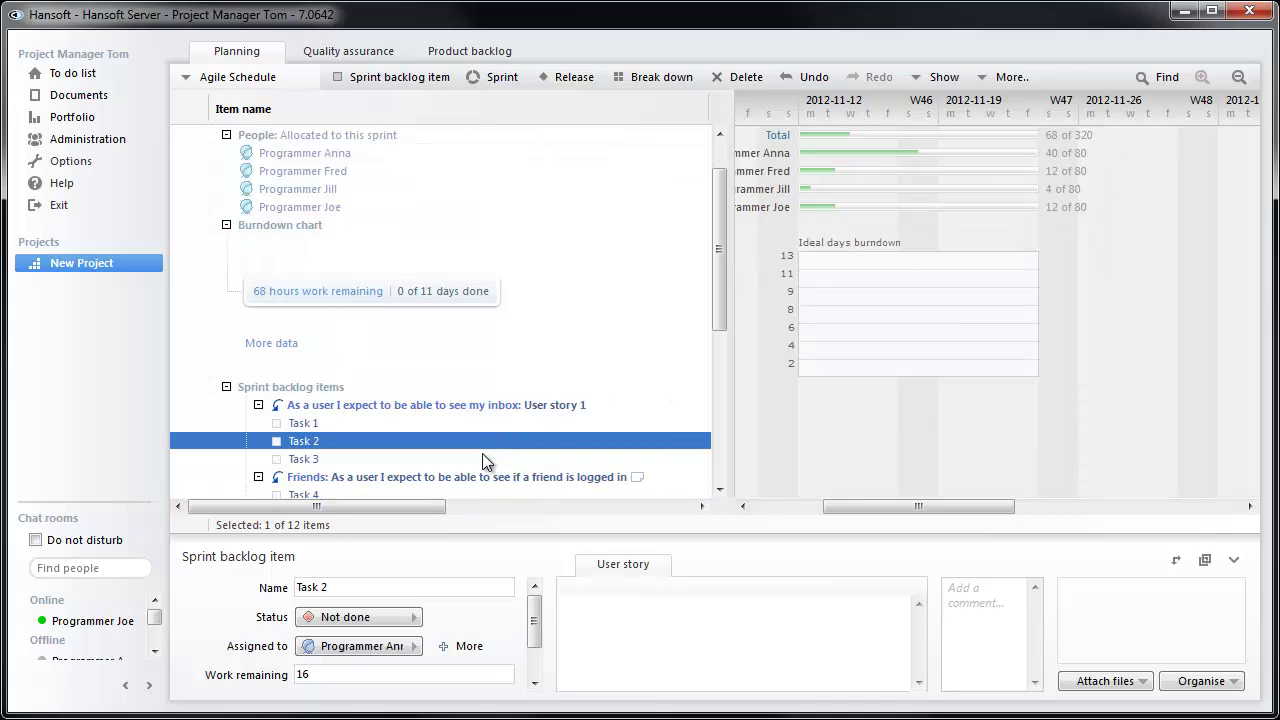
pyautogui.moveTo(482, 460); pyautogui.dragTo(482, 422)
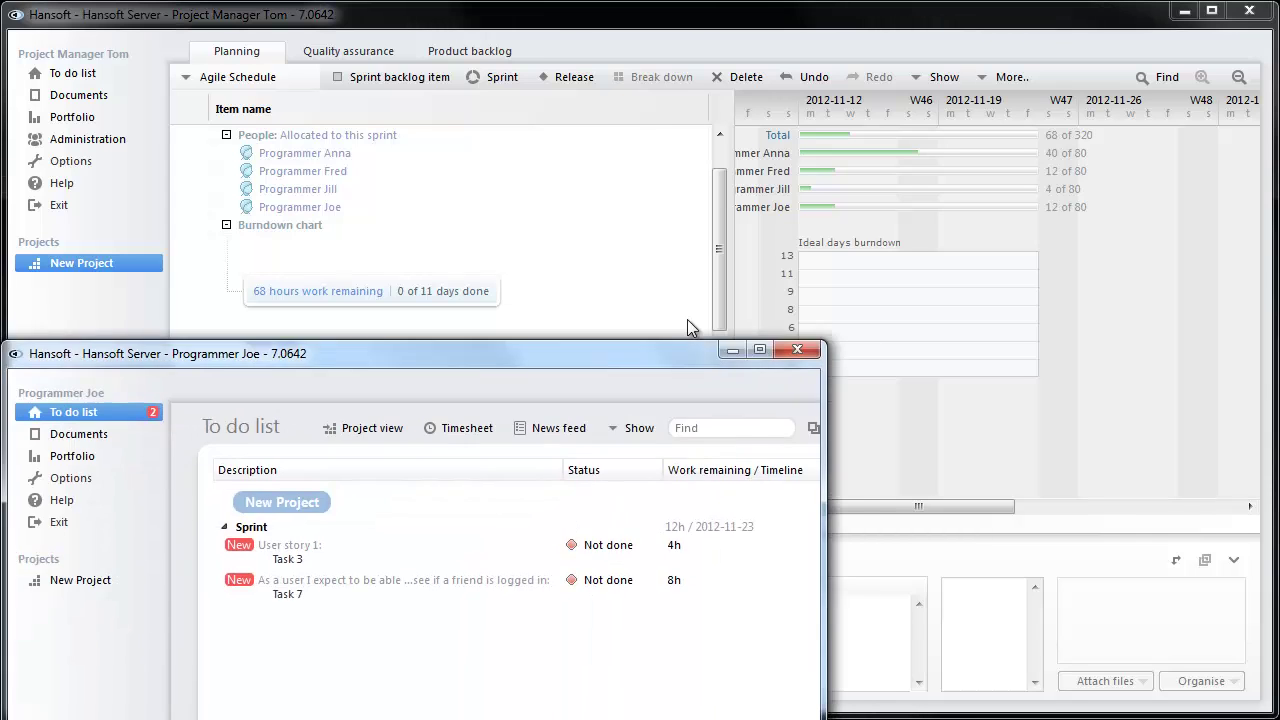
# - In the developer's To do list, set Task 3's status to Completed
pyautogui.moveTo(778, 323); pyautogui.dragTo(779, 68)
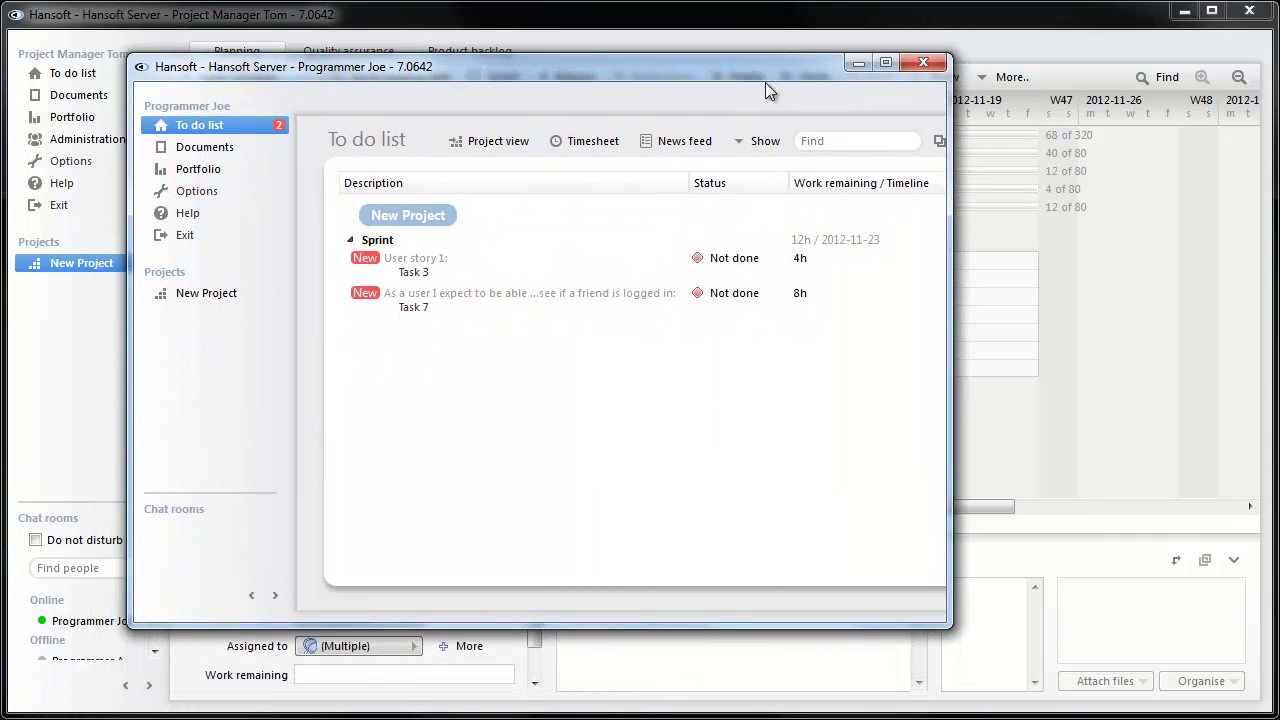
pyautogui.click(588, 268)
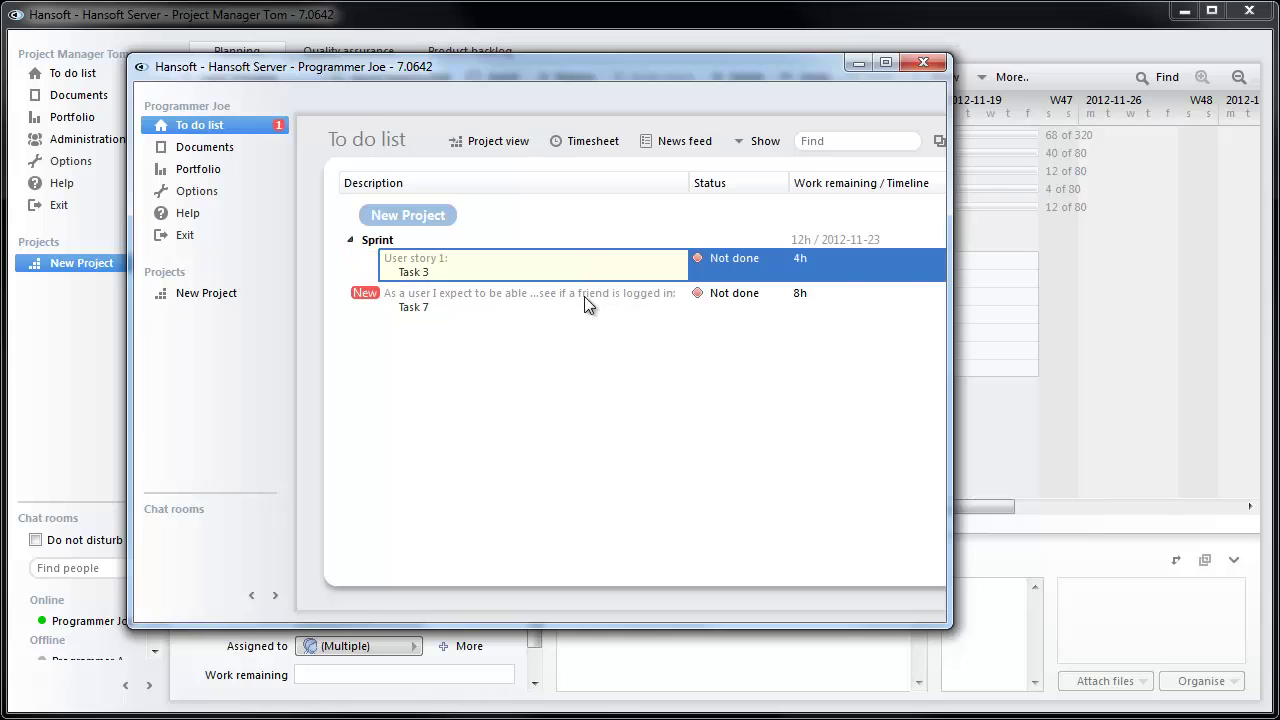
pyautogui.click(584, 296)
pyautogui.moveTo(950, 298); pyautogui.dragTo(1211, 304)
pyautogui.click(688, 262)
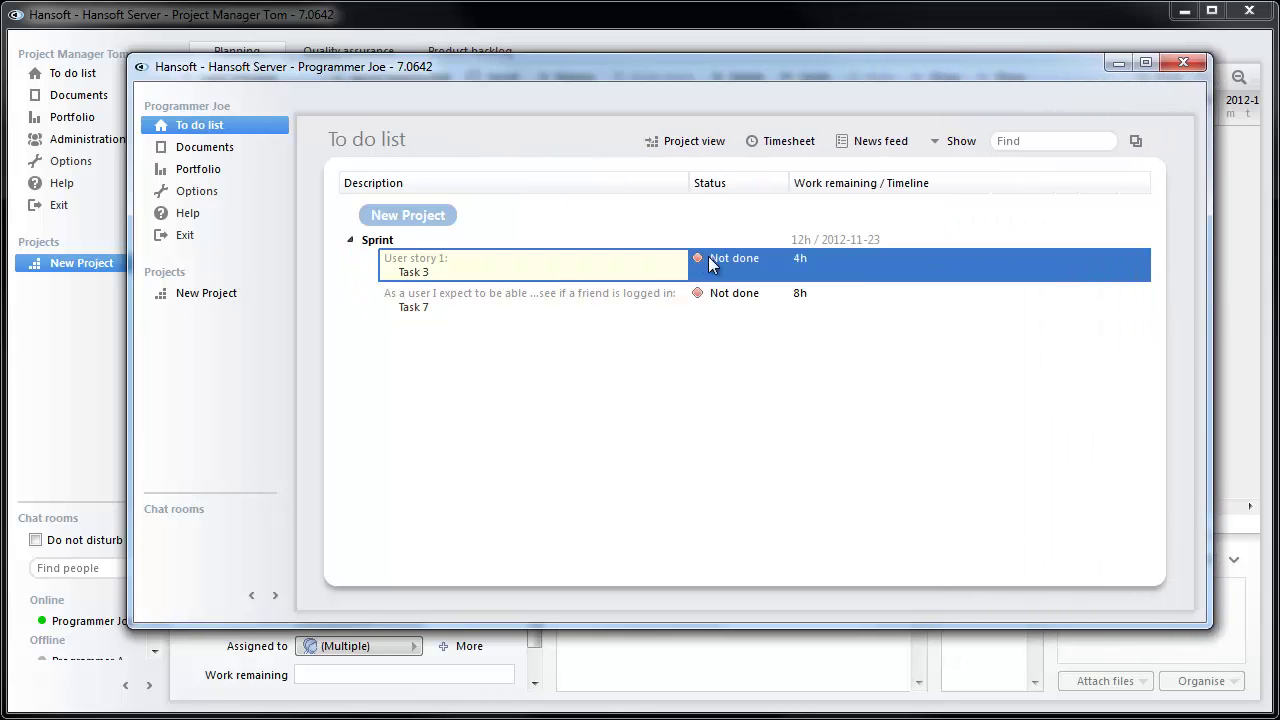
pyautogui.click(708, 258)
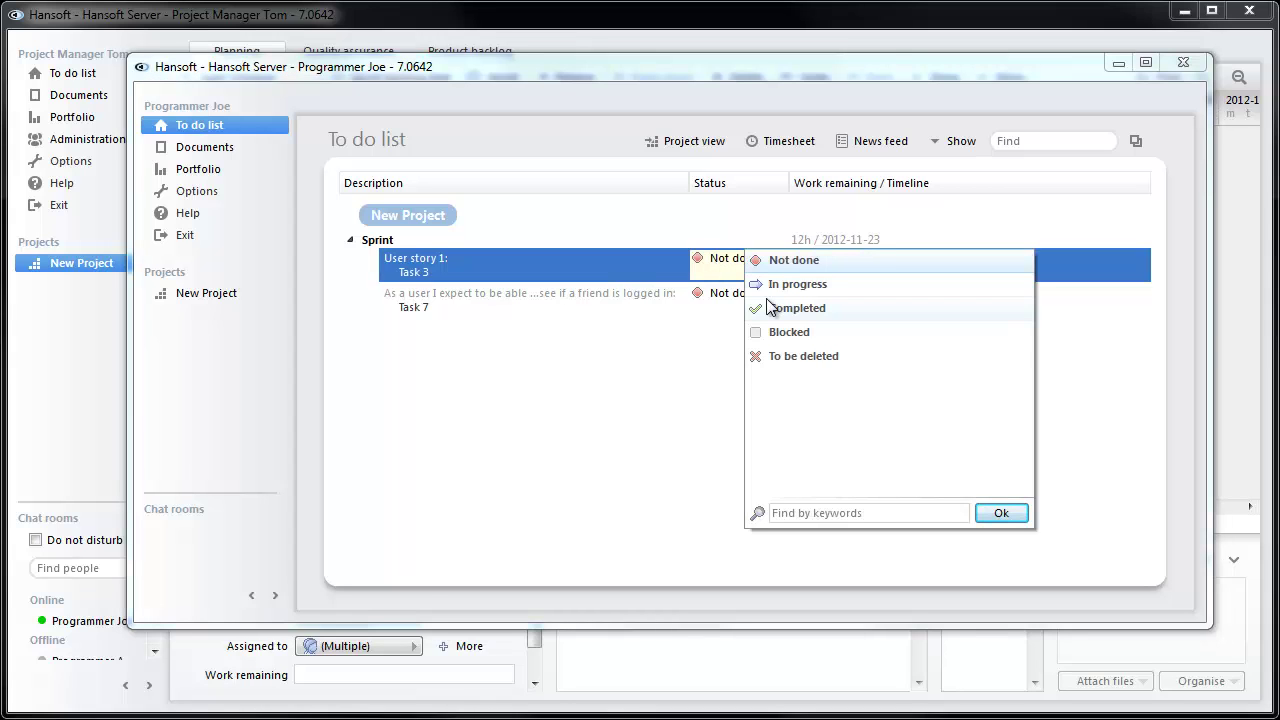
pyautogui.click(768, 307)
pyautogui.moveTo(806, 75); pyautogui.dragTo(76, 614)
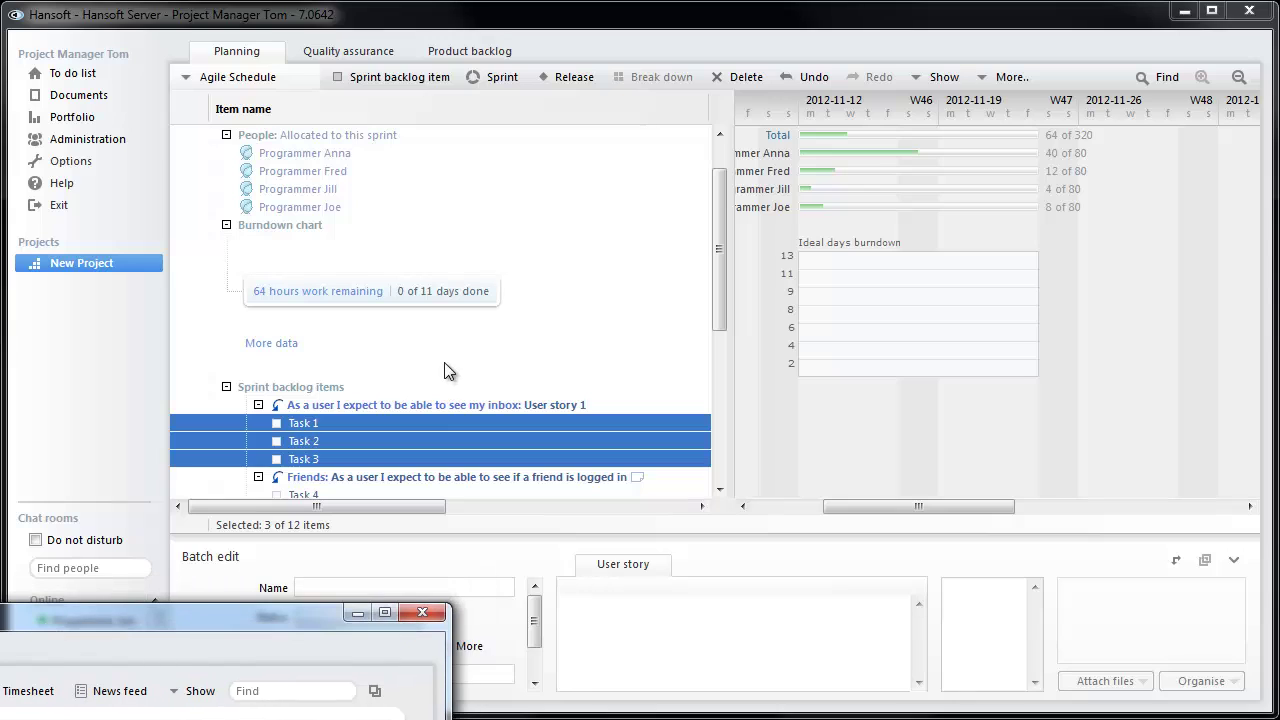
# - Reveal the Status column and switch the burndown to the 64 hours work remaining measure
pyautogui.moveTo(735, 376); pyautogui.dragTo(930, 389)
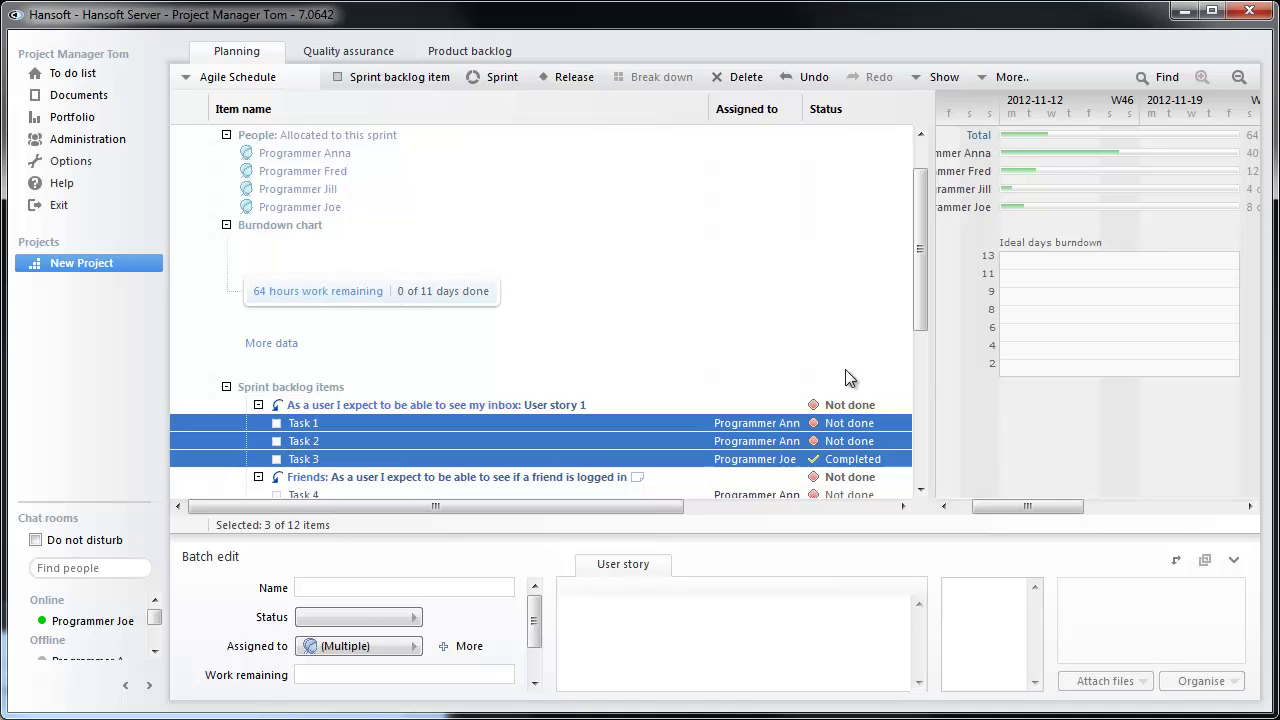
pyautogui.click(332, 291)
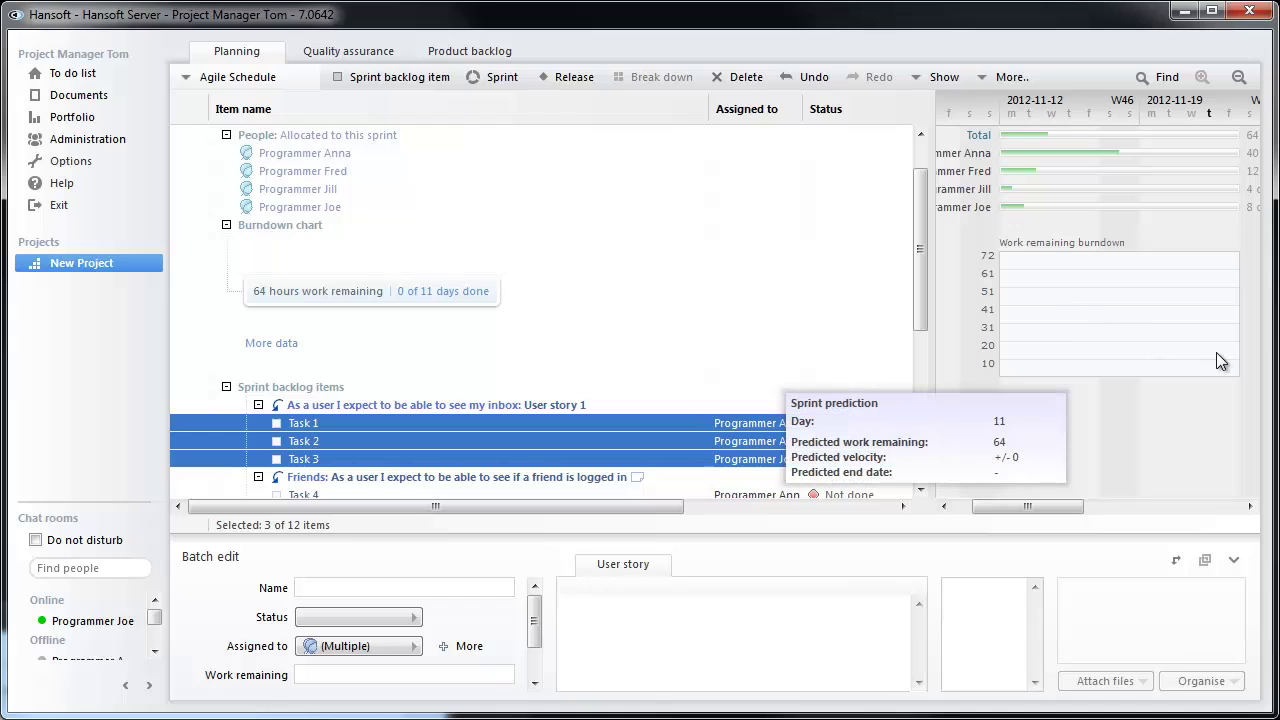